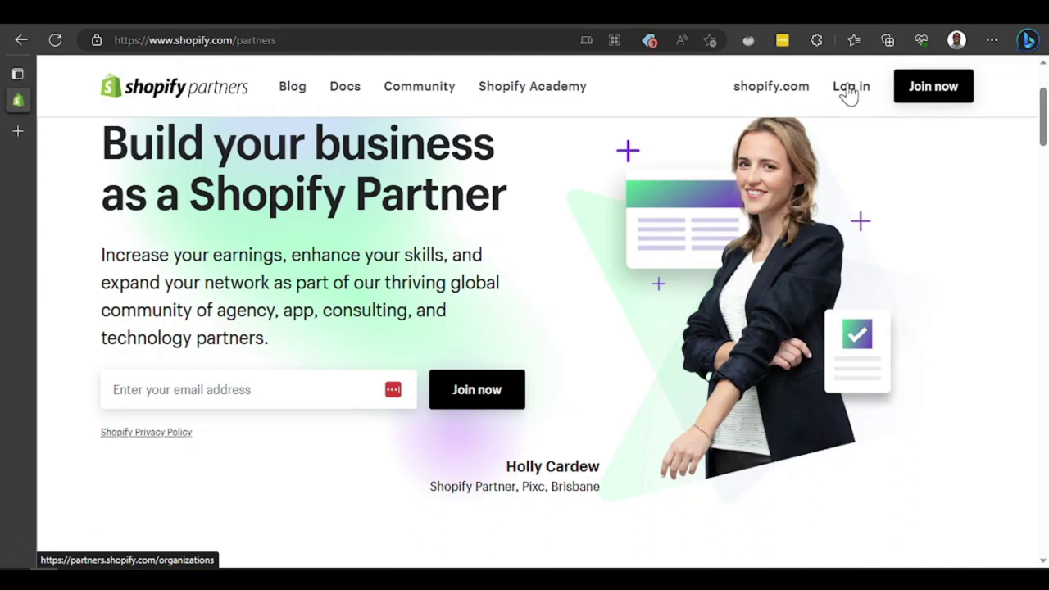
# - Log in to the Shopify Partners dashboard and open the list of all stores
pyautogui.click(849, 94)
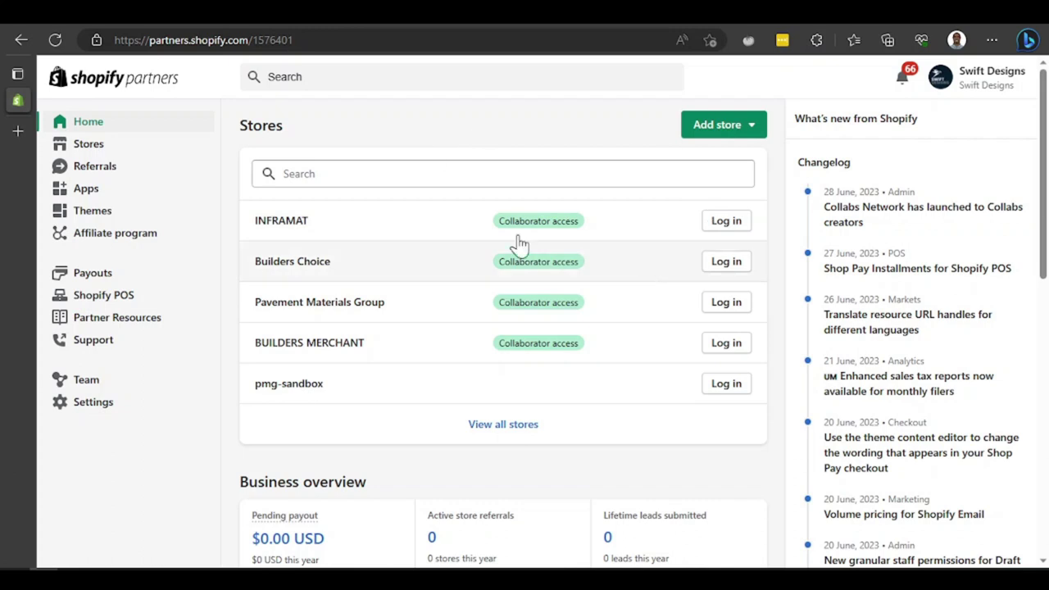
pyautogui.click(119, 146)
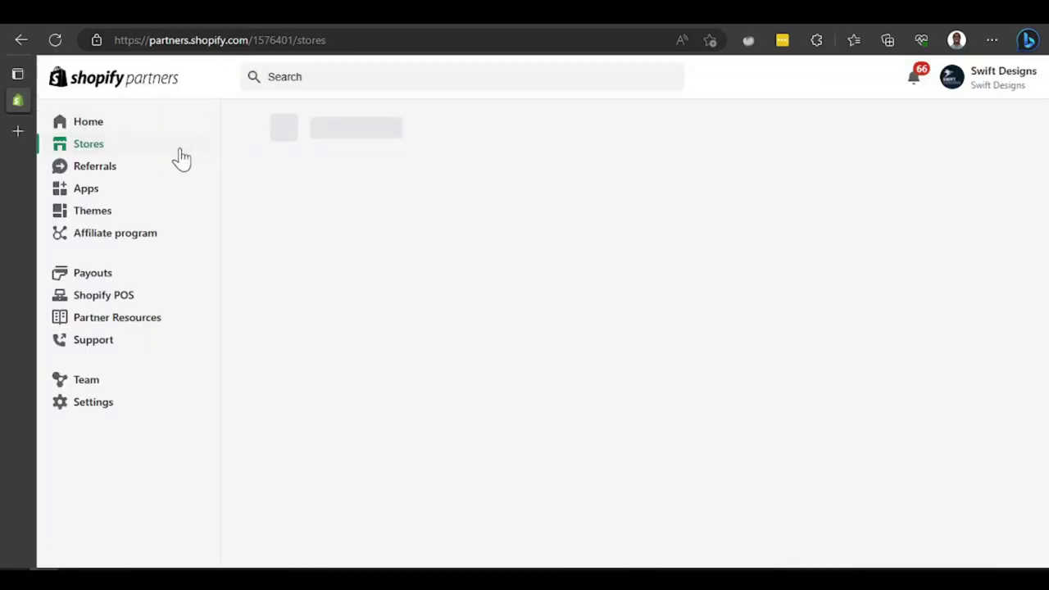
pyautogui.scroll(-3, 360, 286)
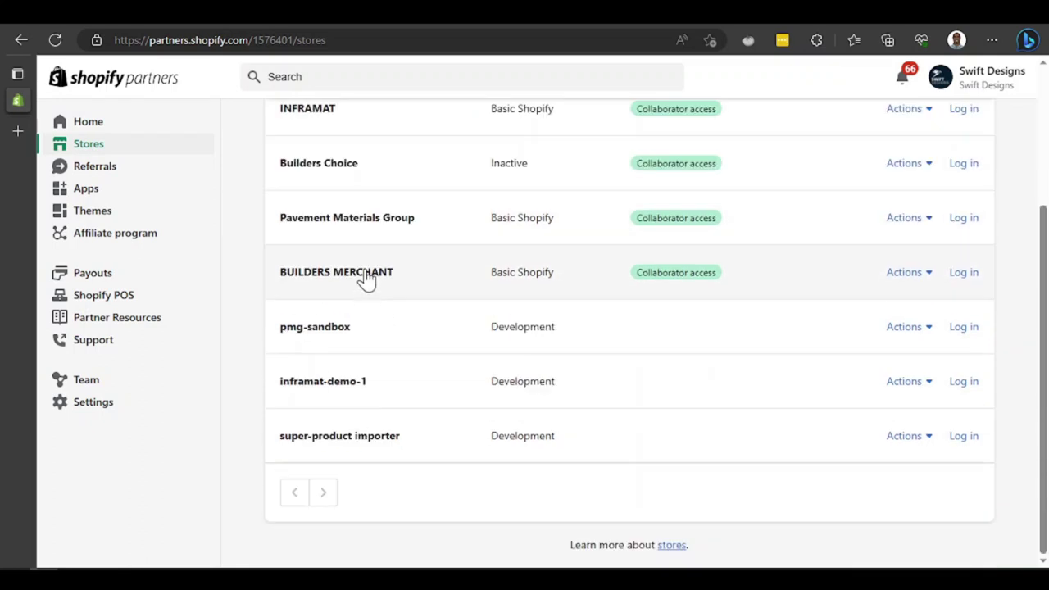
pyautogui.scroll(3, 363, 300)
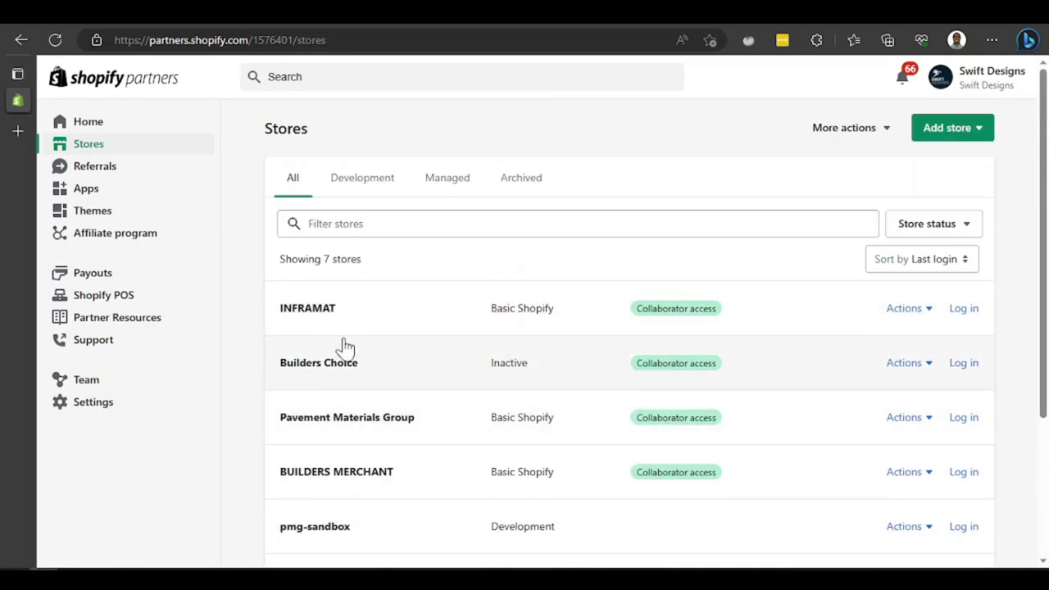
# - View the development stores and the managed stores separately, and return to the list of all stores
pyautogui.click(371, 181)
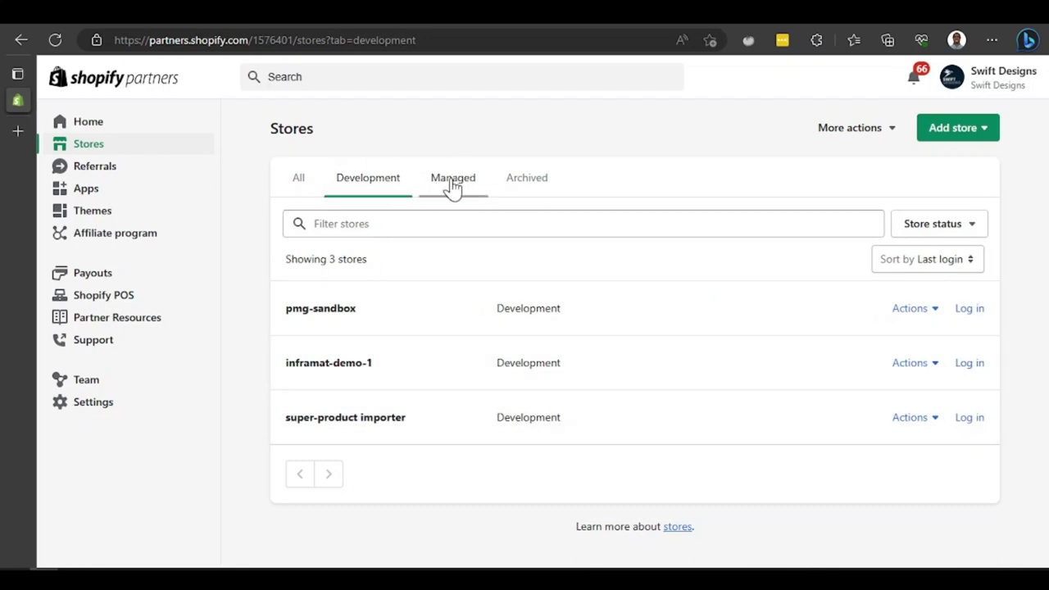
pyautogui.click(453, 182)
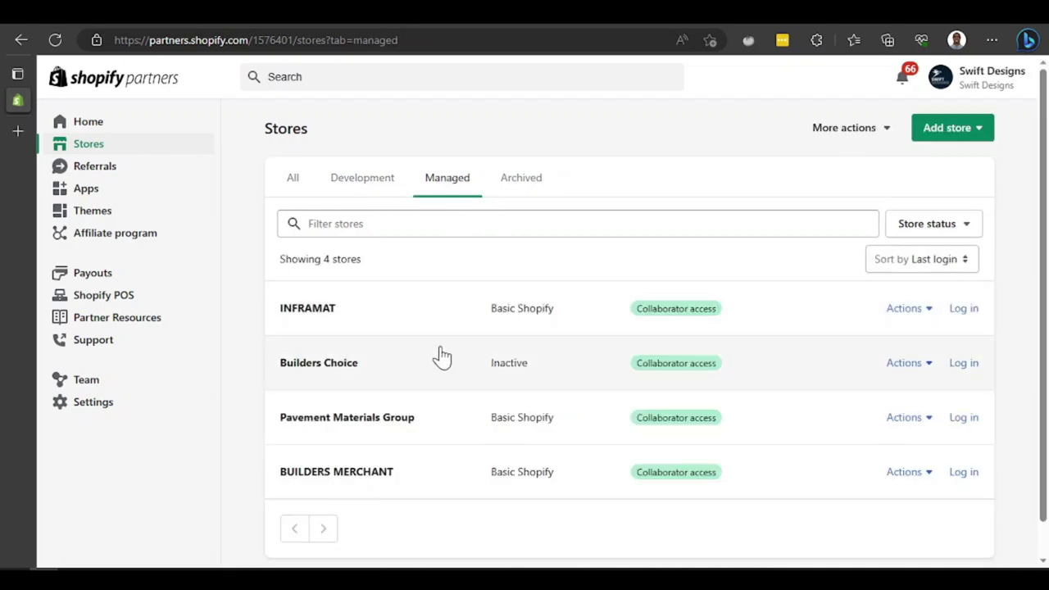
pyautogui.click(300, 185)
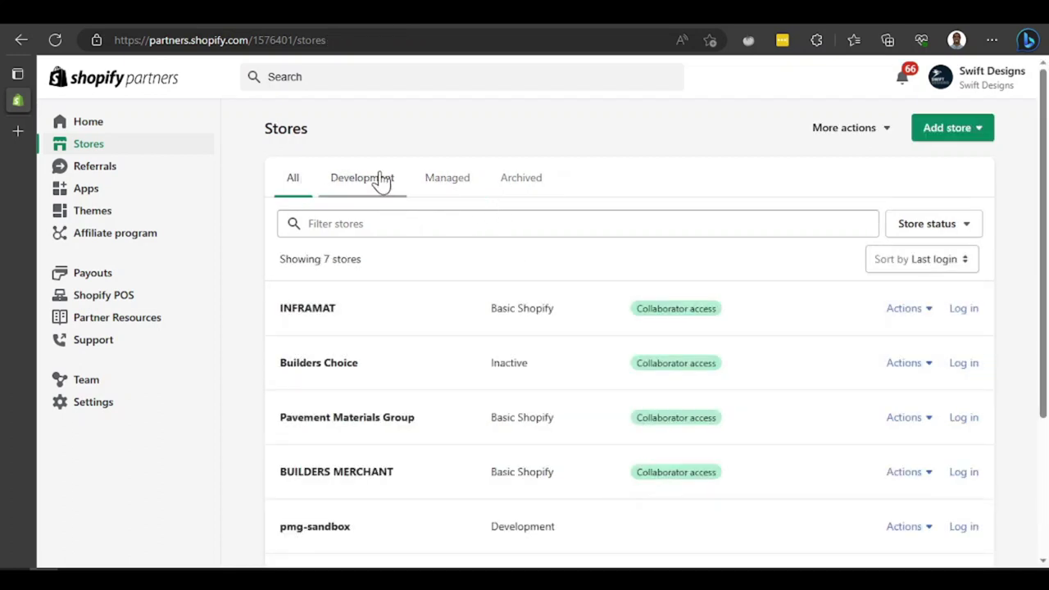
# - Look over the partner account's apps list and the page about building themes for the Theme Store
pyautogui.click(137, 200)
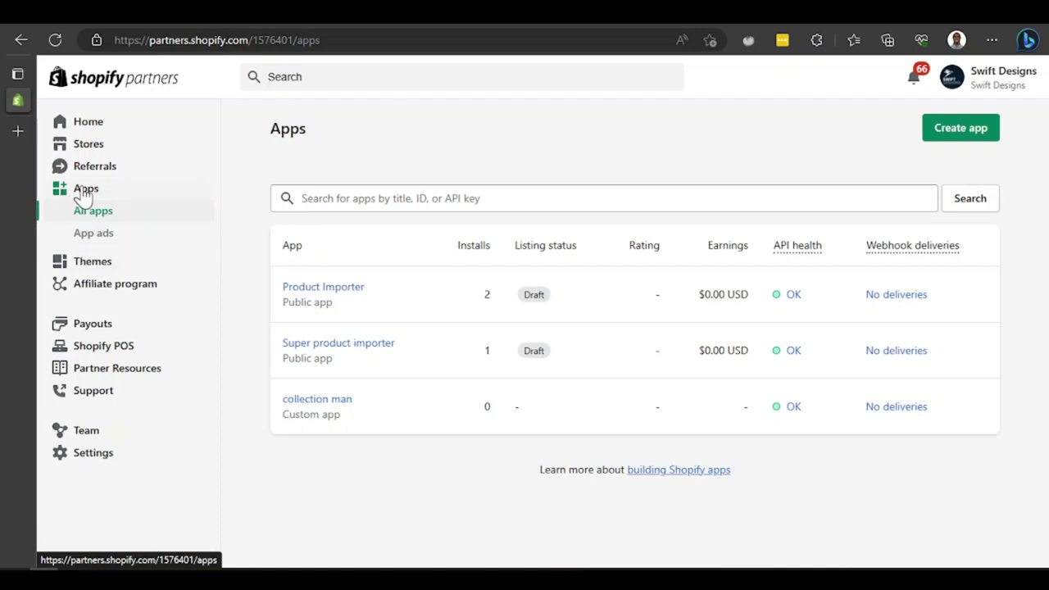
pyautogui.click(123, 266)
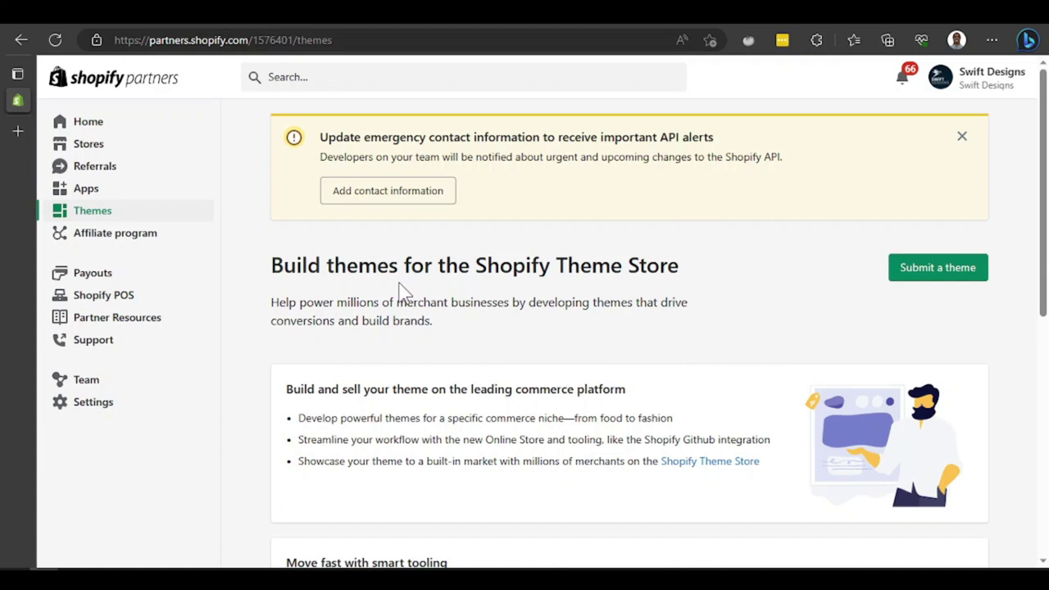
pyautogui.scroll(-3, 574, 345)
pyautogui.scroll(3, 689, 295)
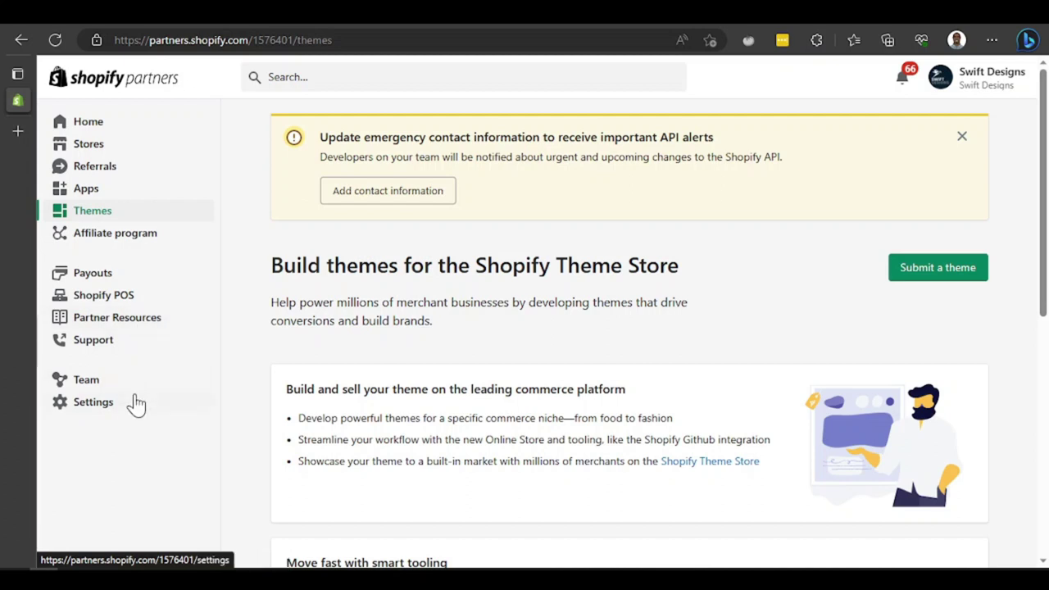
# - Start creating a development store from the partner home page and set its use to creating a store for a client
pyautogui.click(124, 129)
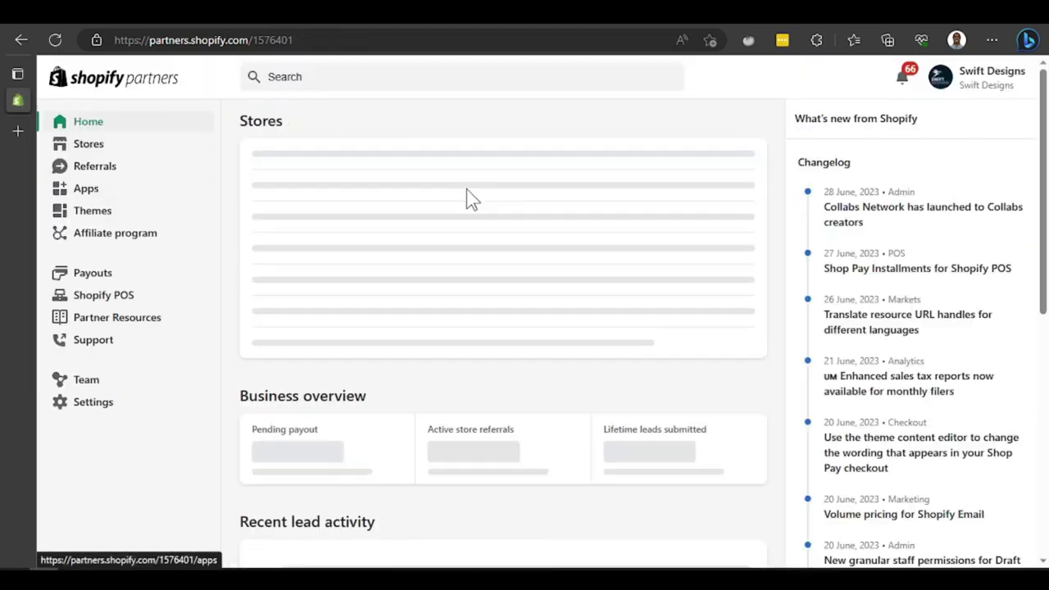
pyautogui.click(702, 138)
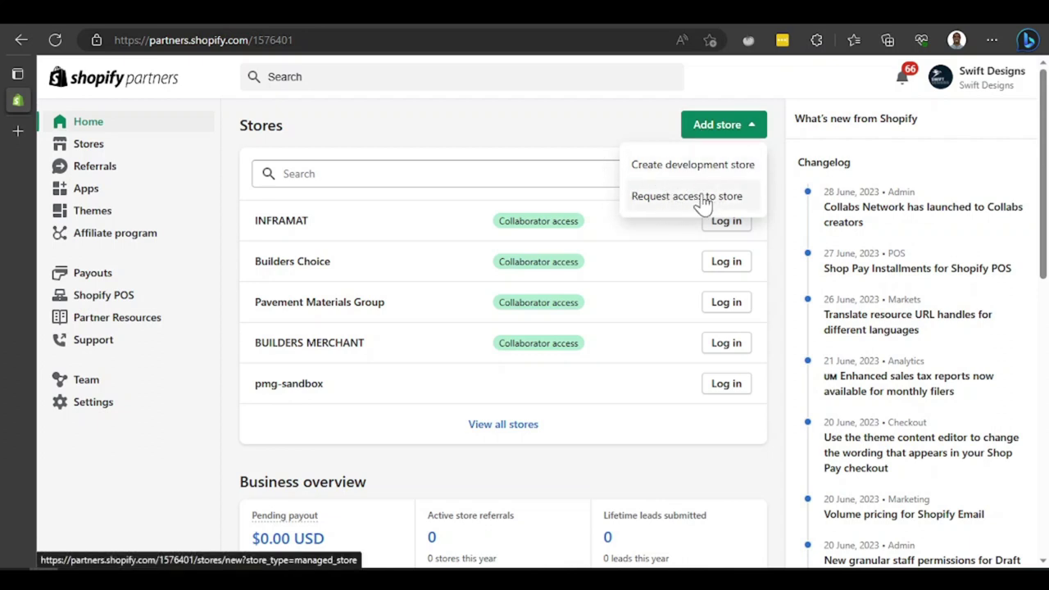
pyautogui.click(674, 168)
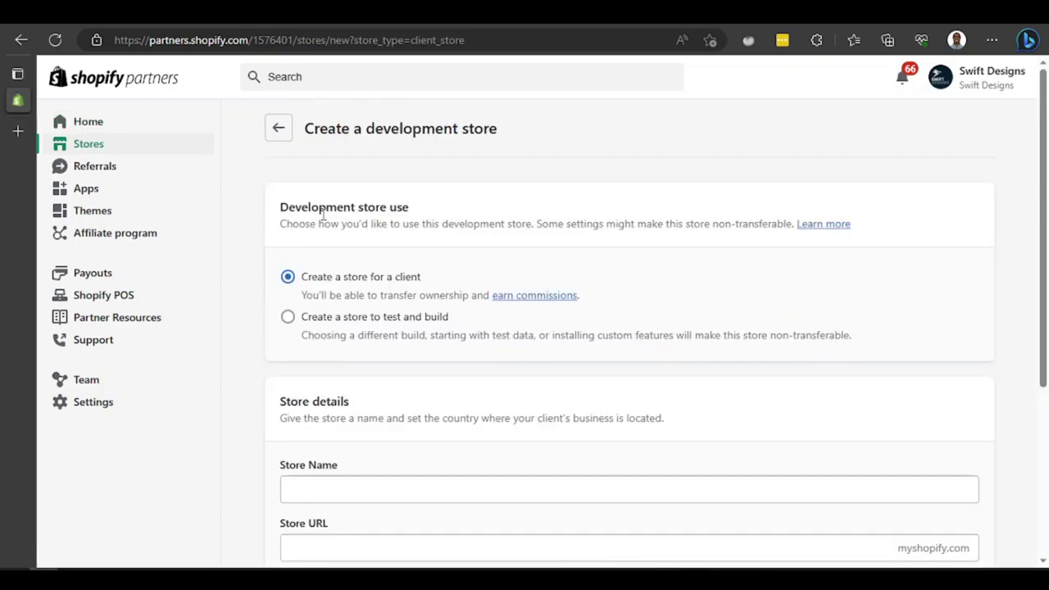
pyautogui.scroll(-1, 326, 226)
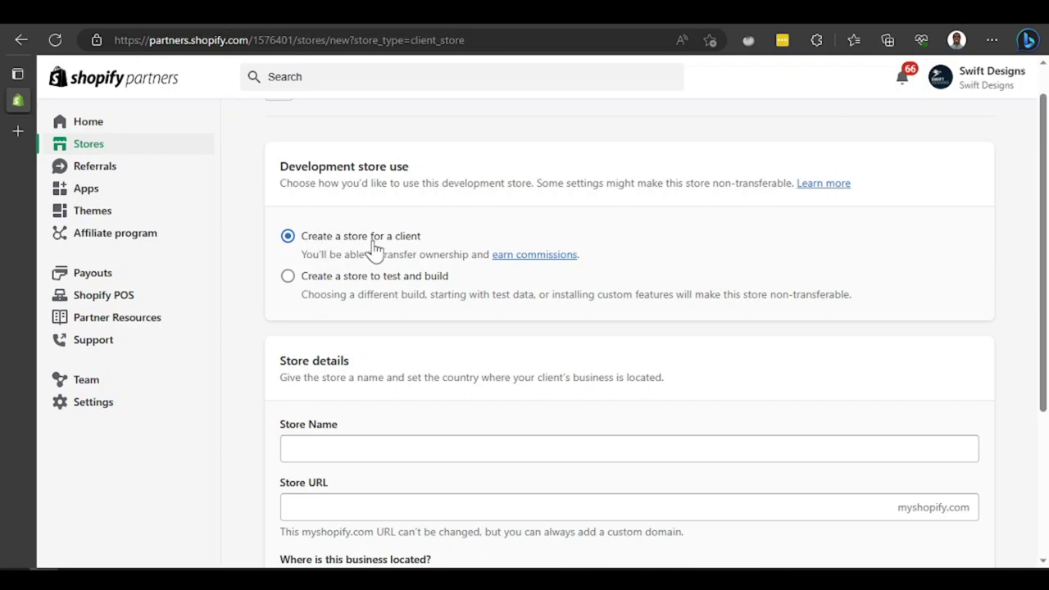
pyautogui.click(339, 280)
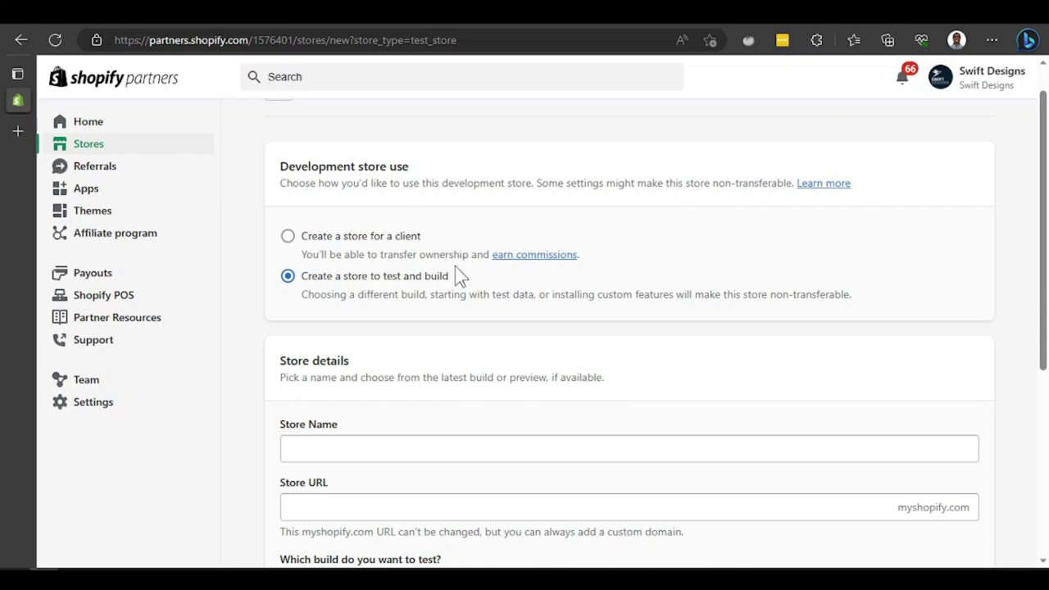
pyautogui.scroll(-2, 415, 166)
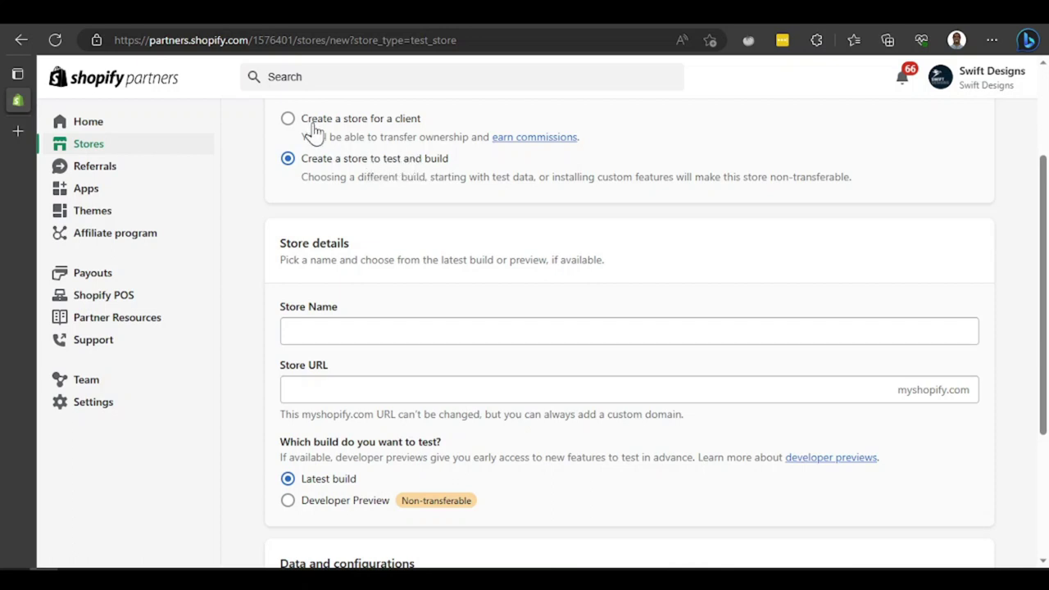
pyautogui.click(360, 123)
# - Enter mynaijashop as the store name for the new development store
pyautogui.scroll(-1, 379, 175)
pyautogui.click(351, 247)
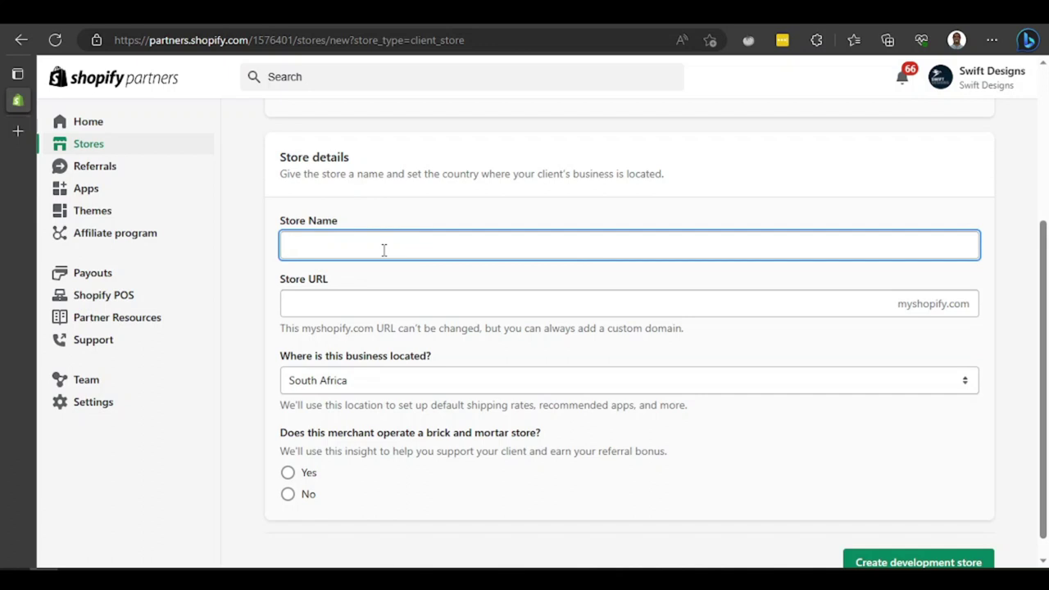
pyautogui.write('naijastorehouse')
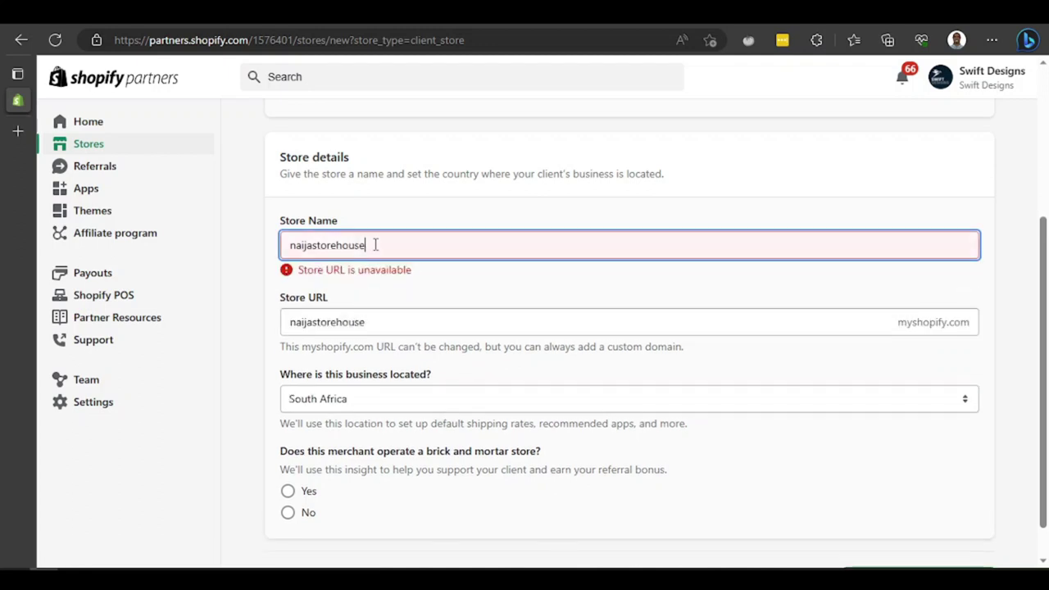
pyautogui.hotkey('ctrl', 'a')
pyautogui.write('mynai')
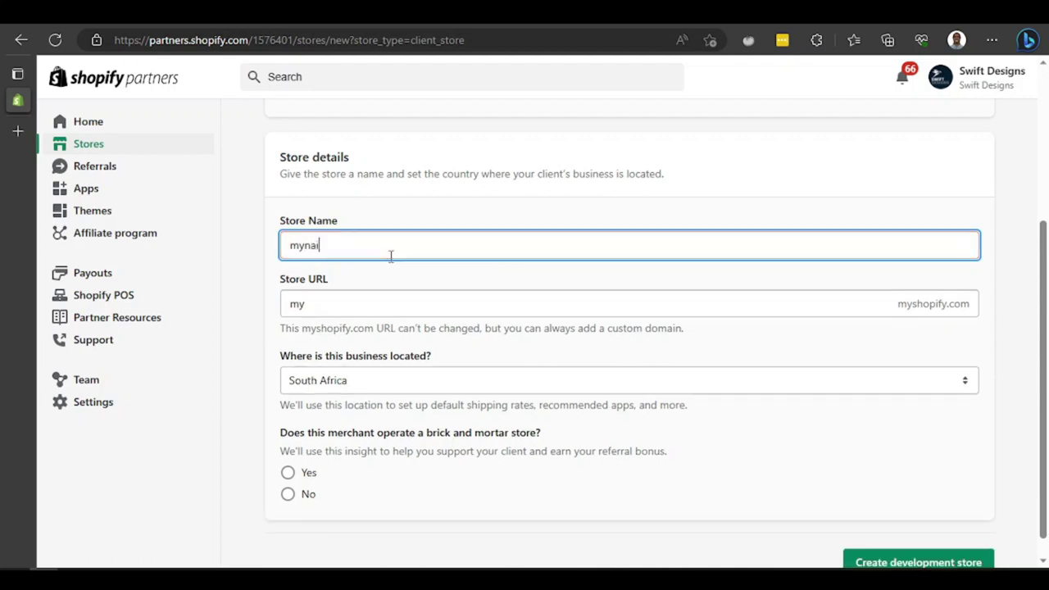
pyautogui.write('jashop')
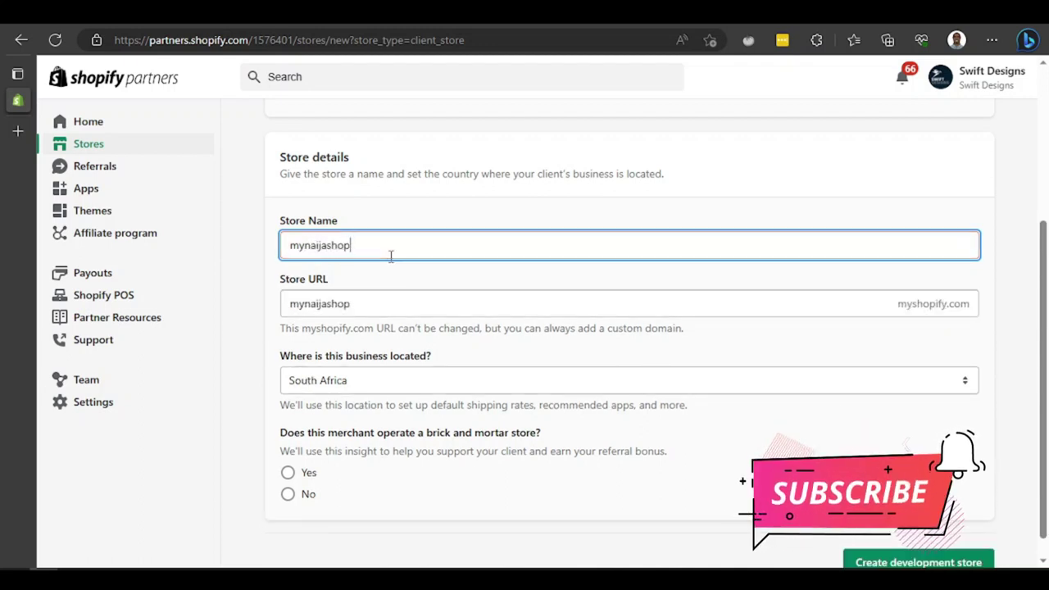
pyautogui.click(371, 278)
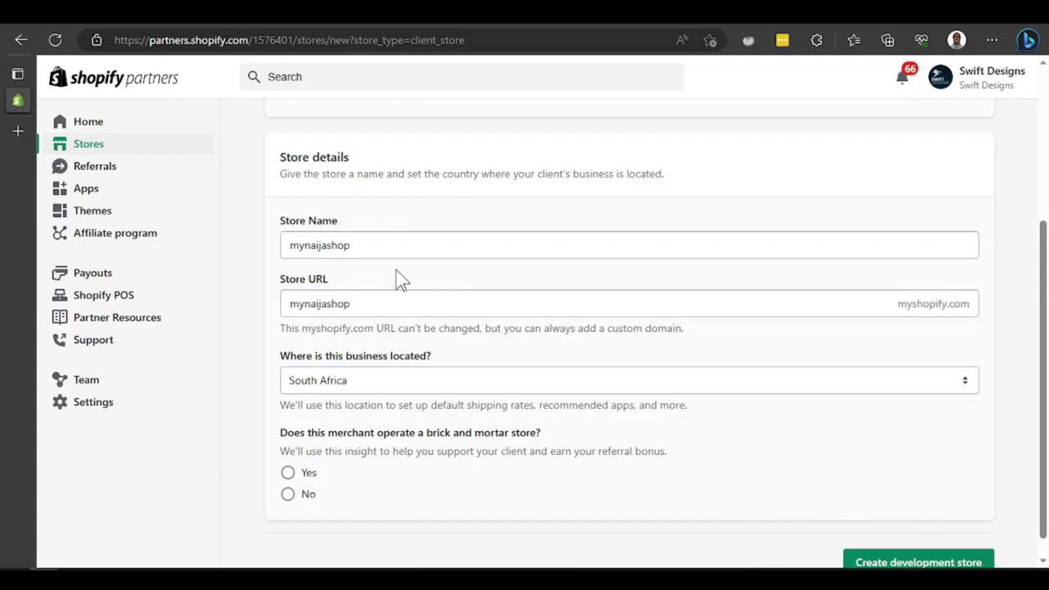
pyautogui.click(291, 251)
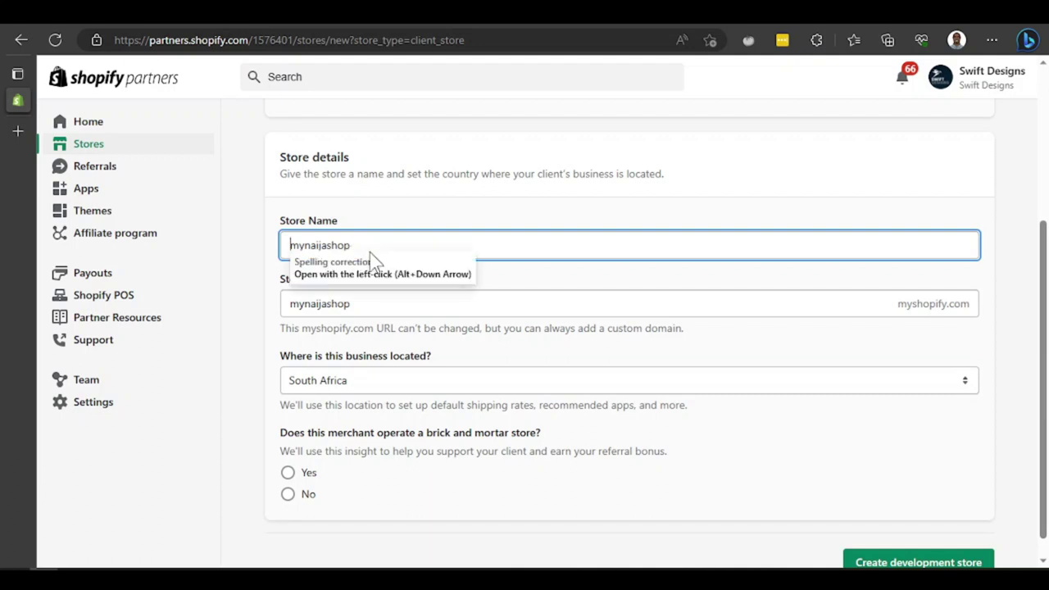
pyautogui.click(453, 319)
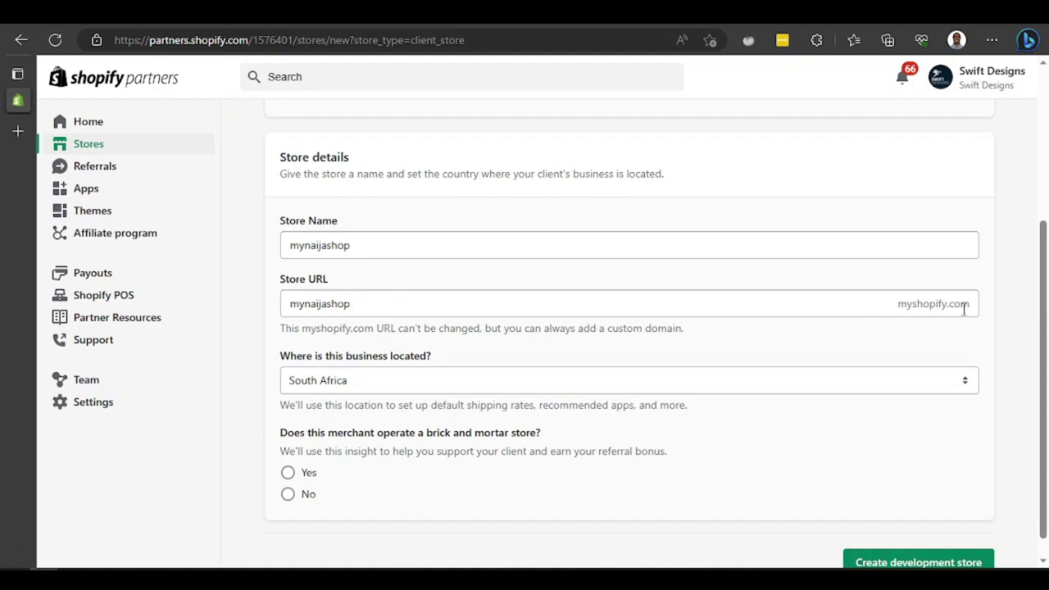
pyautogui.click(384, 305)
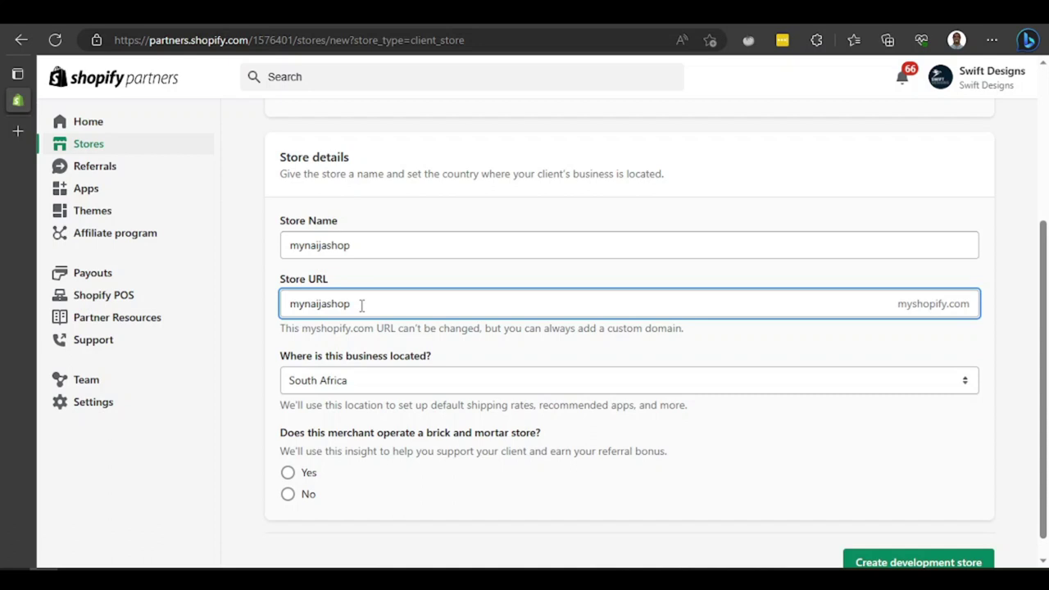
pyautogui.doubleClick(296, 248)
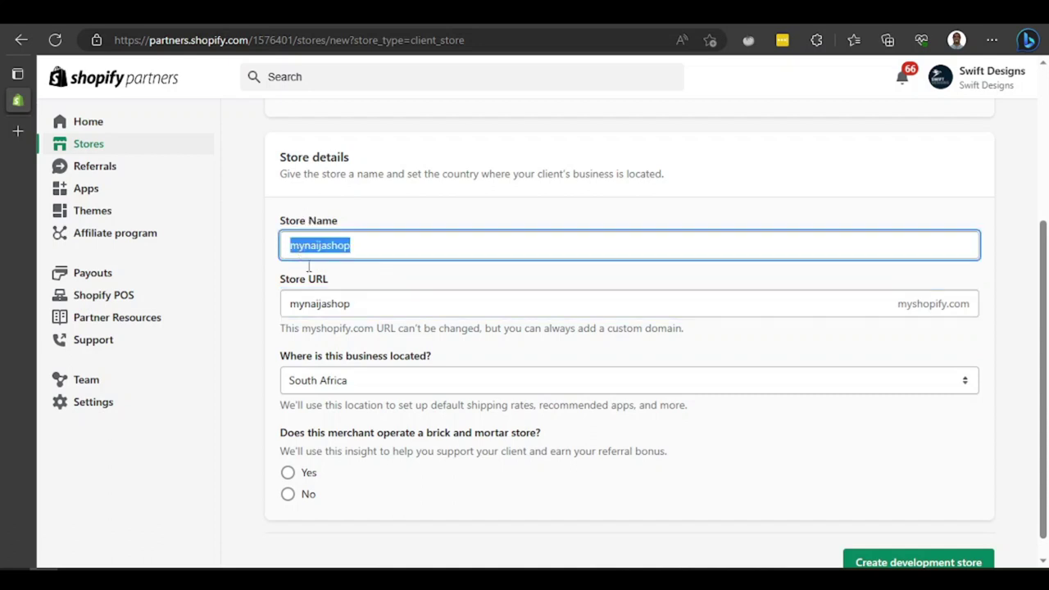
# - Set the business location to Nigeria, answer No to operating a brick and mortar store, and create the development store
pyautogui.click(325, 355)
pyautogui.write('Nigeria')
pyautogui.scroll(-1, 513, 368)
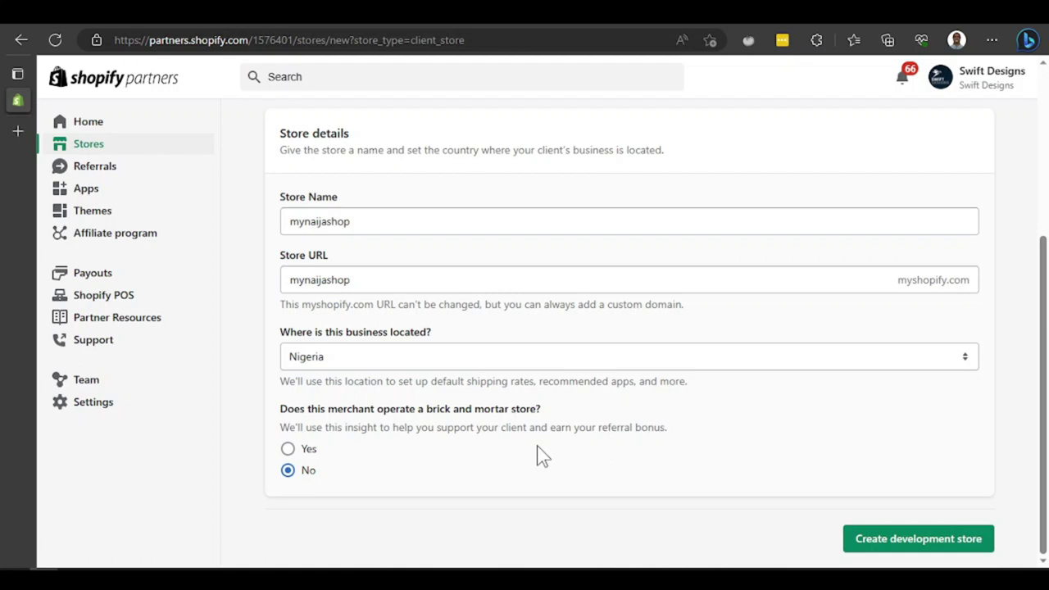
pyautogui.click(885, 548)
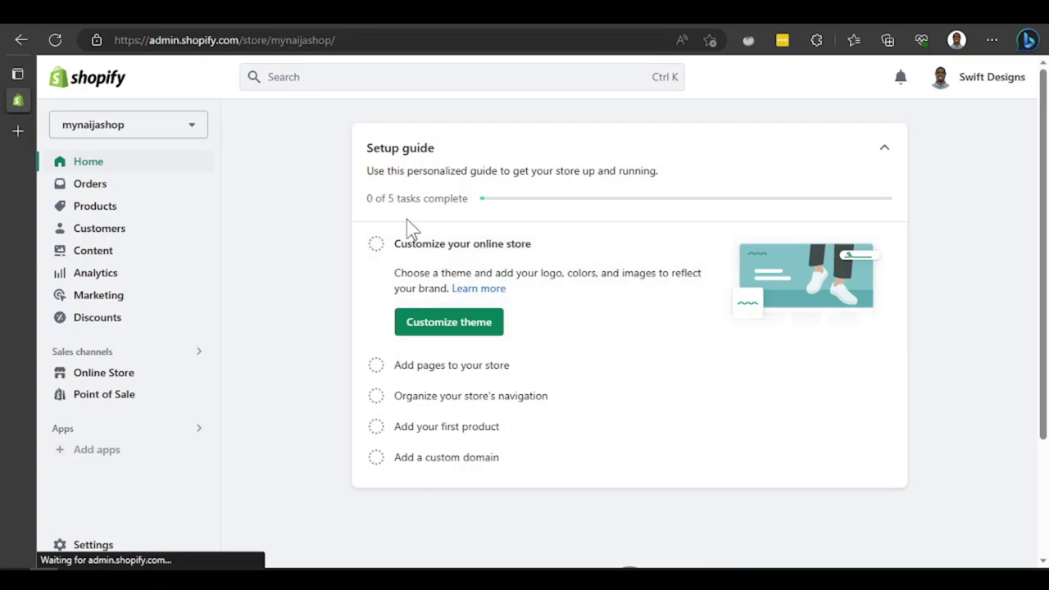
# - Open the store's Themes page from the setup guide's online store customization task and close the guide panel
pyautogui.moveTo(364, 149); pyautogui.dragTo(434, 154)
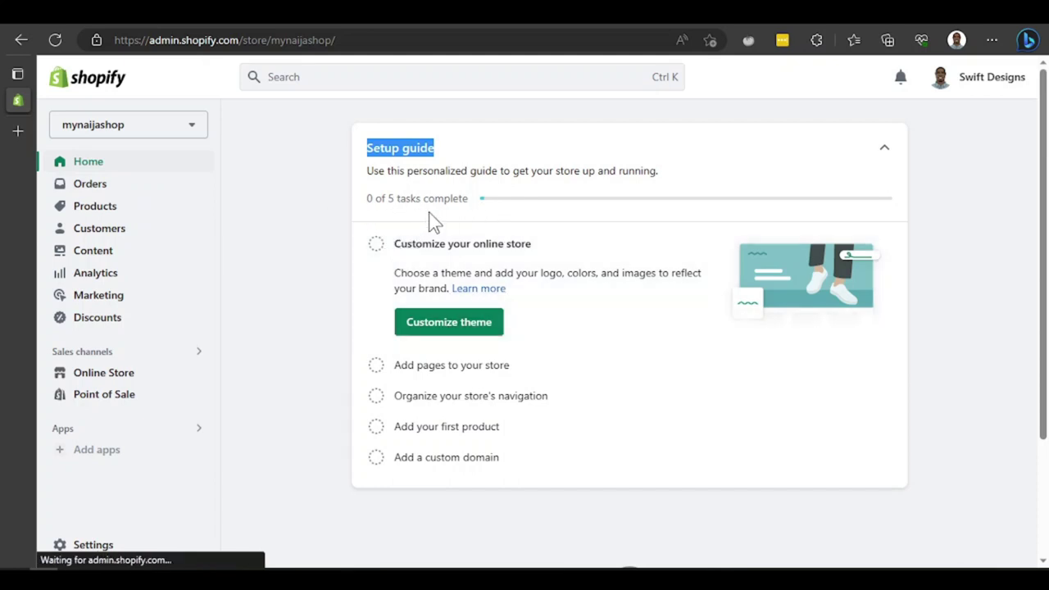
pyautogui.click(432, 328)
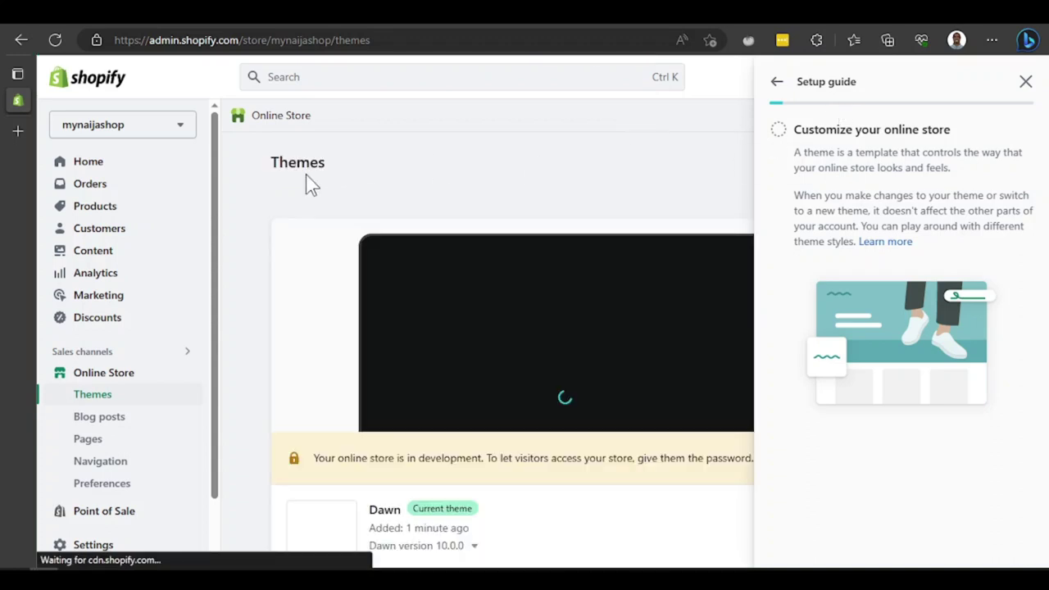
pyautogui.scroll(-2, 291, 166)
pyautogui.scroll(-2, 291, 166)
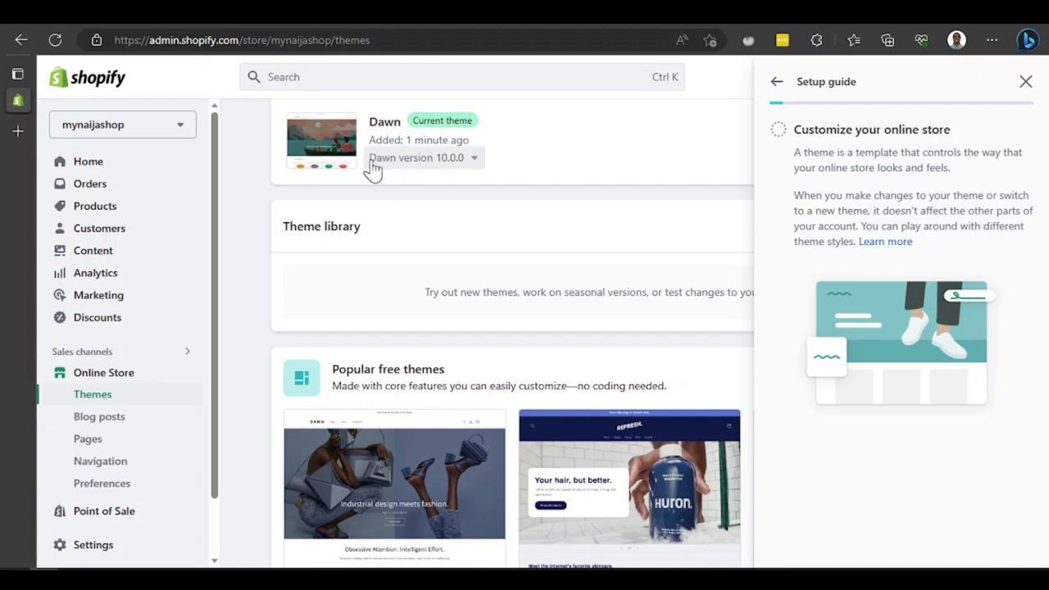
pyautogui.scroll(-1, 549, 132)
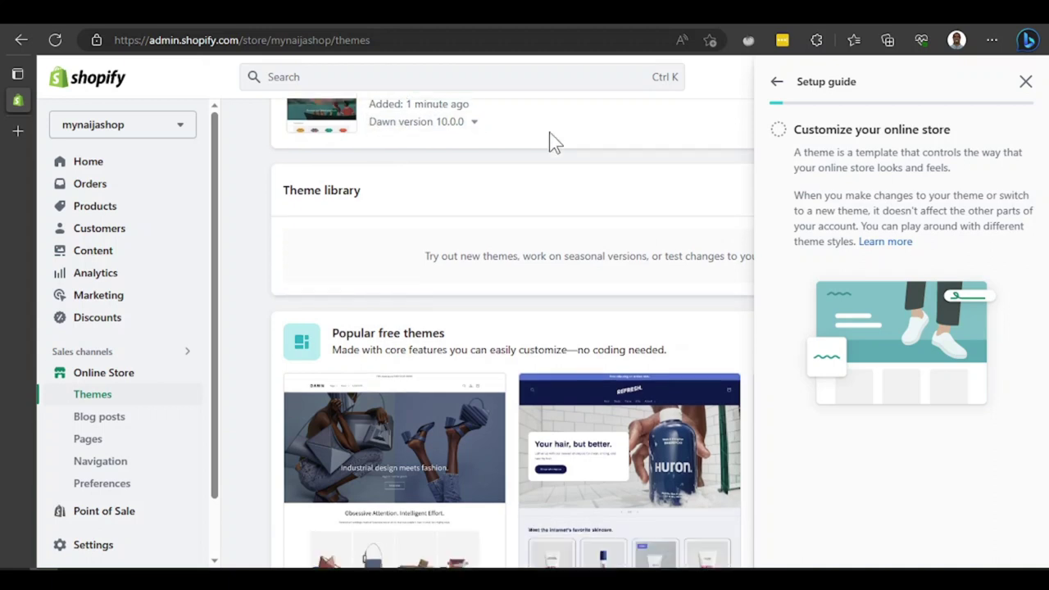
pyautogui.scroll(-2, 549, 142)
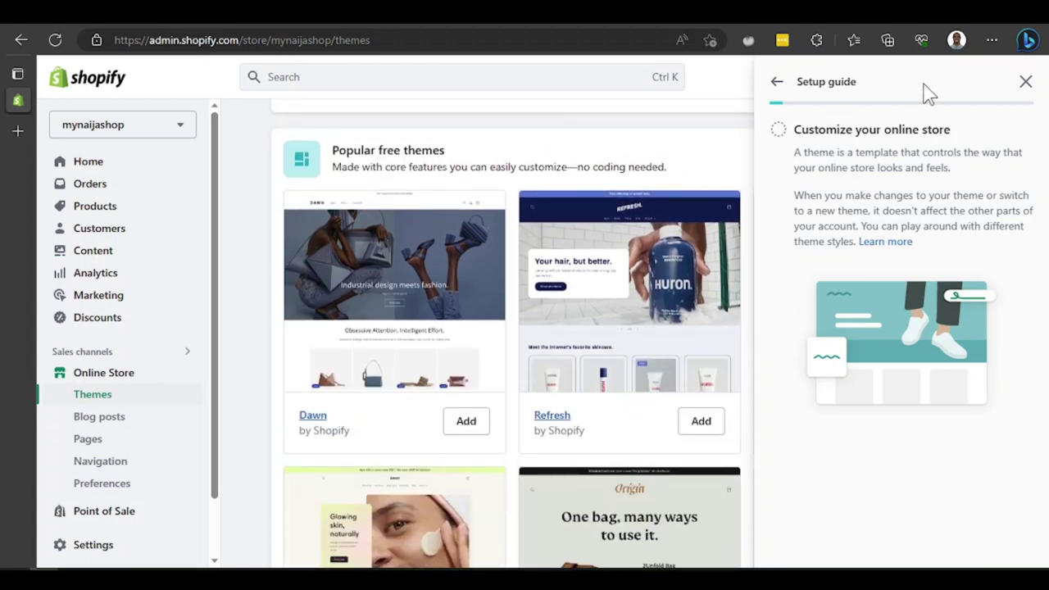
pyautogui.click(1025, 83)
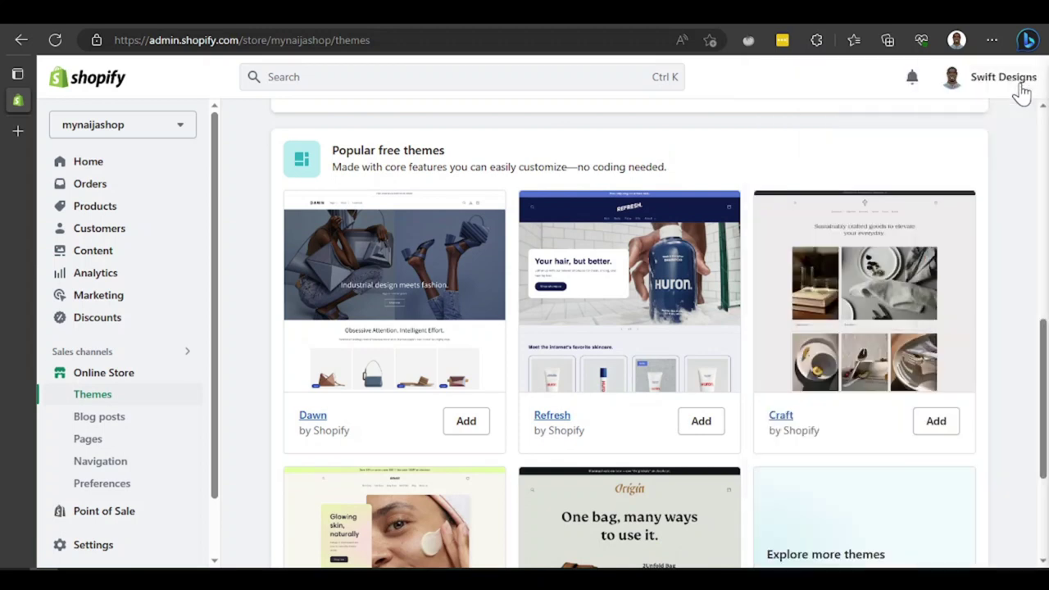
# - Look through the popular free themes available for the store
pyautogui.scroll(-3, 520, 241)
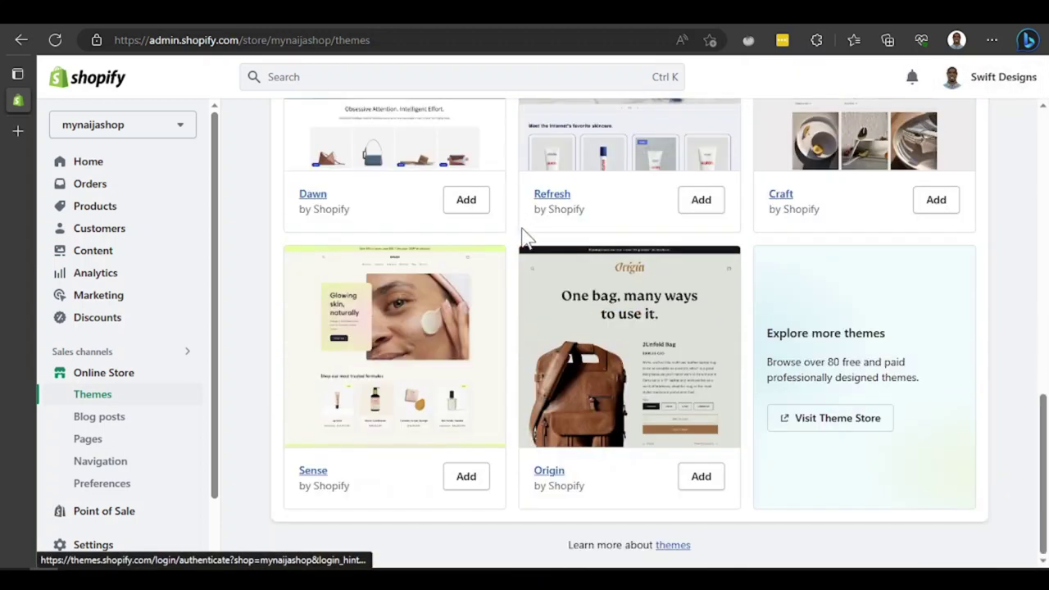
pyautogui.scroll(5, 583, 319)
pyautogui.scroll(-5, 586, 306)
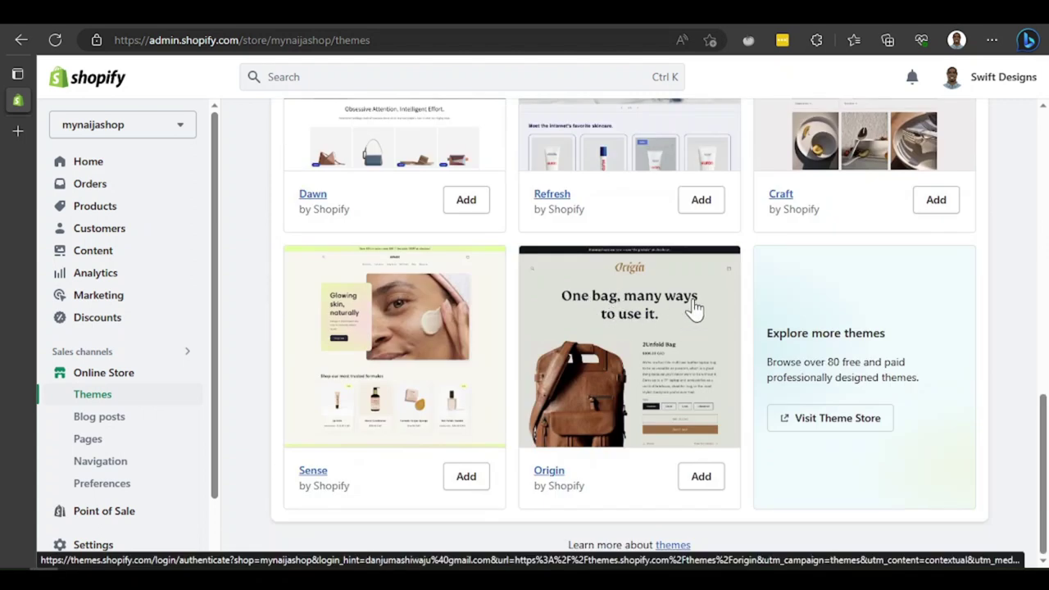
# - Open the current Dawn theme for customization
pyautogui.scroll(10, 694, 307)
pyautogui.scroll(-2, 558, 315)
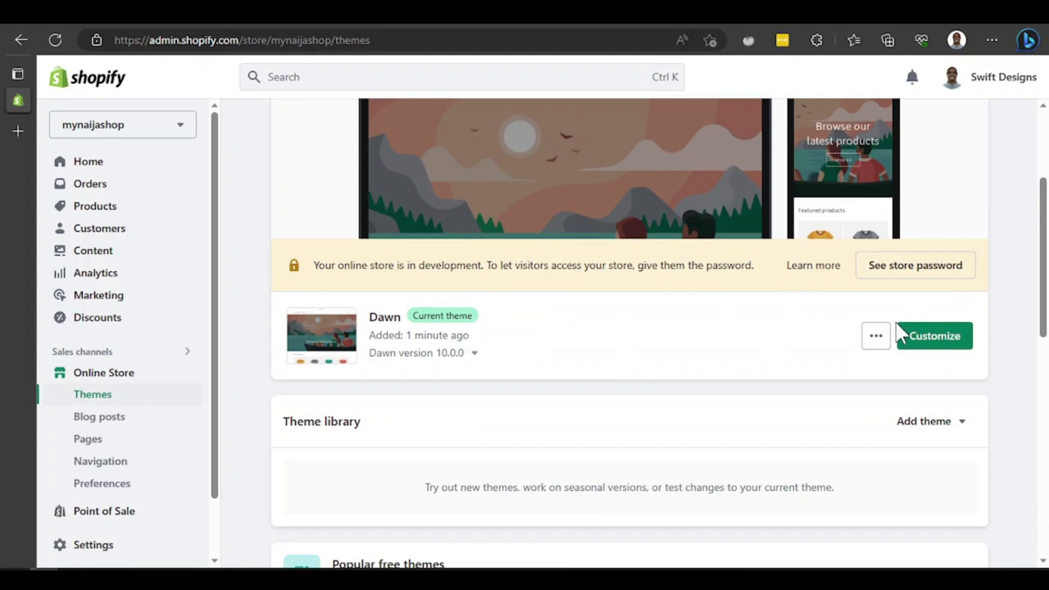
pyautogui.scroll(3, 736, 283)
pyautogui.scroll(-2, 736, 283)
pyautogui.scroll(2, 736, 283)
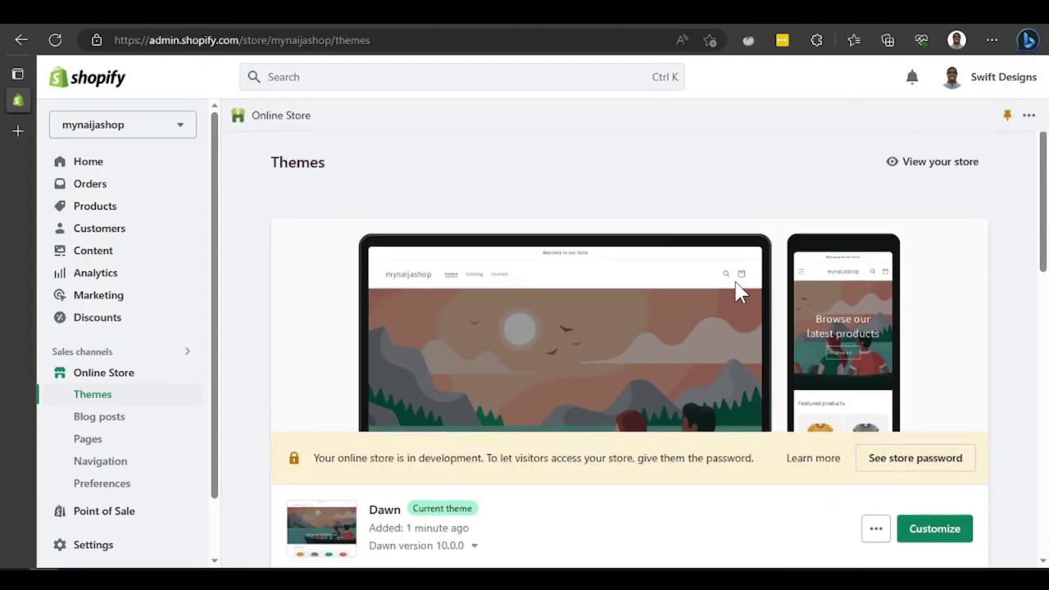
pyautogui.scroll(-2, 574, 361)
pyautogui.scroll(-2, 780, 204)
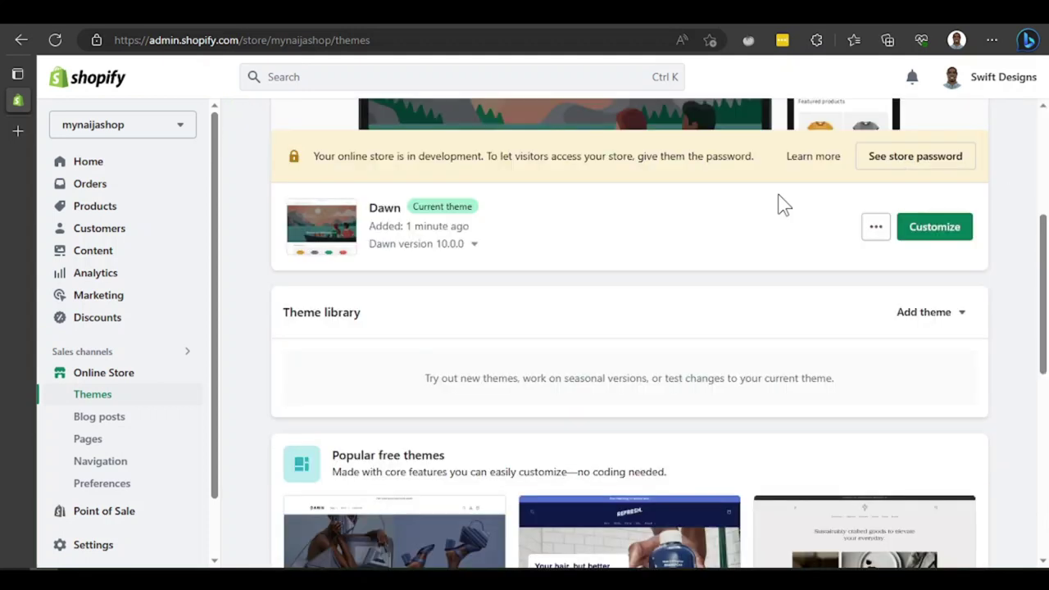
pyautogui.click(916, 232)
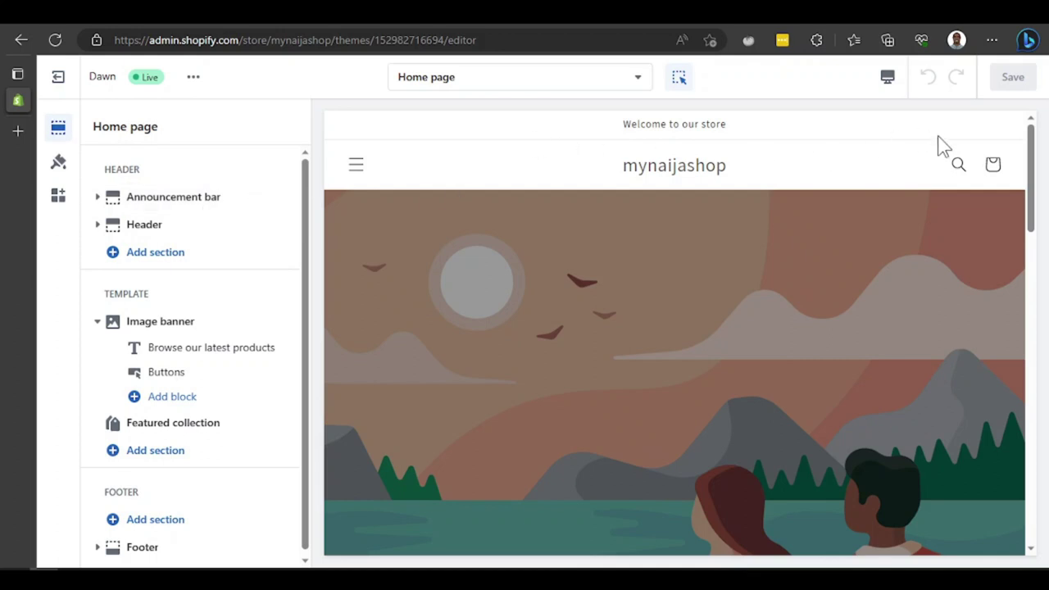
# - Hide the announcement bar section on the home page and show it again
pyautogui.click(662, 172)
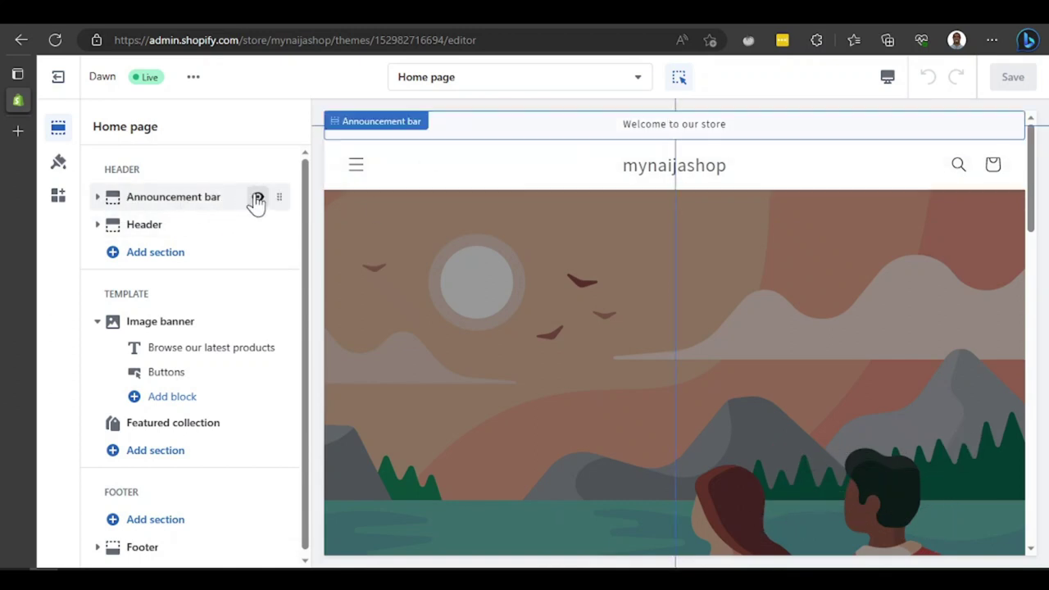
pyautogui.click(256, 199)
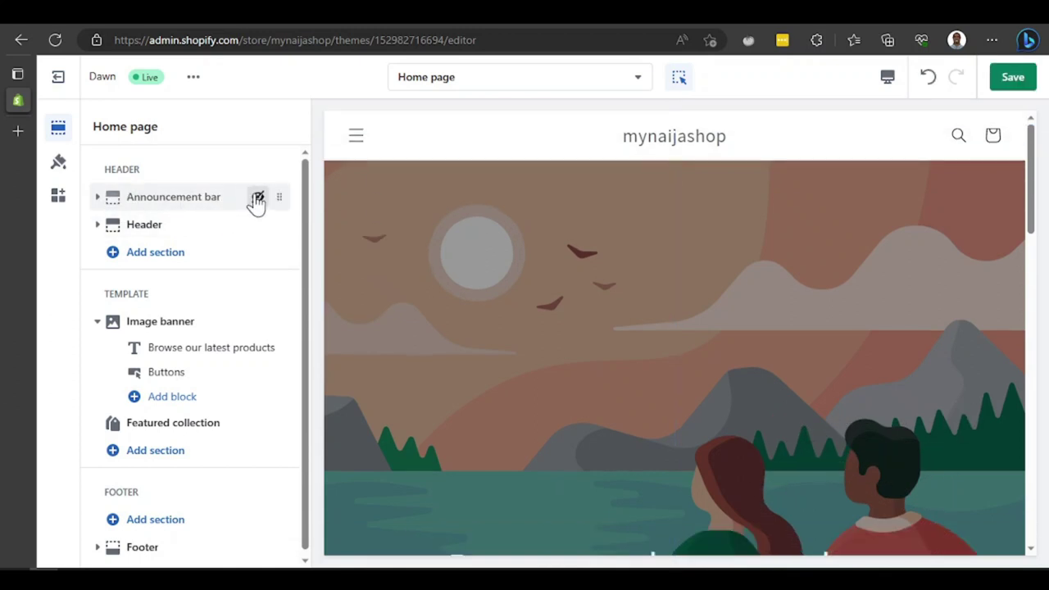
pyautogui.click(256, 198)
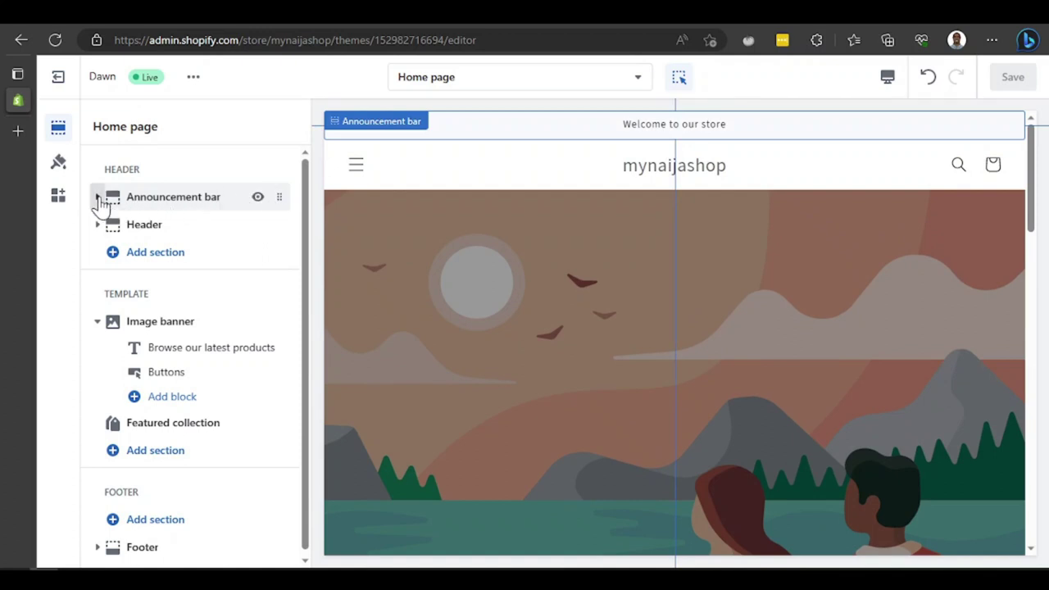
# - Change the text of the announcement in the announcement bar to "Welcome to our Naija shop"
pyautogui.click(98, 200)
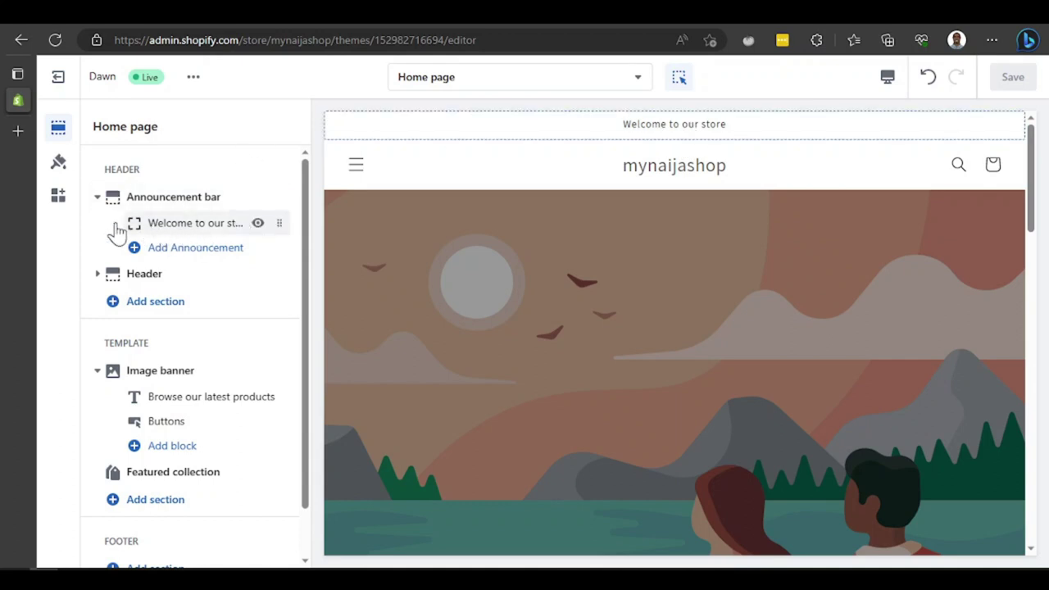
pyautogui.click(185, 224)
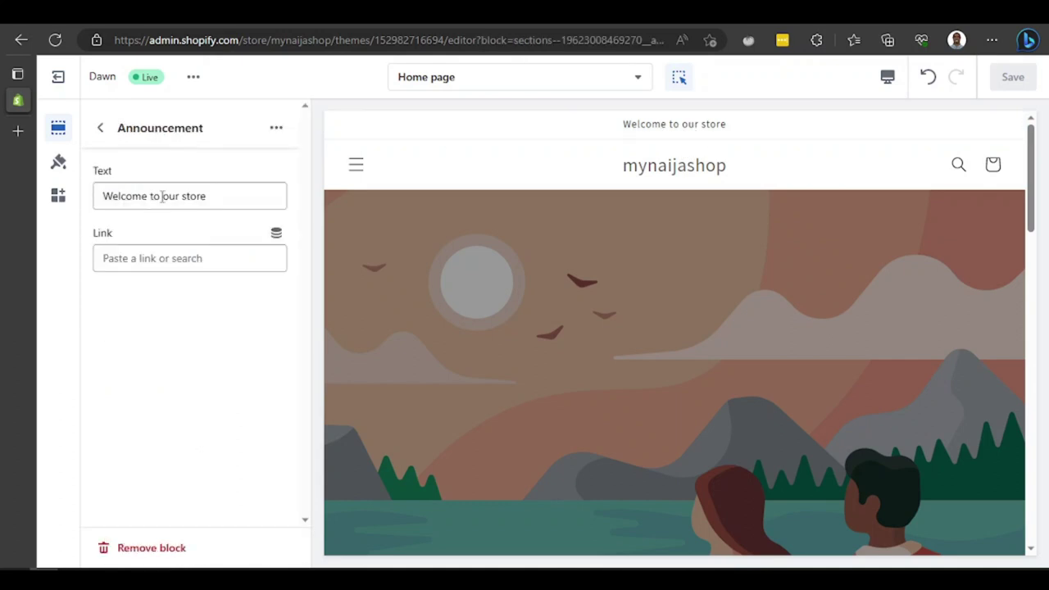
pyautogui.click(239, 196)
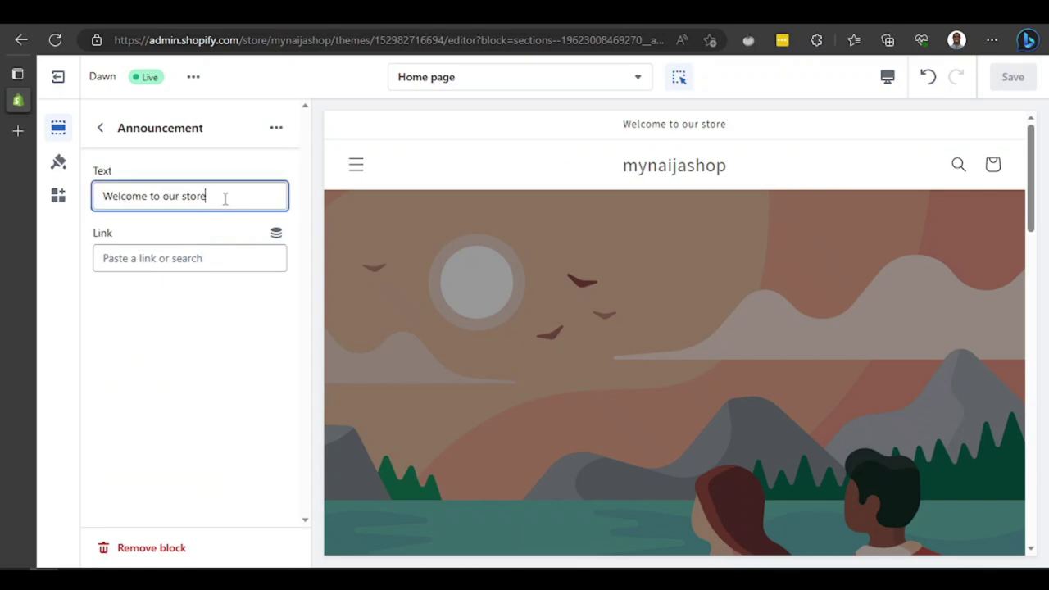
pyautogui.moveTo(225, 198); pyautogui.dragTo(88, 209)
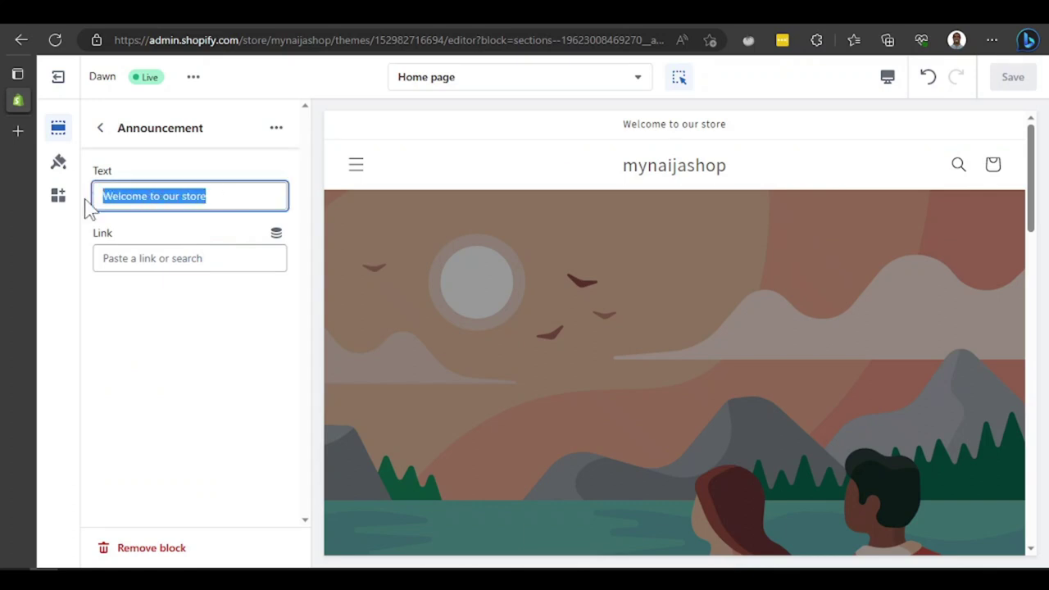
pyautogui.click(227, 194)
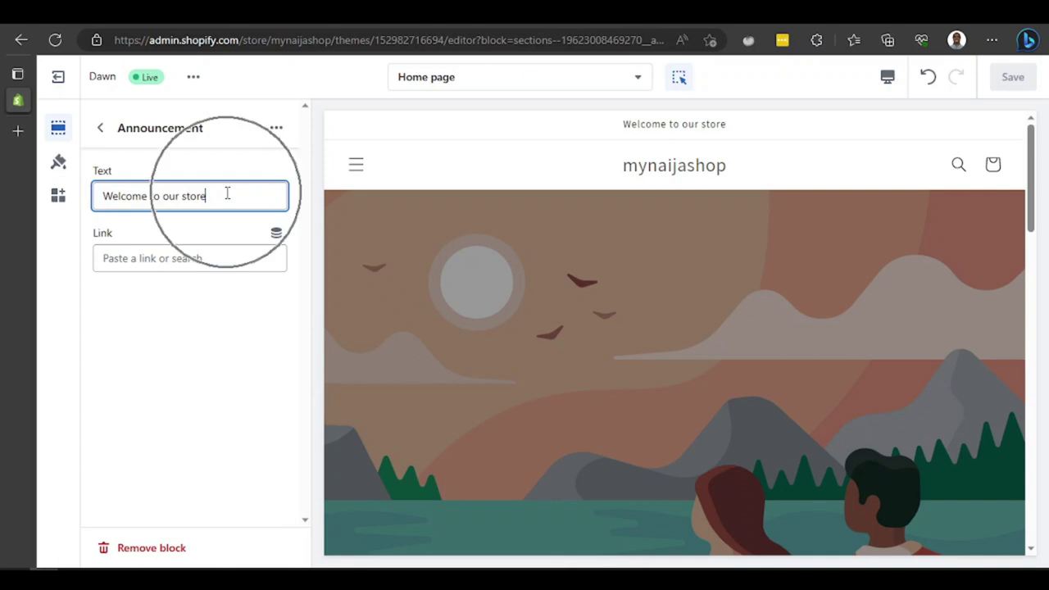
pyautogui.hotkey('ctrl', 'BackSpace')
pyautogui.write('MNa')
pyautogui.hotkey('ctrl', 'BackSpace')
pyautogui.write('Naij')
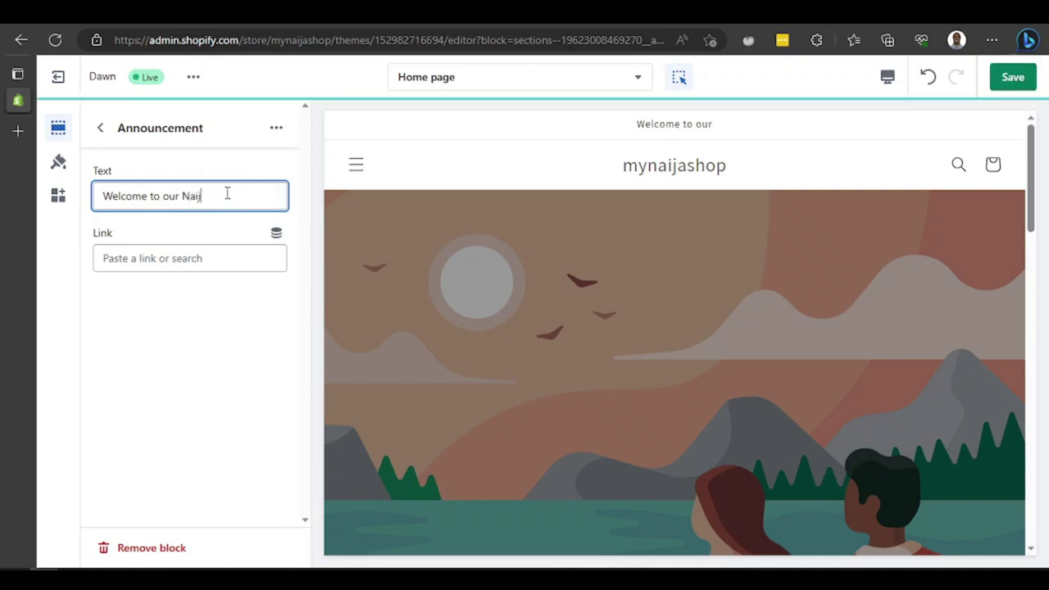
pyautogui.write('a shop')
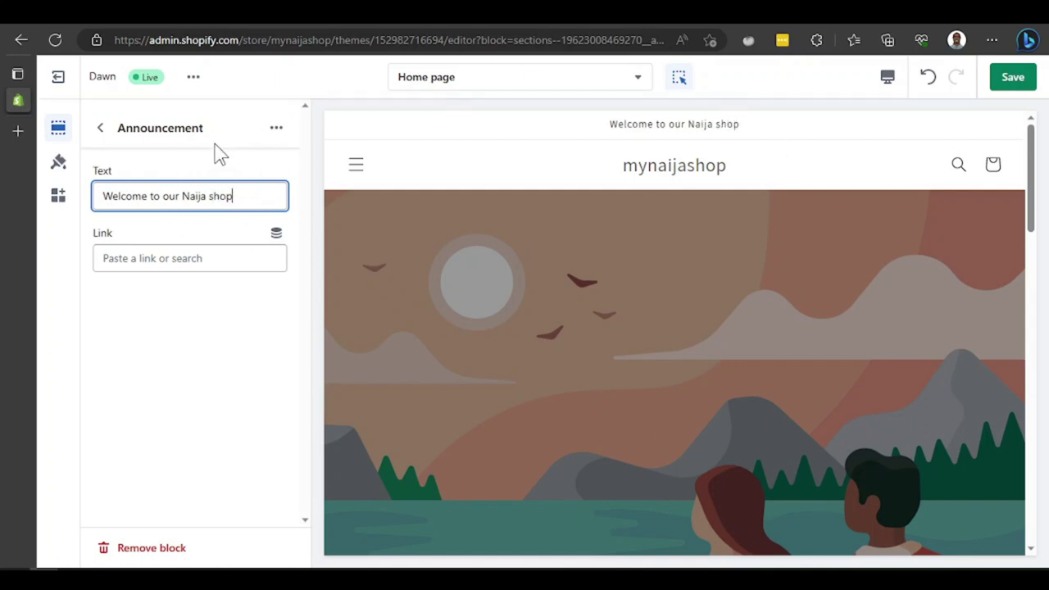
# - Check which link destinations and dynamic sources are offered for the announcement, without choosing one
pyautogui.click(170, 267)
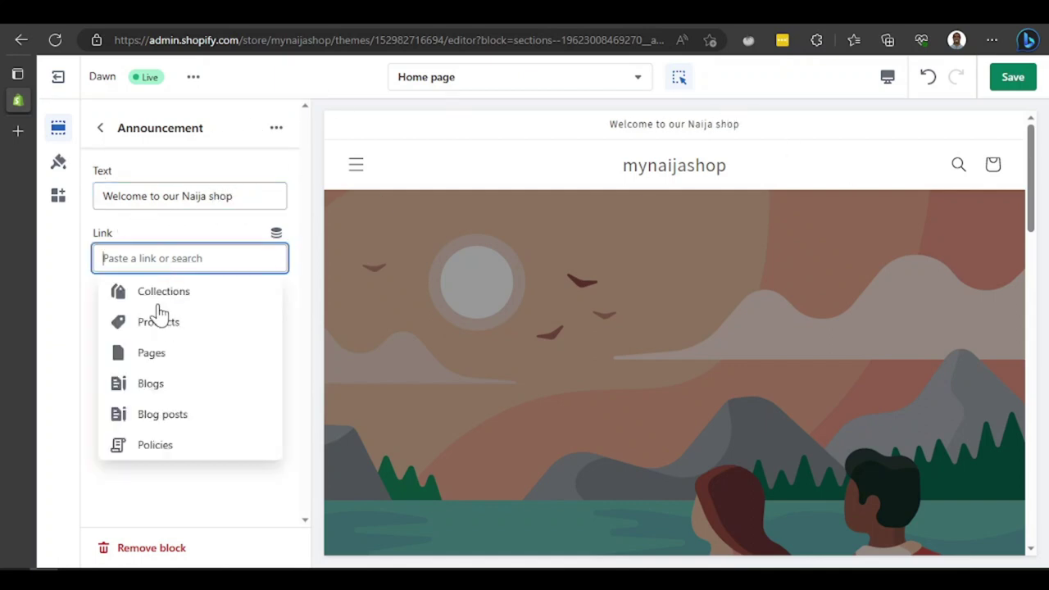
pyautogui.click(185, 238)
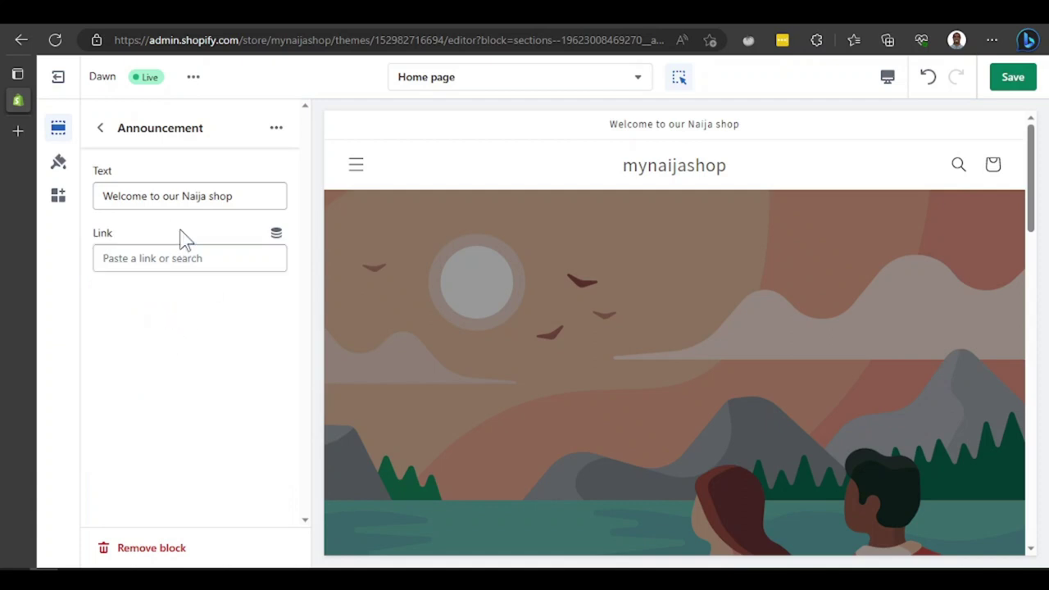
pyautogui.click(276, 235)
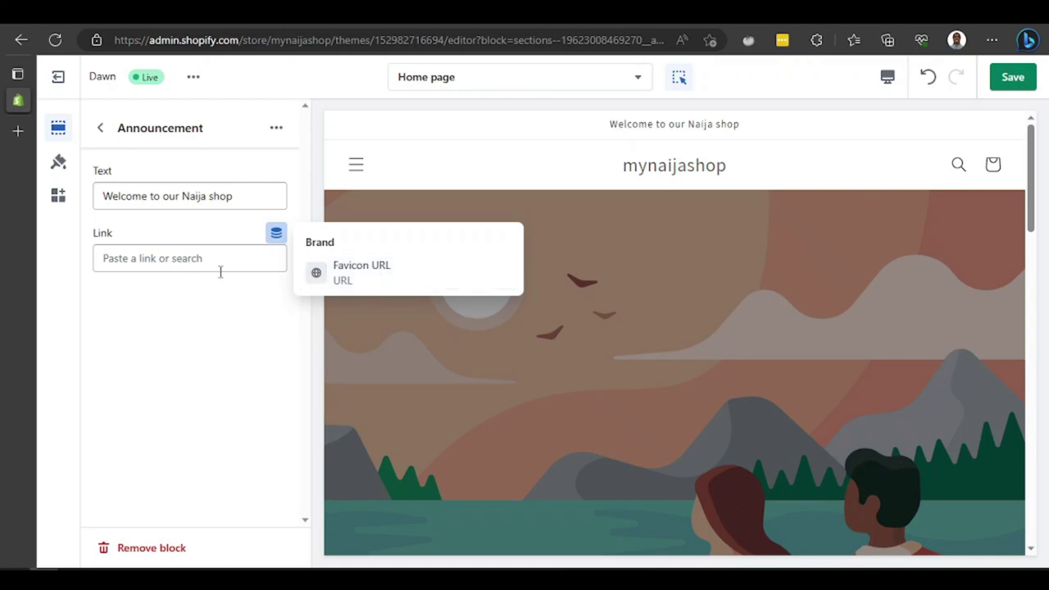
pyautogui.click(263, 257)
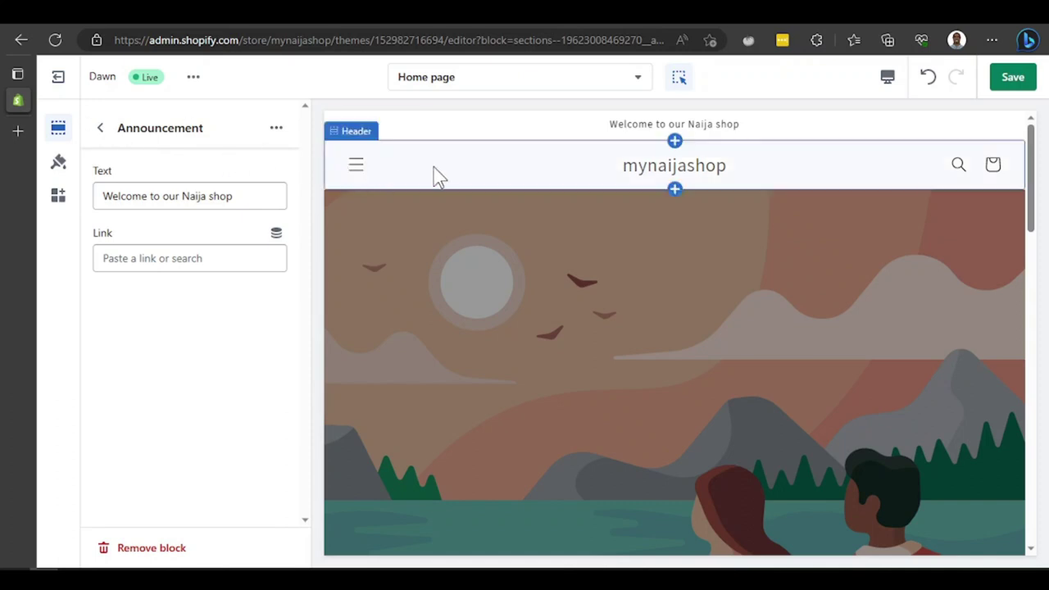
# - Preview the home page in fullscreen view and return the preview to desktop view
pyautogui.scroll(-3, 434, 173)
pyautogui.scroll(3, 434, 173)
pyautogui.click(888, 79)
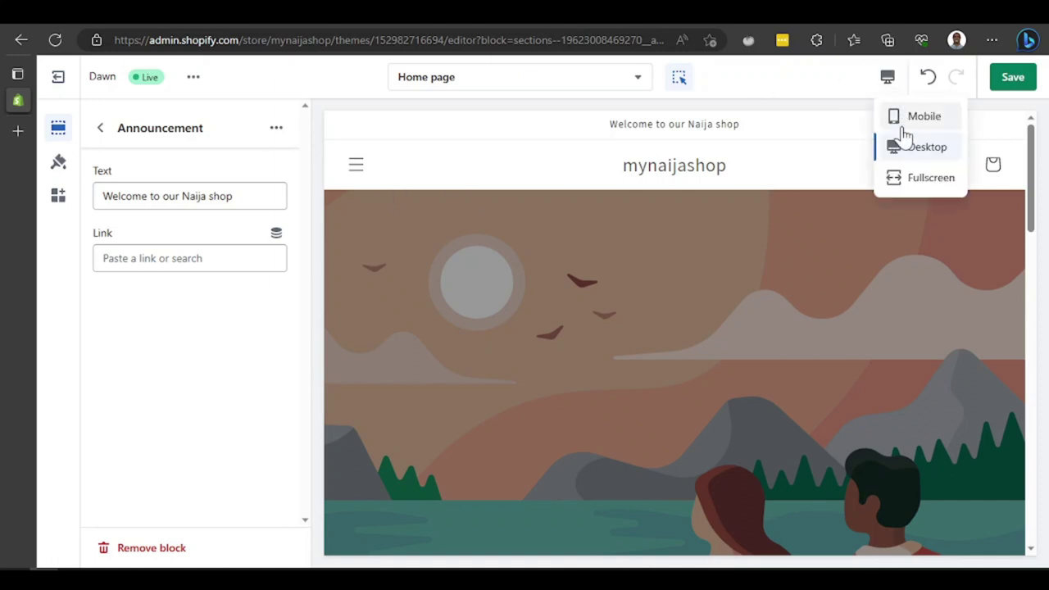
pyautogui.click(895, 179)
pyautogui.scroll(-4, 545, 237)
pyautogui.scroll(4, 548, 237)
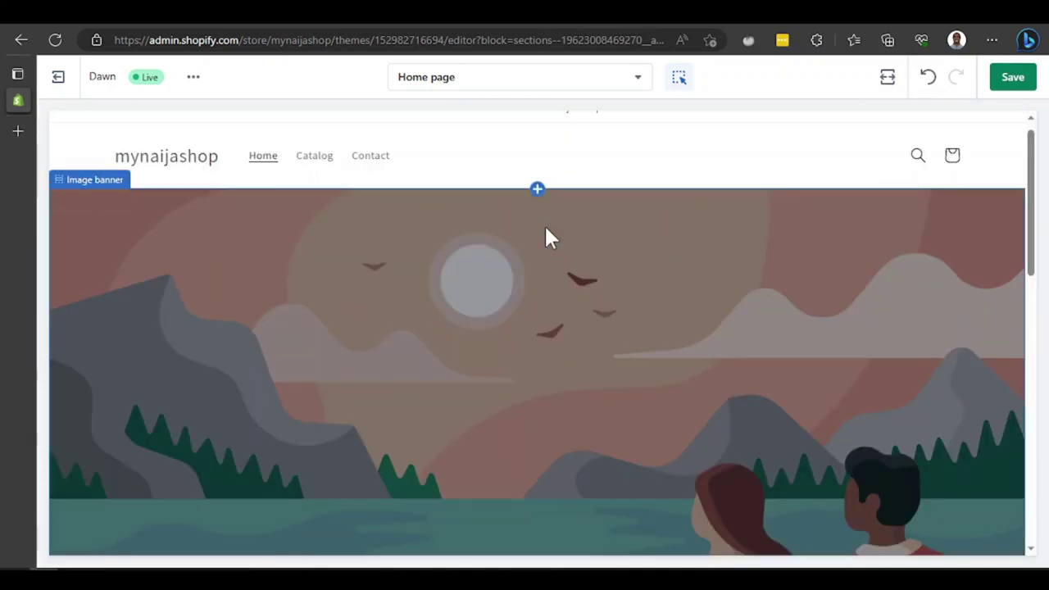
pyautogui.scroll(-2, 546, 237)
pyautogui.scroll(3, 546, 237)
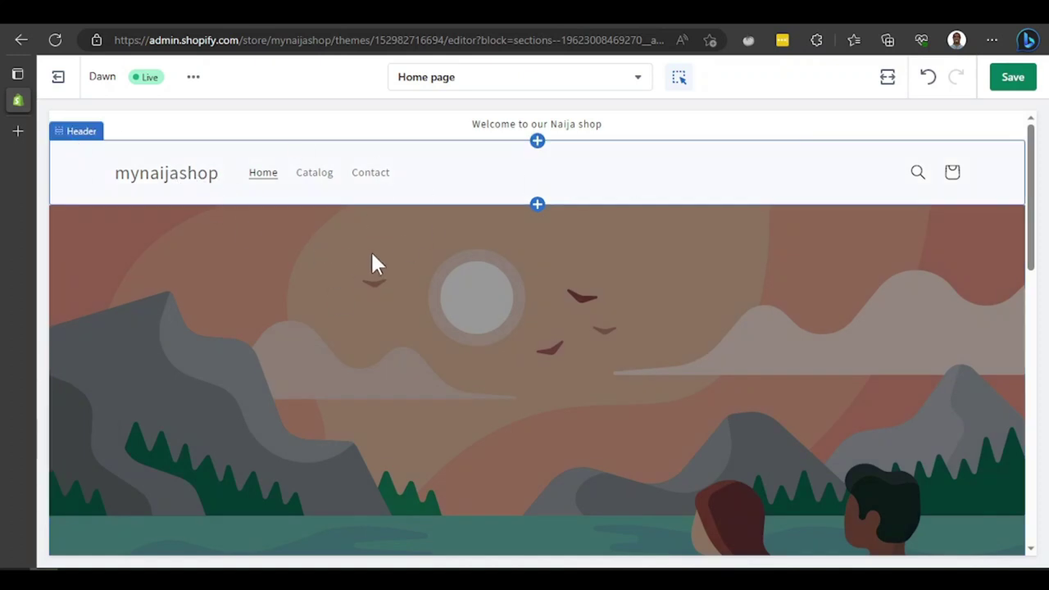
pyautogui.click(887, 82)
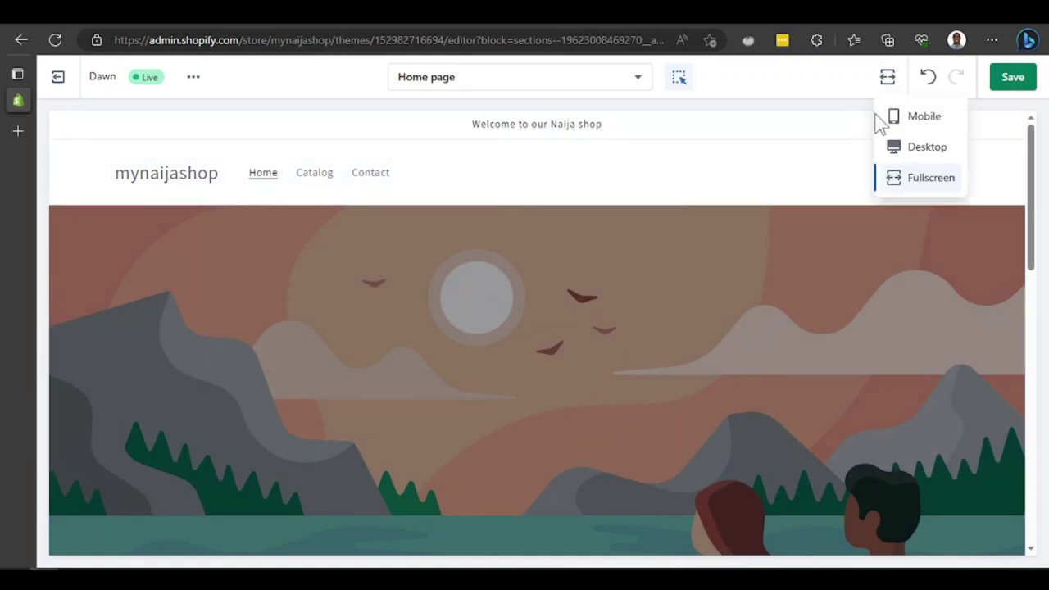
pyautogui.click(899, 153)
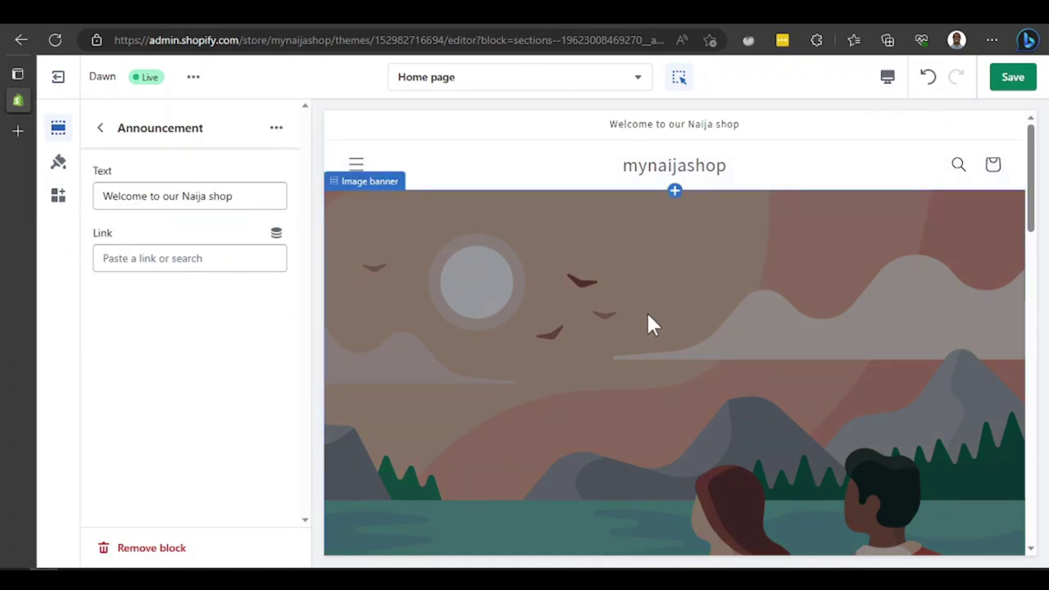
# - Zoom out the editor page, switch the home page preview to mobile view and select its header section
pyautogui.hotkey('ctrl', '-')
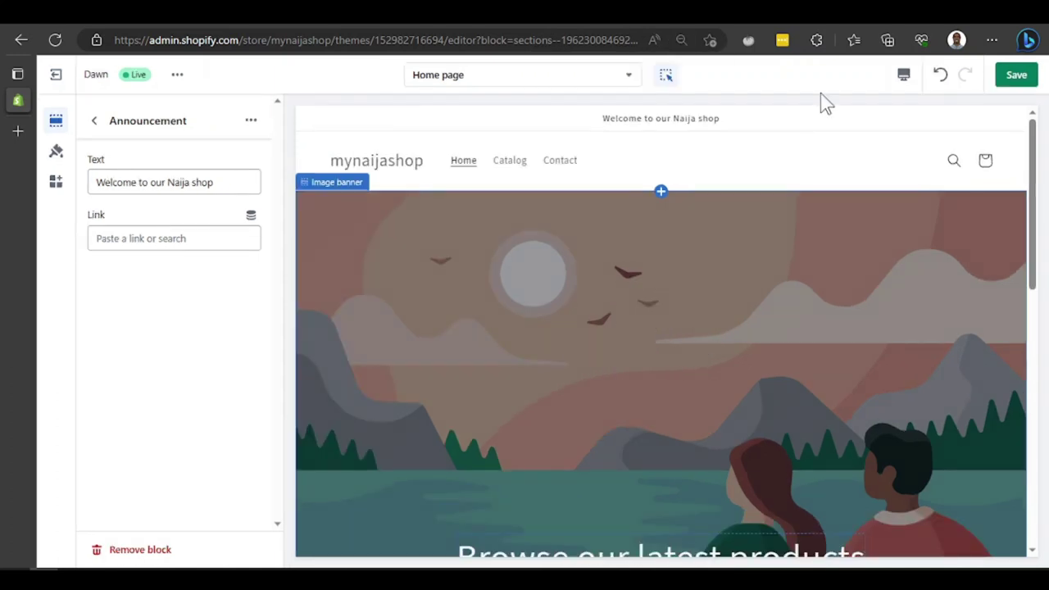
pyautogui.click(681, 40)
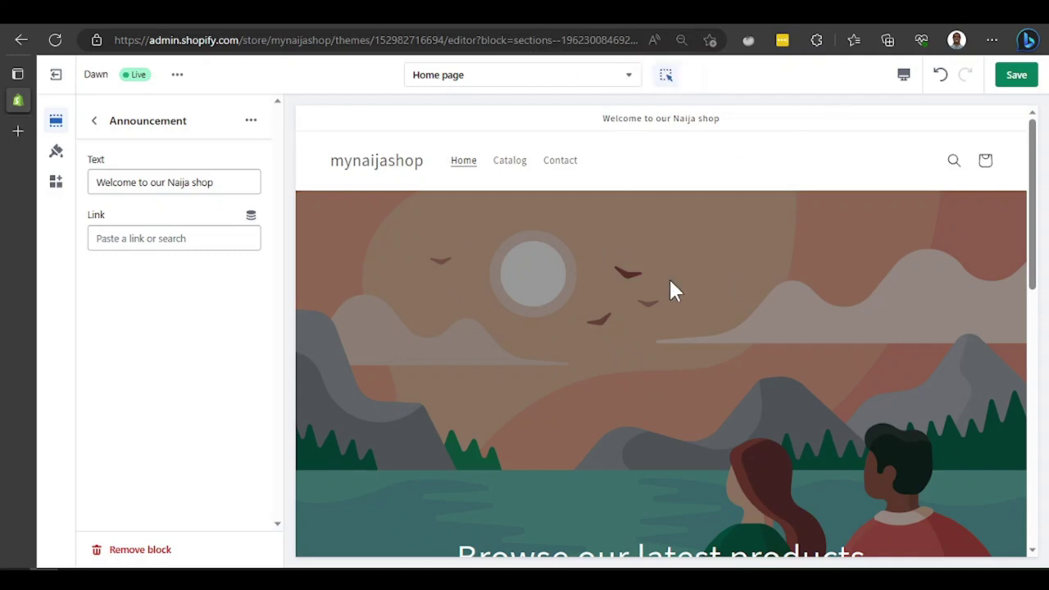
pyautogui.scroll(-2, 609, 267)
pyautogui.scroll(2, 541, 213)
pyautogui.click(903, 74)
pyautogui.click(911, 119)
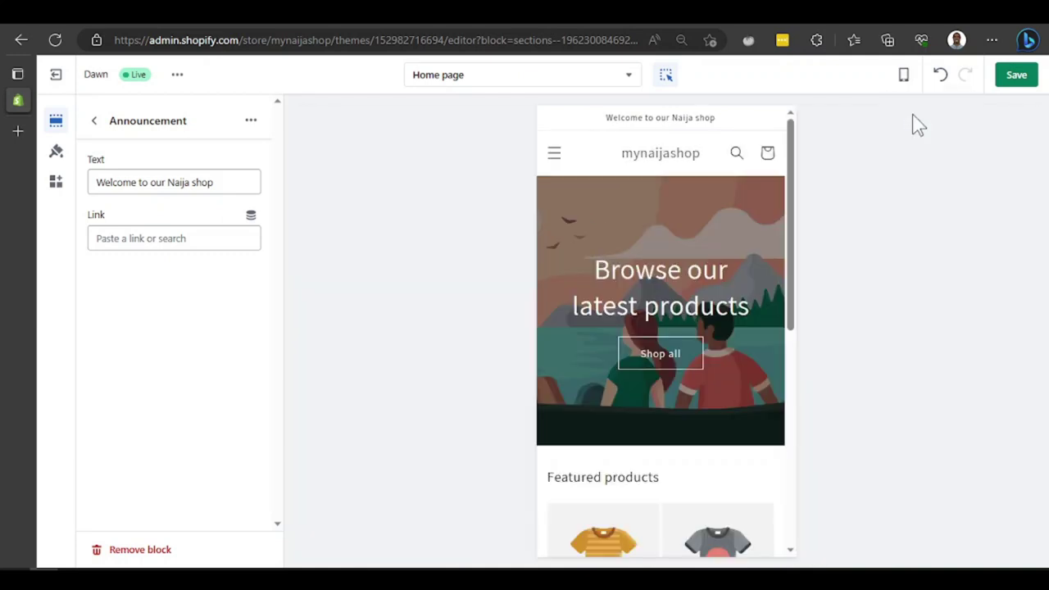
pyautogui.click(558, 163)
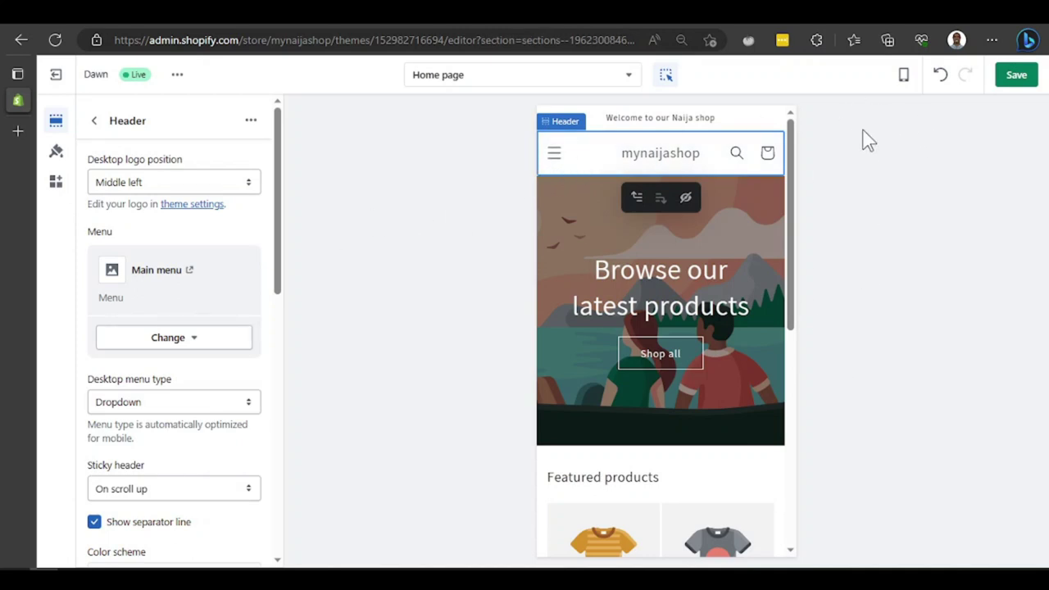
# - Set the first button label in the image banner to "Shop all now"
pyautogui.scroll(-1, 652, 273)
pyautogui.scroll(1, 652, 268)
pyautogui.scroll(-1, 652, 267)
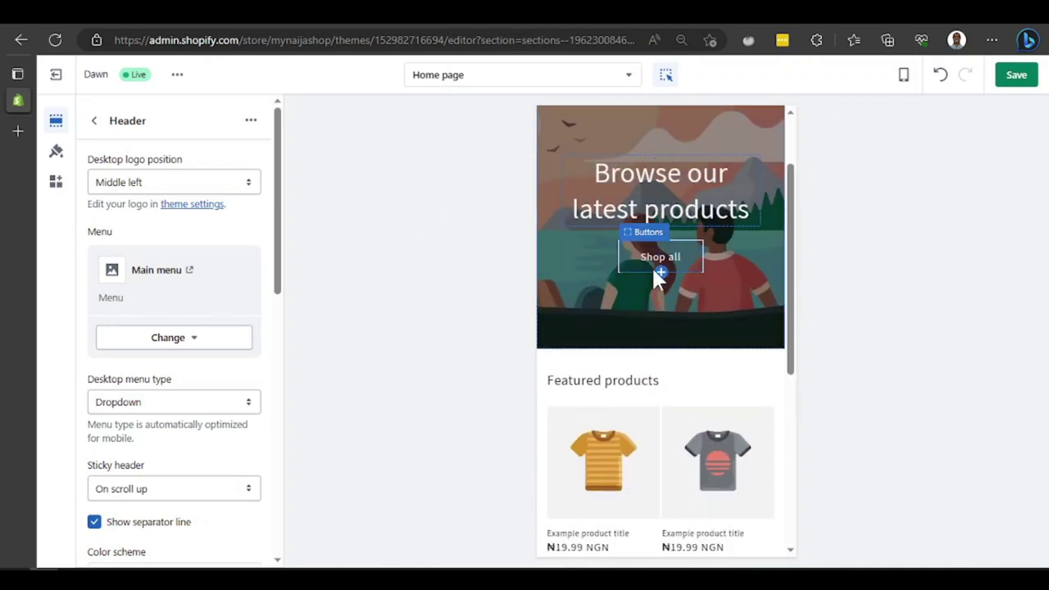
pyautogui.click(661, 257)
pyautogui.click(175, 185)
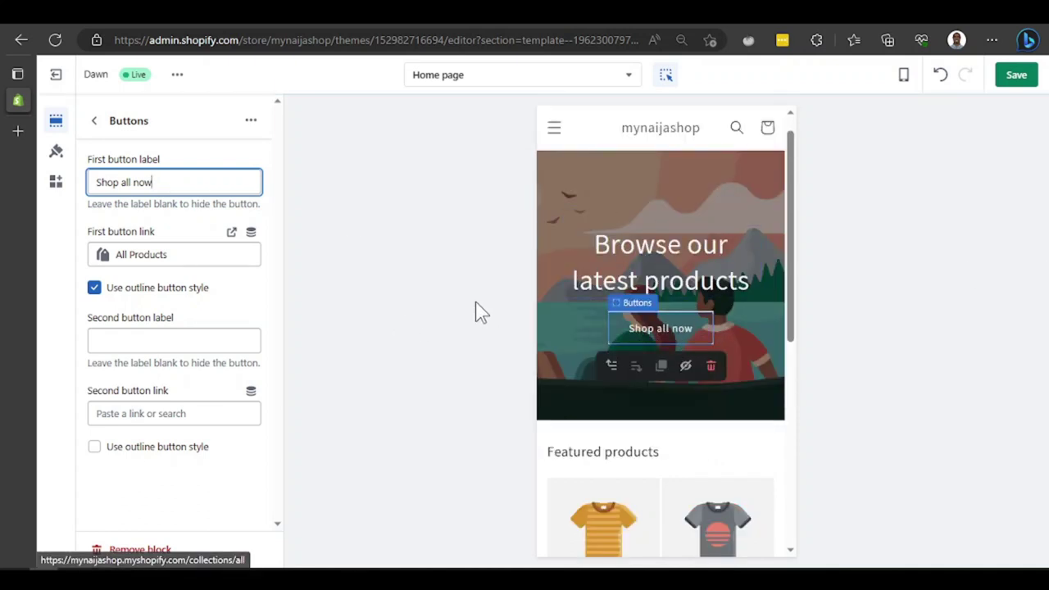
# - Check the link choices for the banner's first button, and turn its outline button style off and back on
pyautogui.click(173, 258)
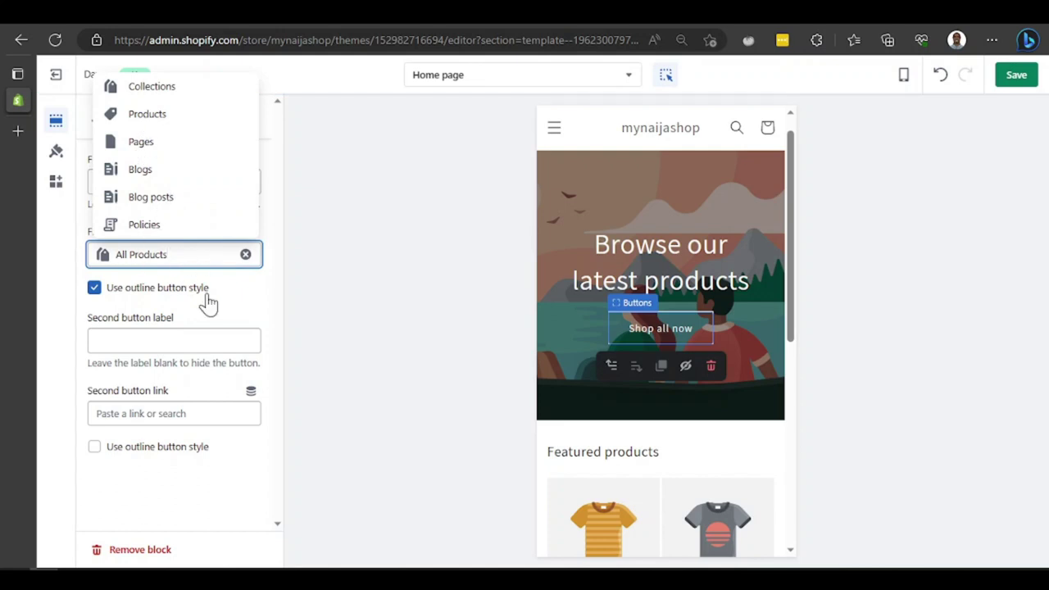
pyautogui.click(236, 307)
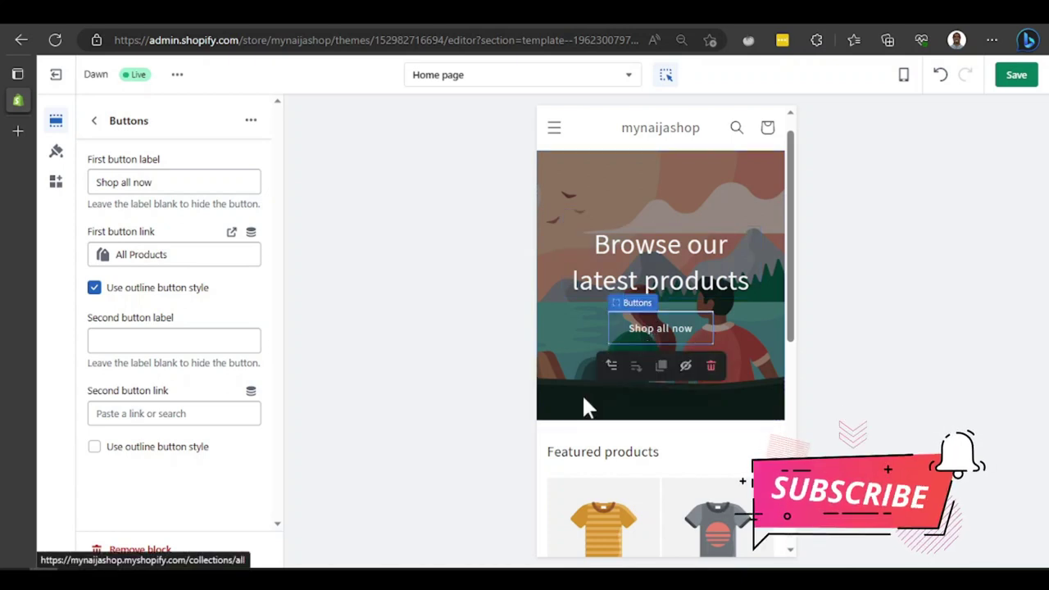
pyautogui.click(94, 289)
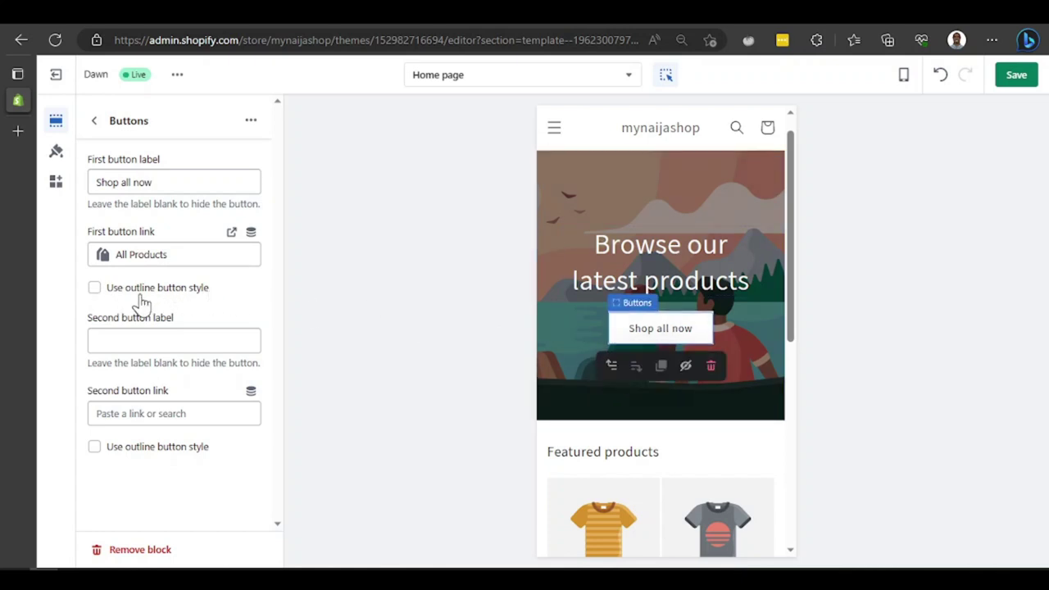
pyautogui.click(94, 288)
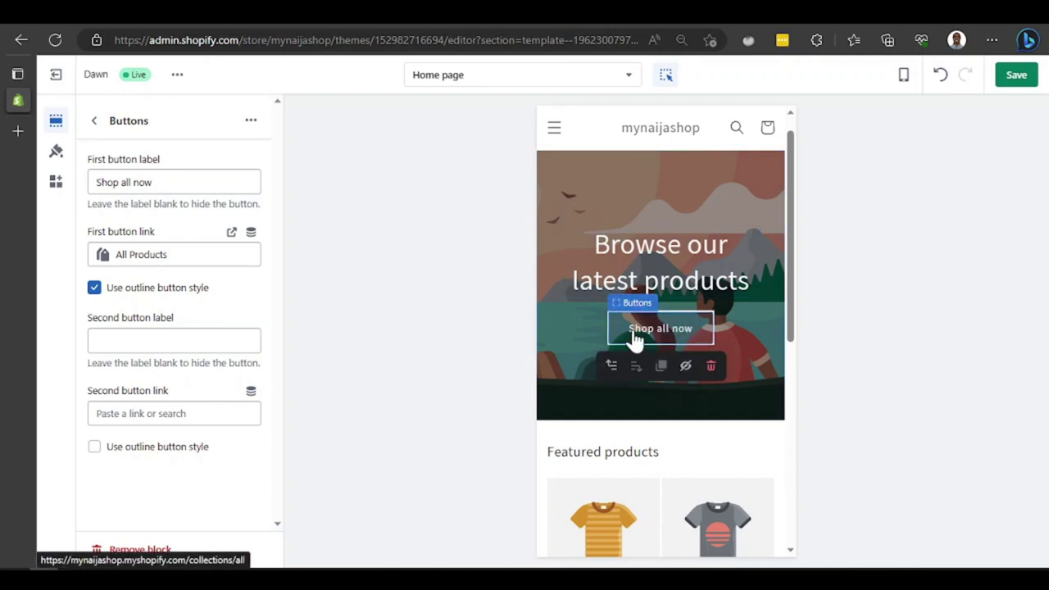
# - Look over the featured products and the email subscription area in the mobile preview
pyautogui.scroll(-5, 632, 339)
pyautogui.scroll(2, 652, 271)
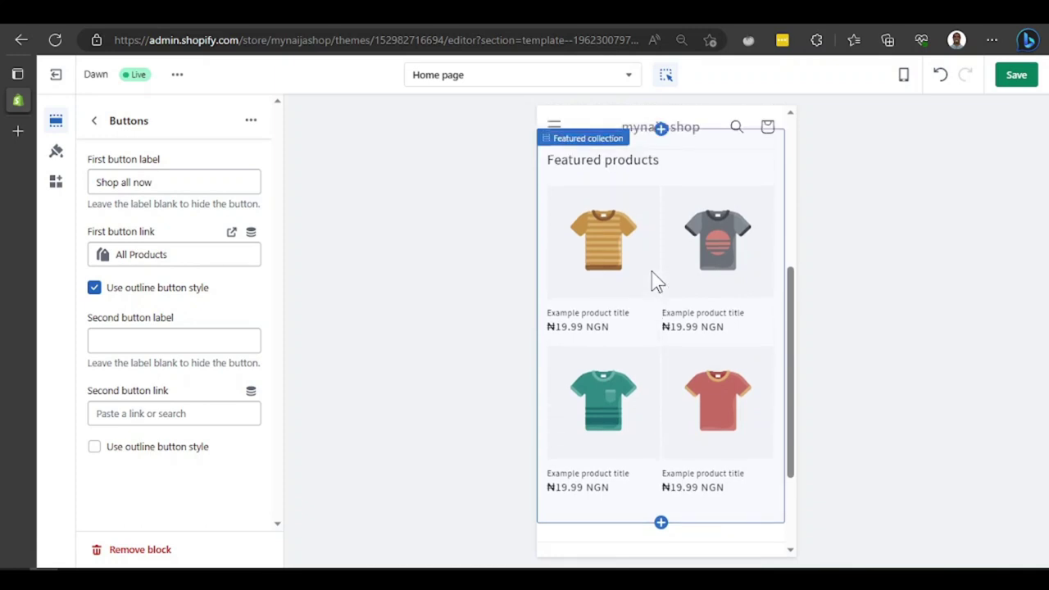
pyautogui.scroll(-2, 610, 326)
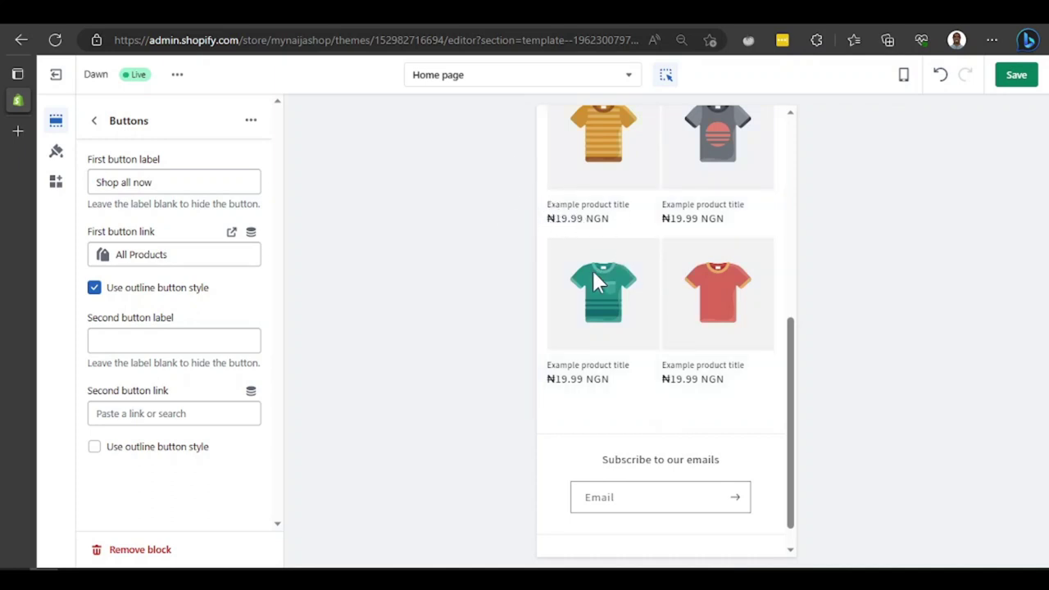
# - Look at the end of the home page in the mobile preview and switch the preview back to desktop view
pyautogui.scroll(-1, 592, 243)
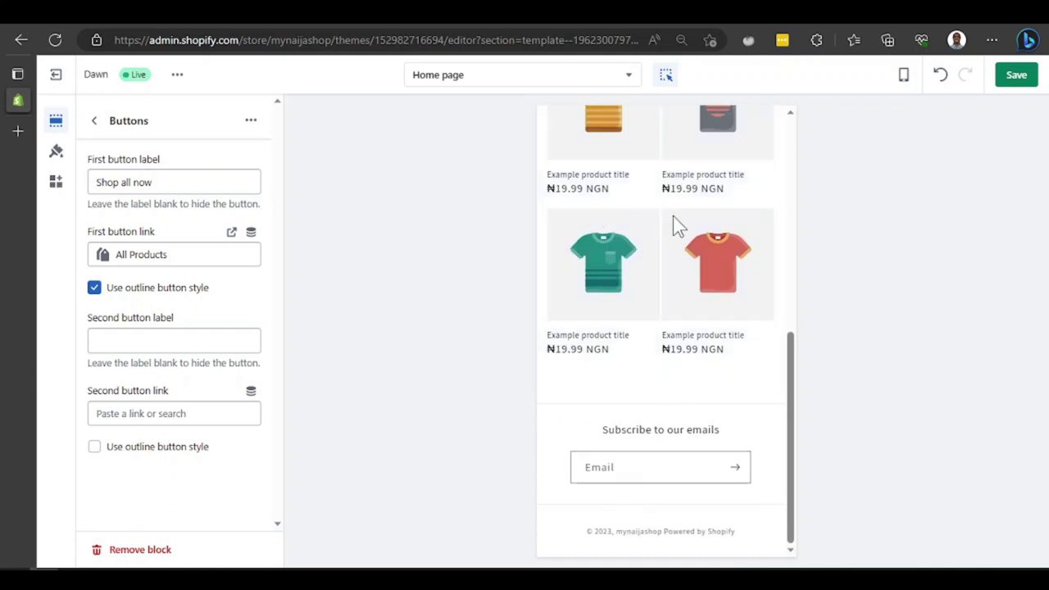
pyautogui.click(906, 77)
pyautogui.click(925, 136)
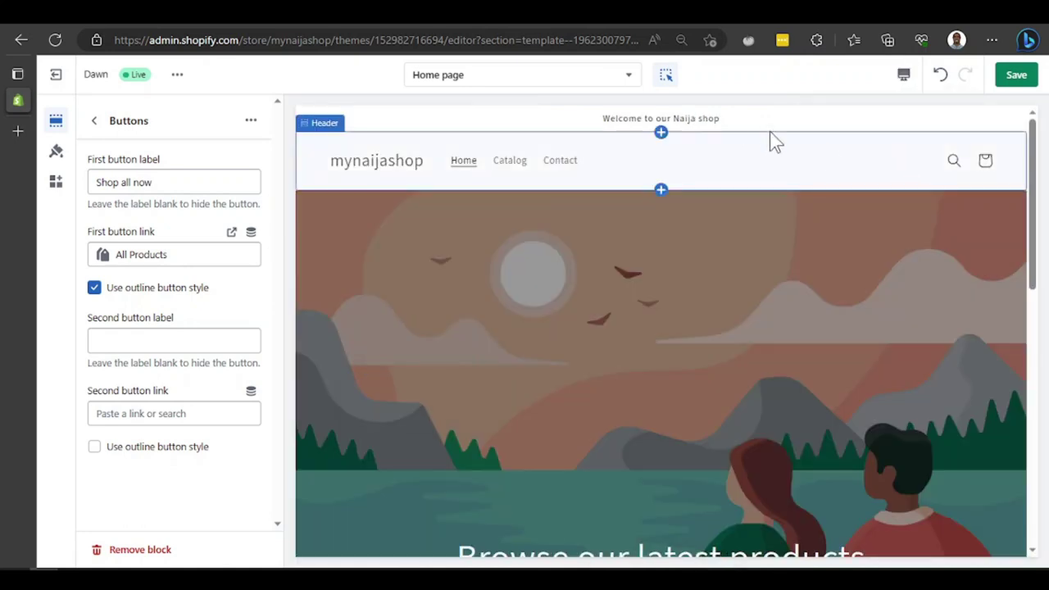
# - Return to the home page section list and collapse the announcement bar, header and image banner sections
pyautogui.click(95, 121)
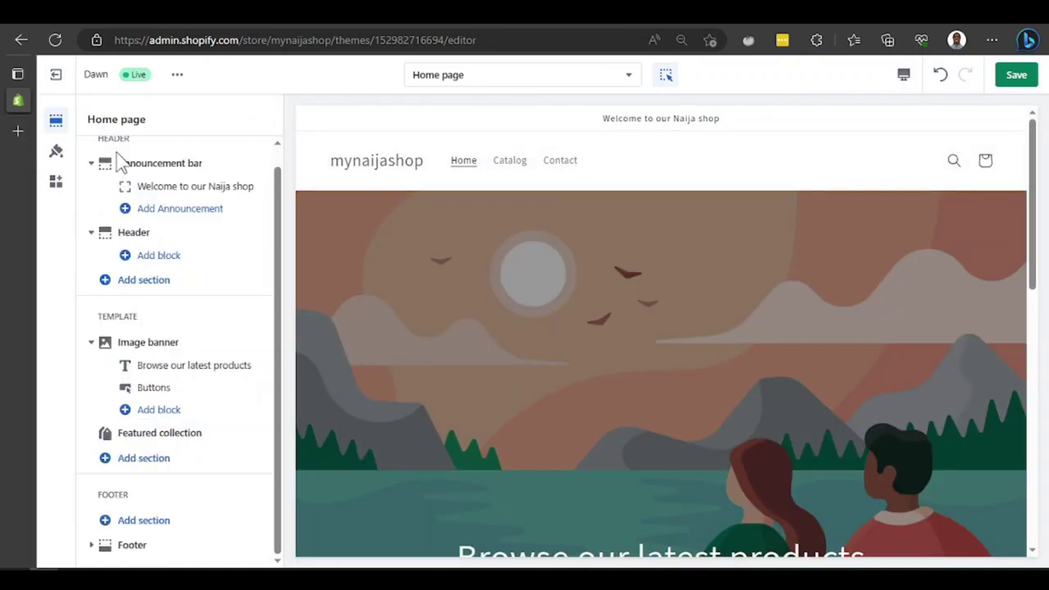
pyautogui.click(91, 163)
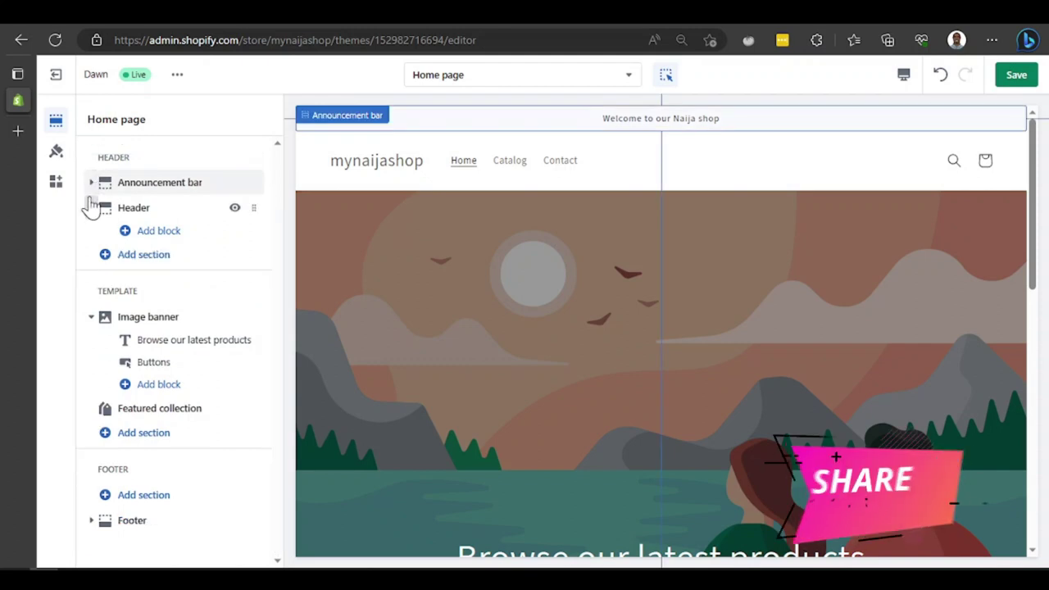
pyautogui.click(91, 207)
pyautogui.click(91, 295)
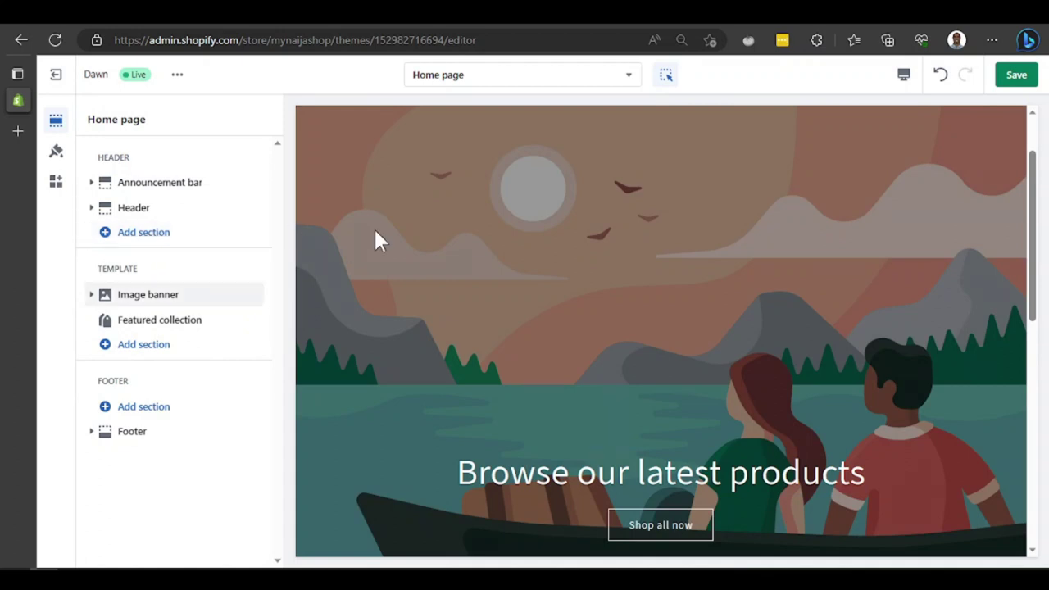
# - Check which sections can be added to the header group of the home page
pyautogui.scroll(2, 497, 257)
pyautogui.moveTo(661, 196)
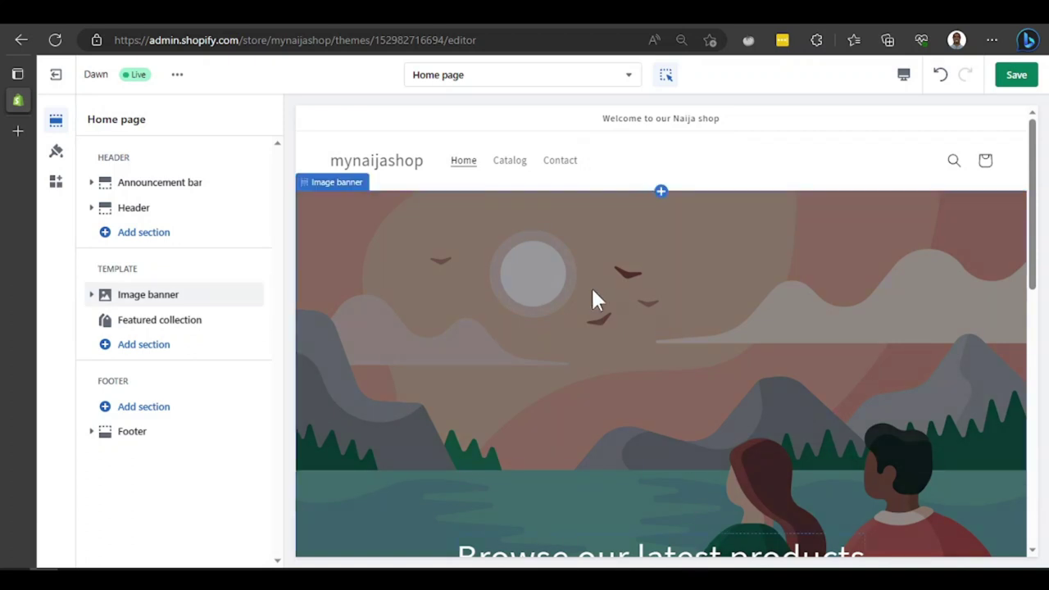
pyautogui.click(144, 236)
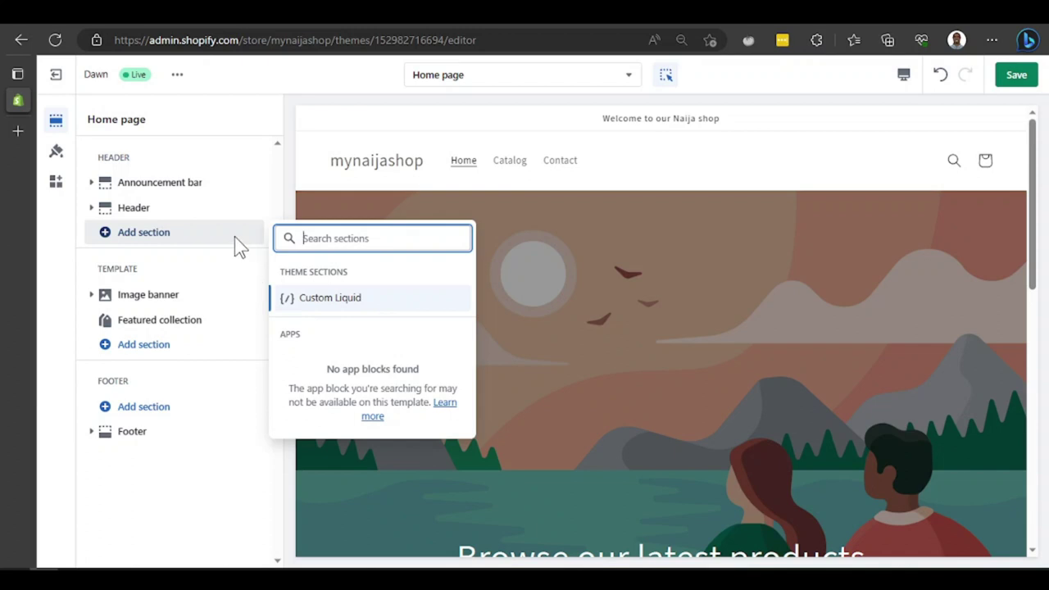
pyautogui.click(189, 245)
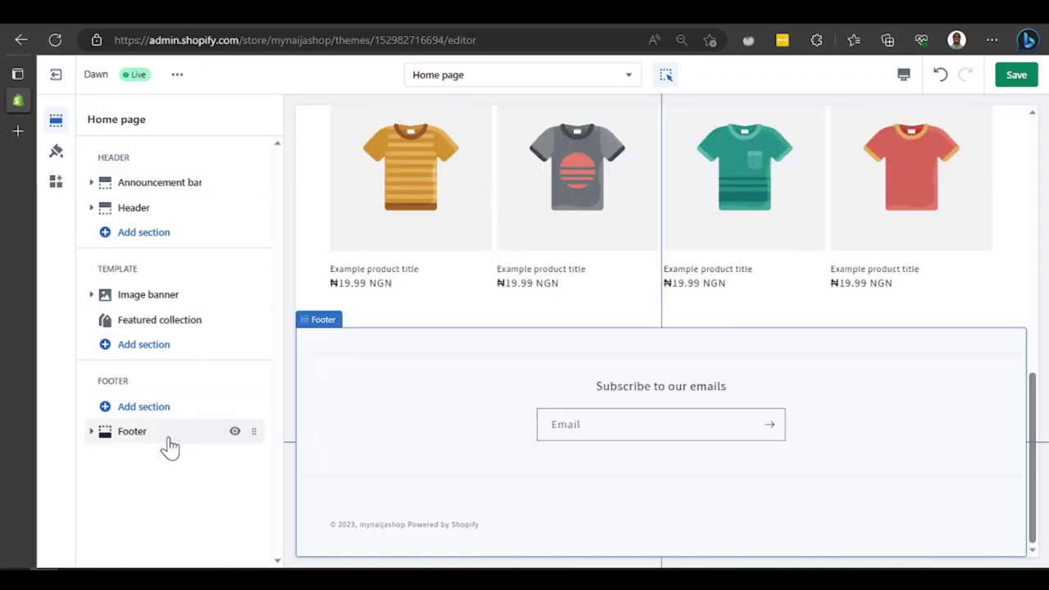
# - Make the word "emails" bold in the footer's email signup heading and return to the home page section list
pyautogui.click(170, 447)
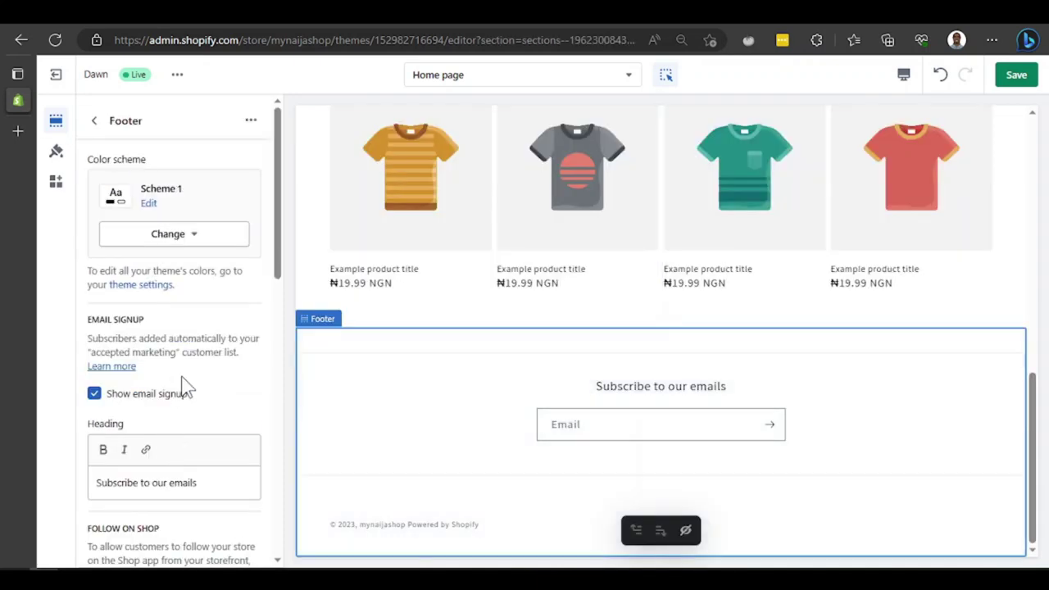
pyautogui.scroll(-1, 227, 391)
pyautogui.click(209, 320)
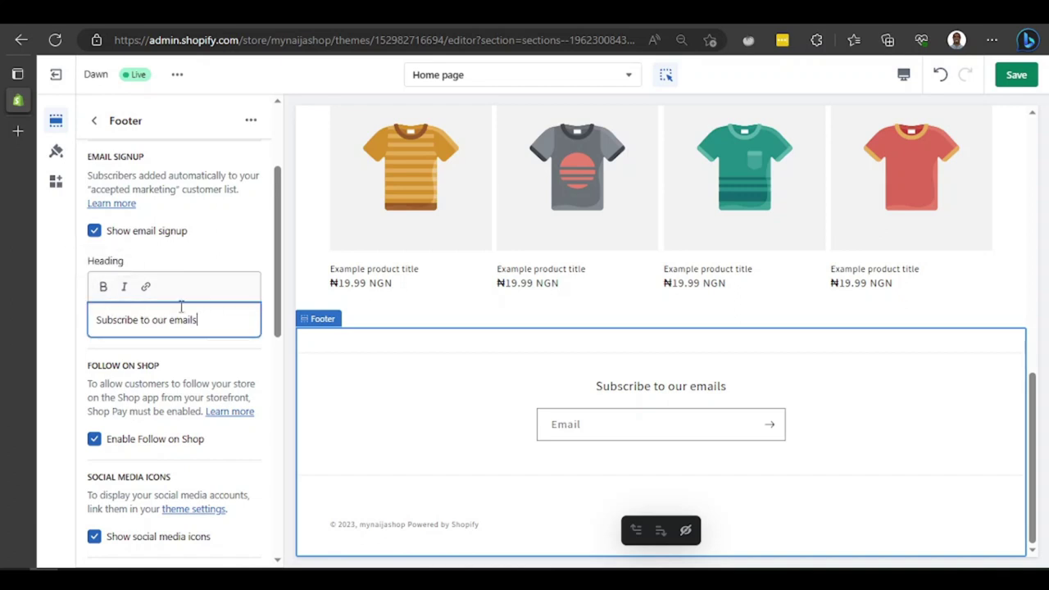
pyautogui.moveTo(199, 321); pyautogui.dragTo(184, 324)
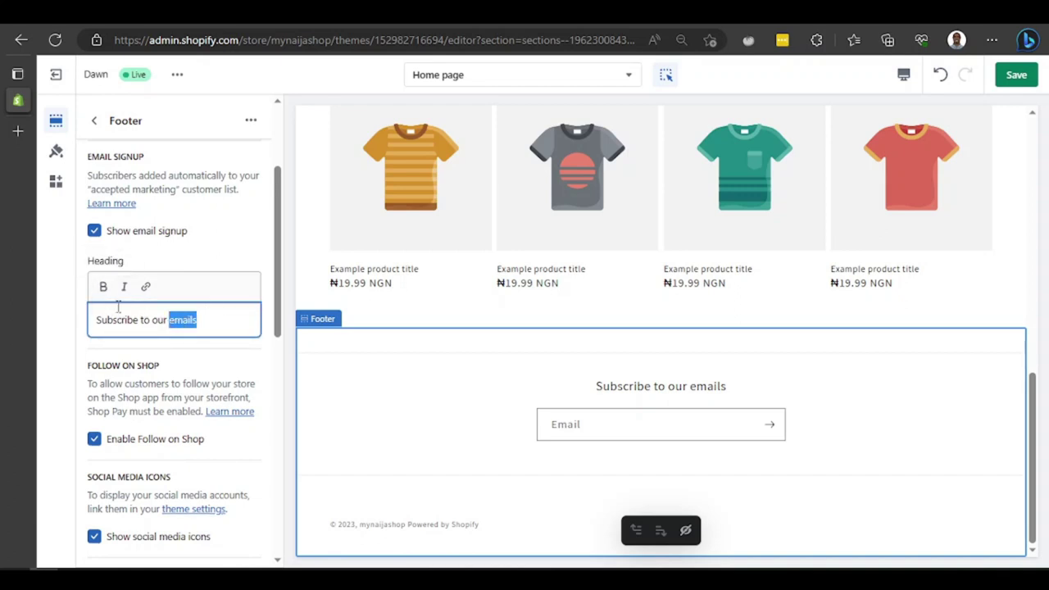
pyautogui.click(104, 286)
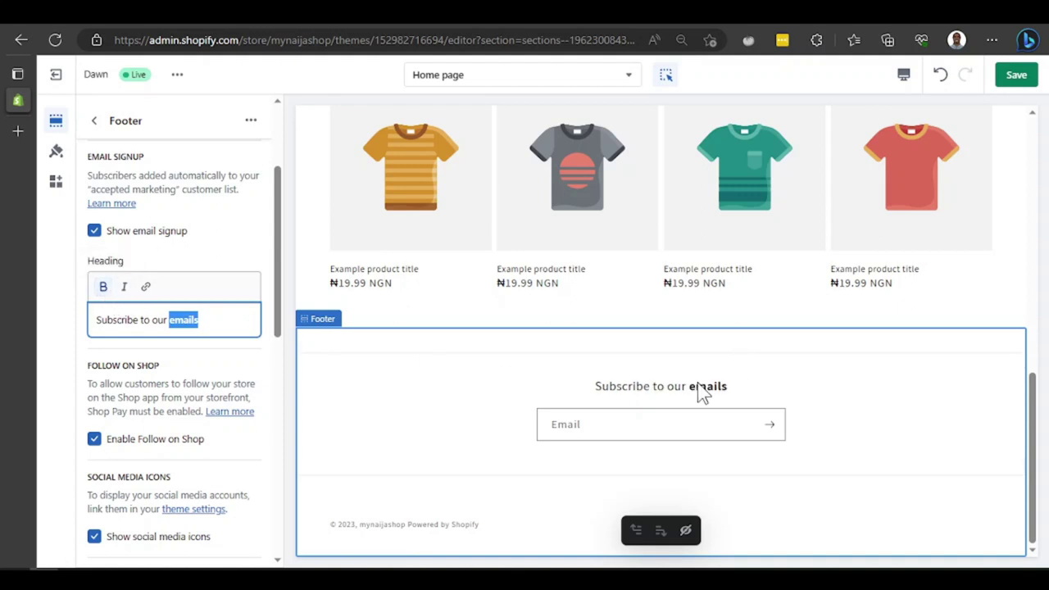
pyautogui.tripleClick(727, 397)
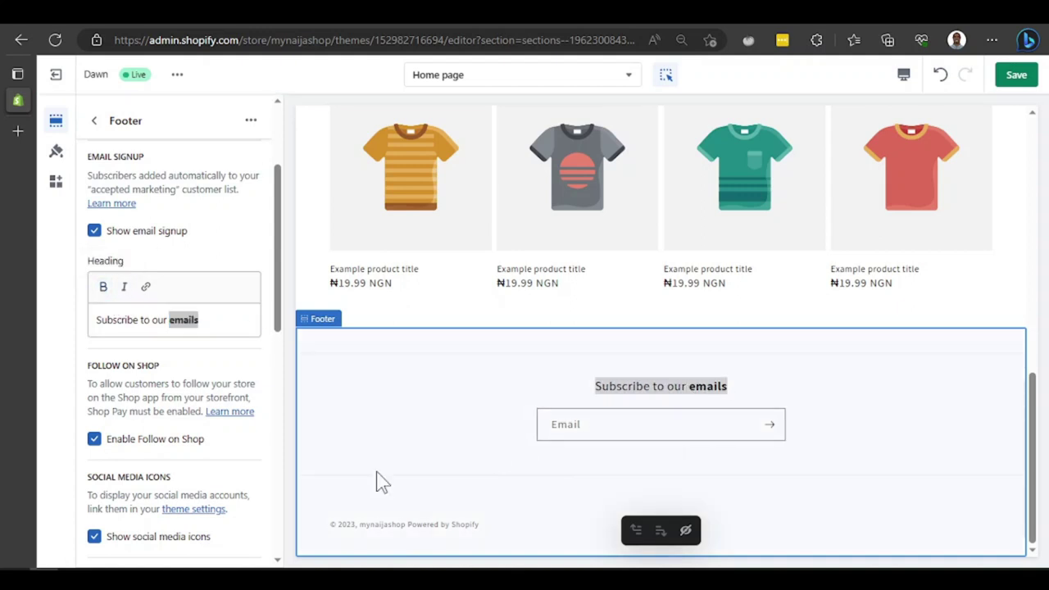
pyautogui.scroll(2, 217, 314)
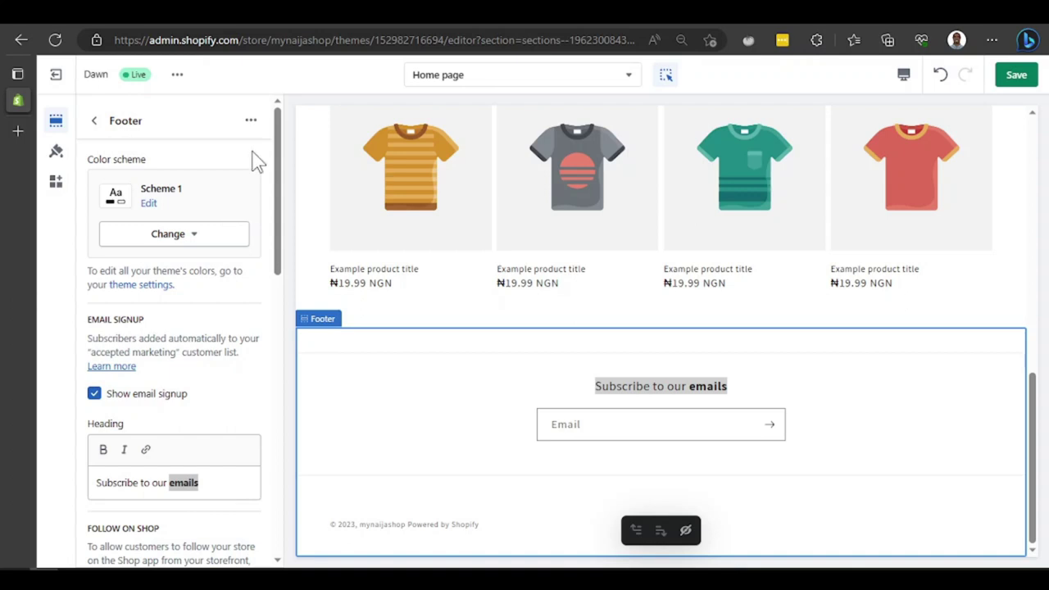
pyautogui.click(94, 121)
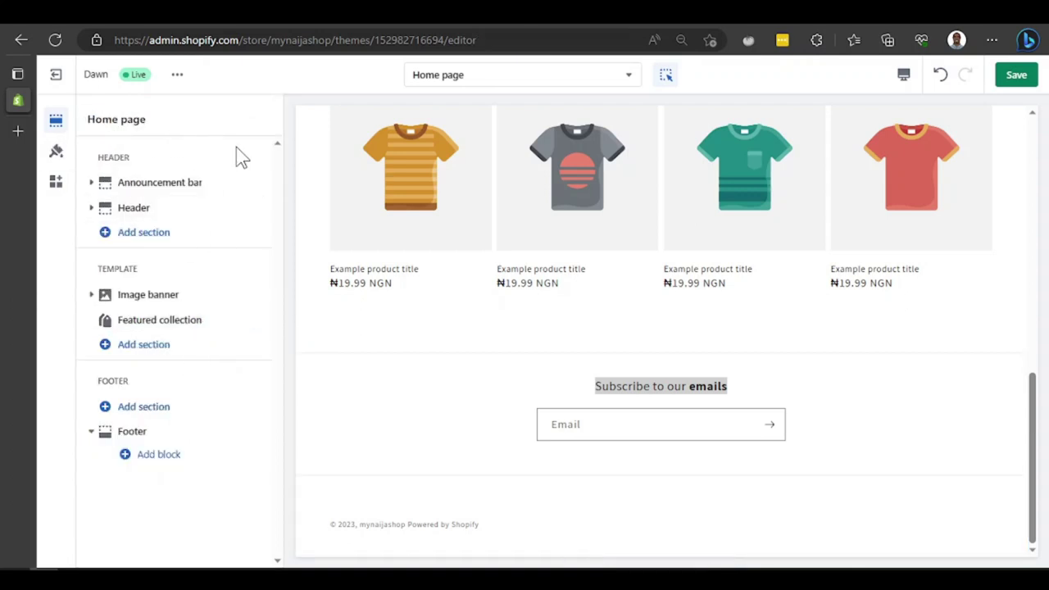
# - View the live Dawn storefront in a new browser tab
pyautogui.click(175, 76)
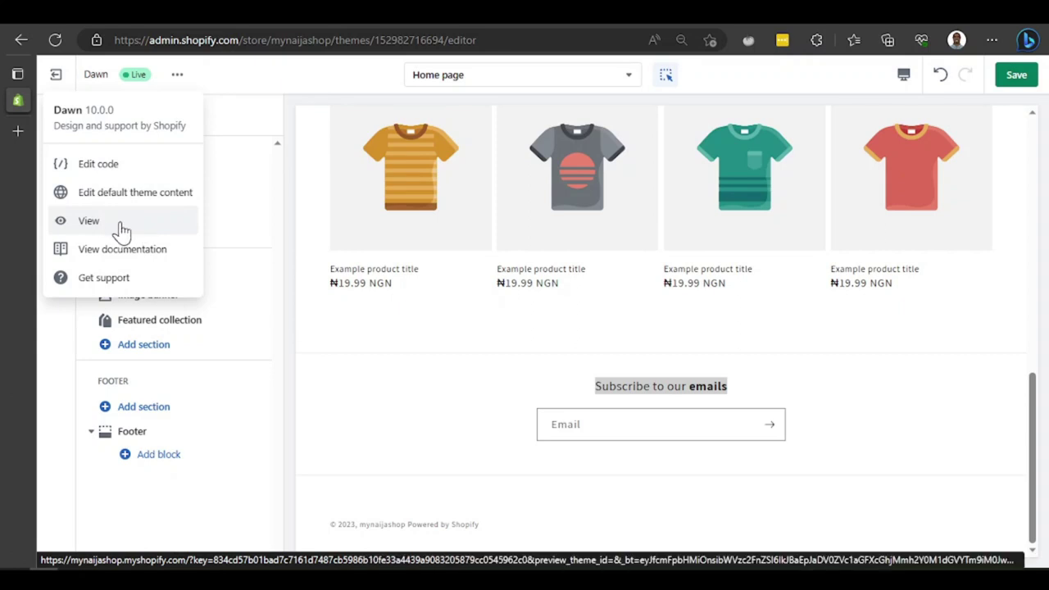
pyautogui.scroll(4, 647, 368)
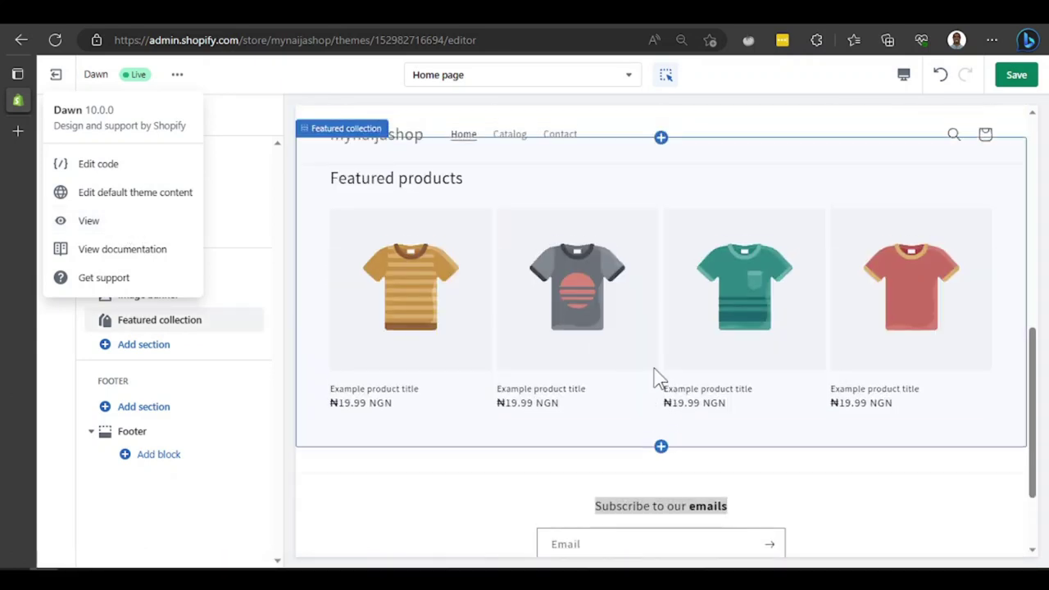
pyautogui.click(112, 220)
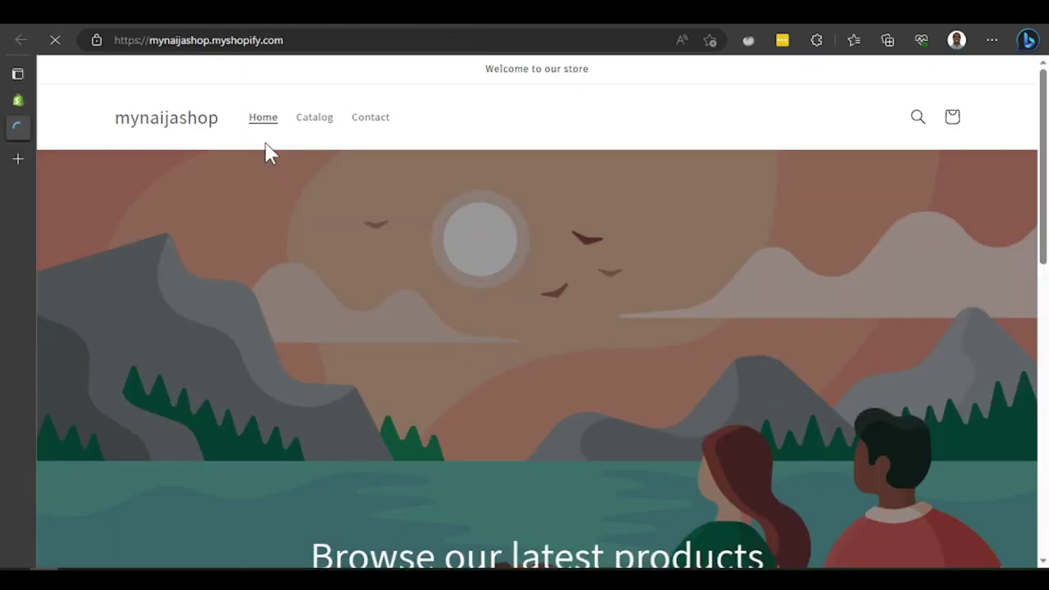
# - Examine the announcement text, banner button and email signup heading on the live storefront
pyautogui.moveTo(587, 70); pyautogui.dragTo(465, 78)
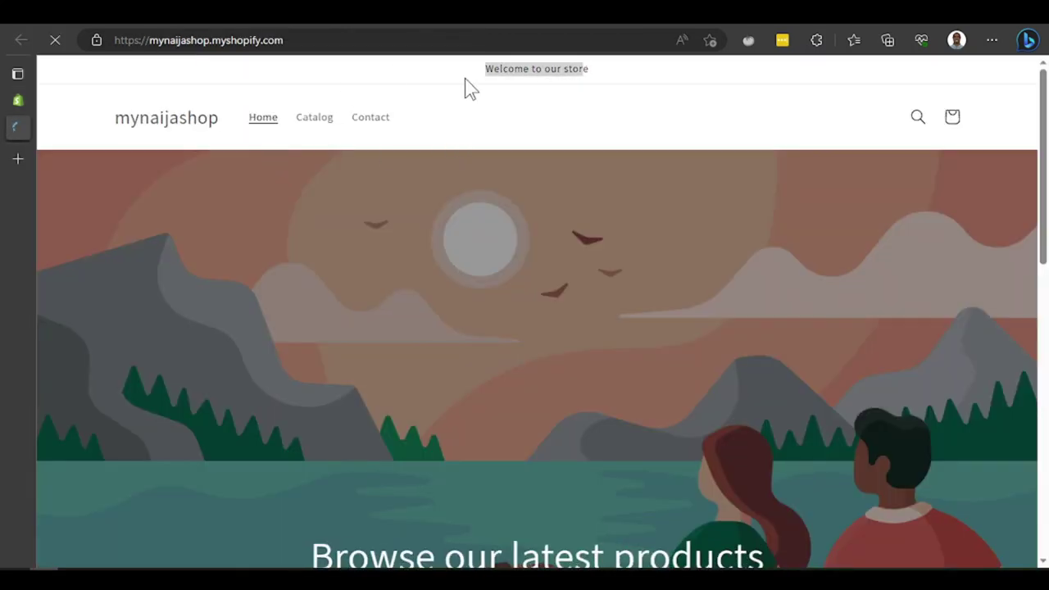
pyautogui.click(611, 85)
pyautogui.scroll(-3, 574, 101)
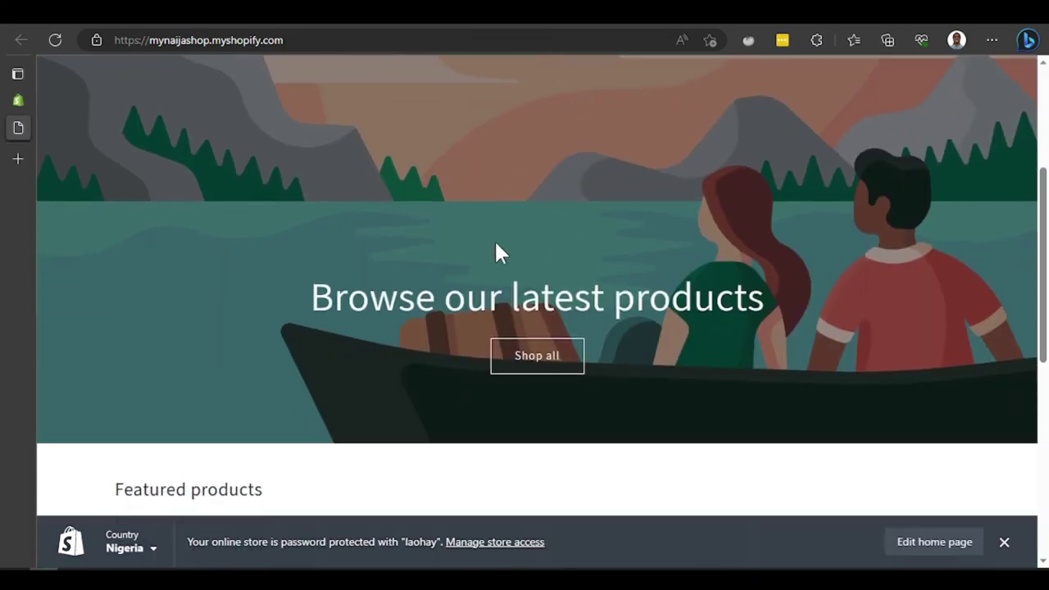
pyautogui.scroll(3, 488, 242)
pyautogui.scroll(-3, 484, 240)
pyautogui.scroll(-6, 485, 239)
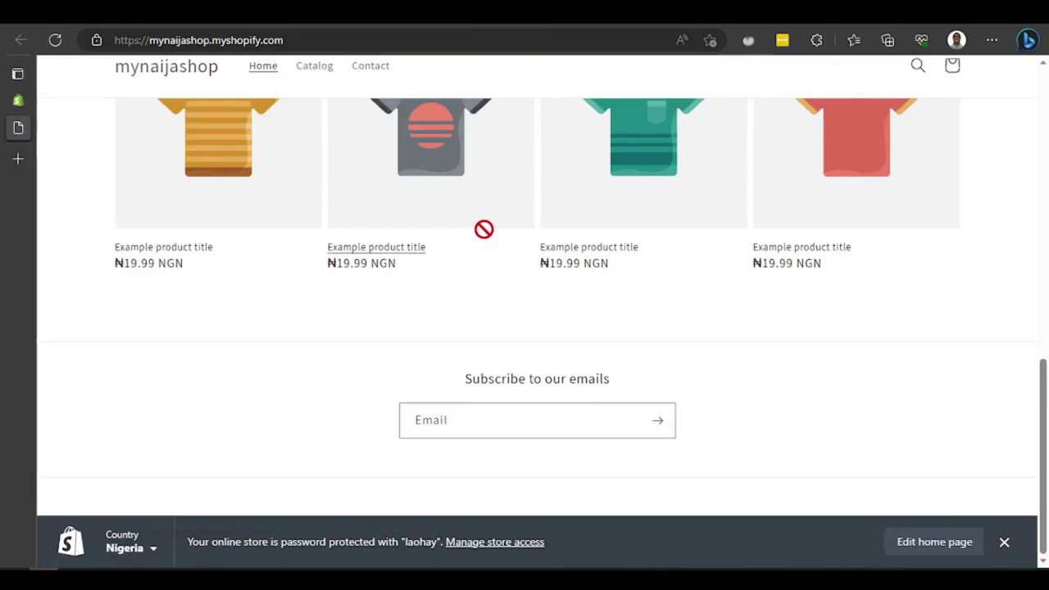
pyautogui.moveTo(585, 391); pyautogui.dragTo(631, 386)
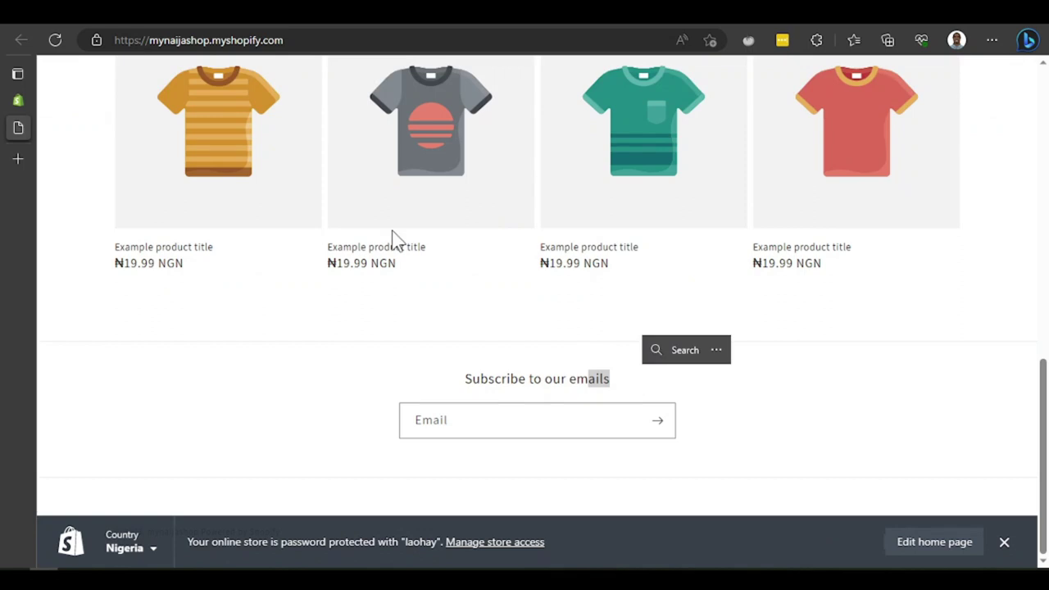
pyautogui.scroll(10, 393, 237)
# - Switch back to the theme editor, save the home page changes and look over the desktop preview
pyautogui.click(11, 99)
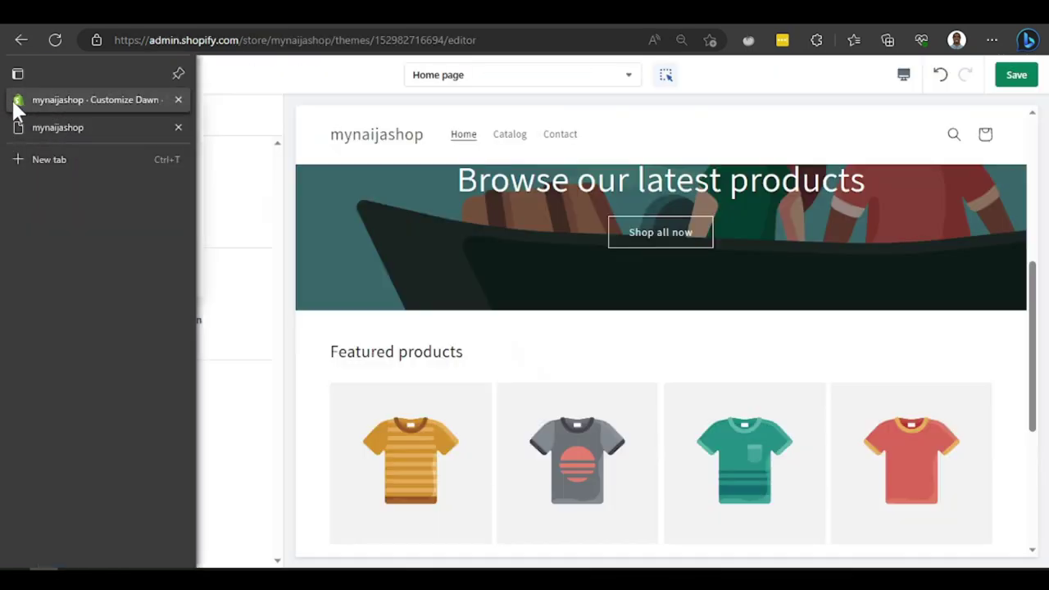
pyautogui.click(1015, 75)
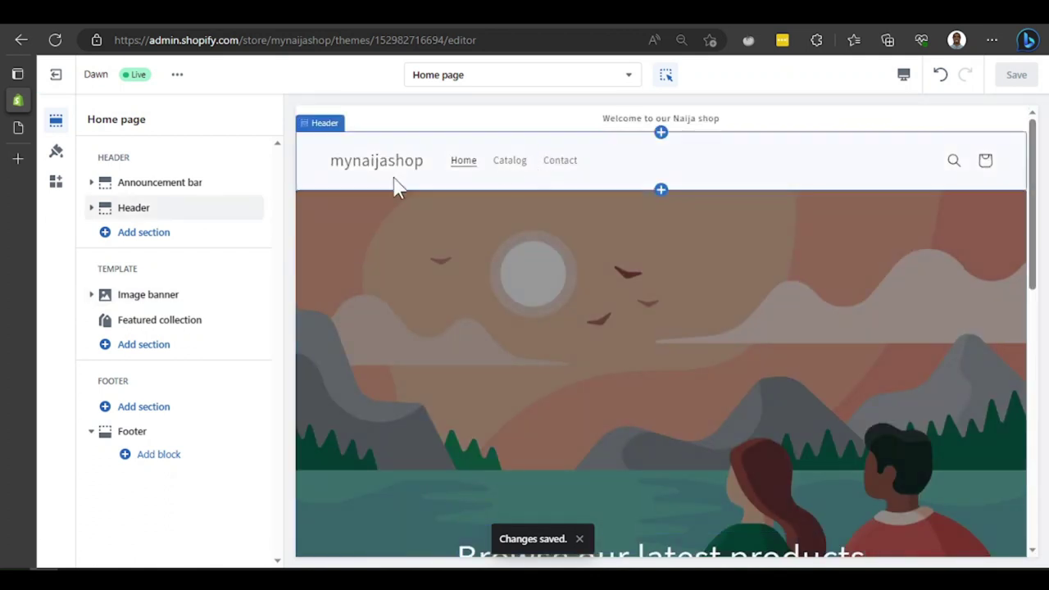
pyautogui.scroll(-3, 441, 260)
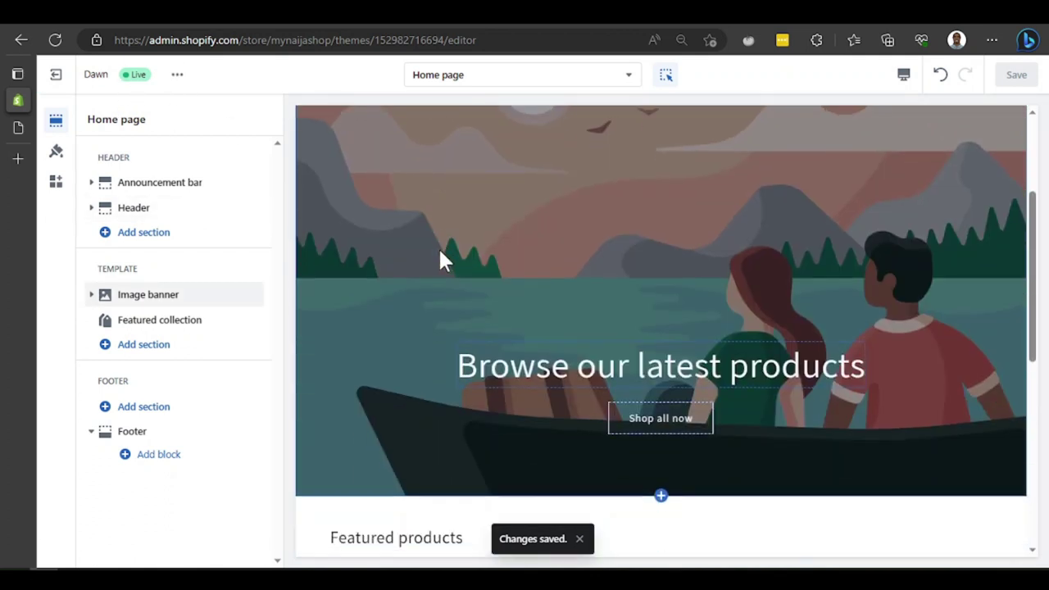
pyautogui.scroll(-5, 440, 260)
pyautogui.scroll(8, 440, 260)
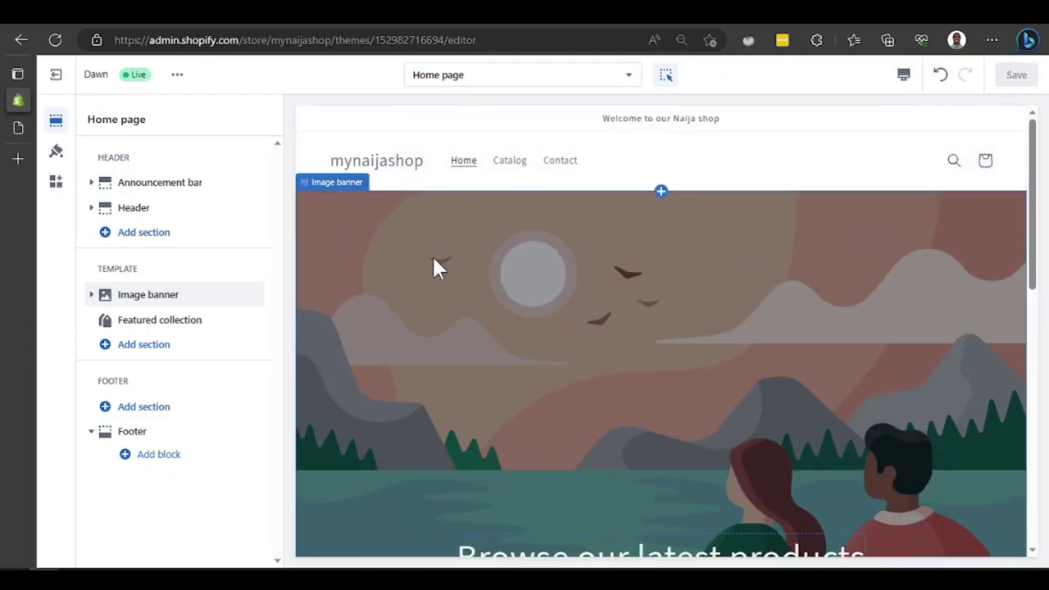
# - Open the code editor for the Dawn theme and look through its file list
pyautogui.click(178, 75)
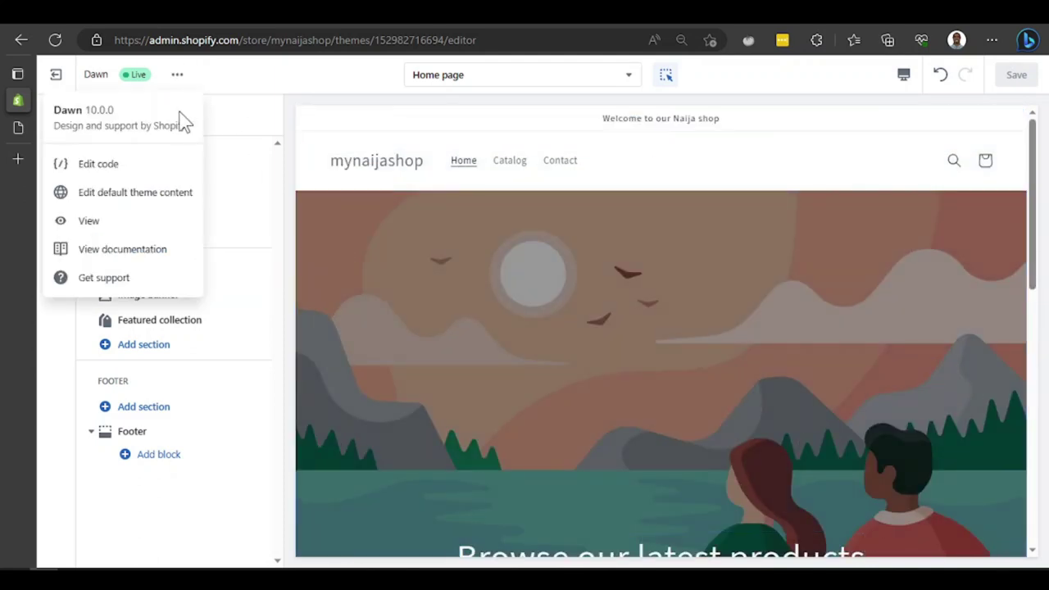
pyautogui.click(133, 178)
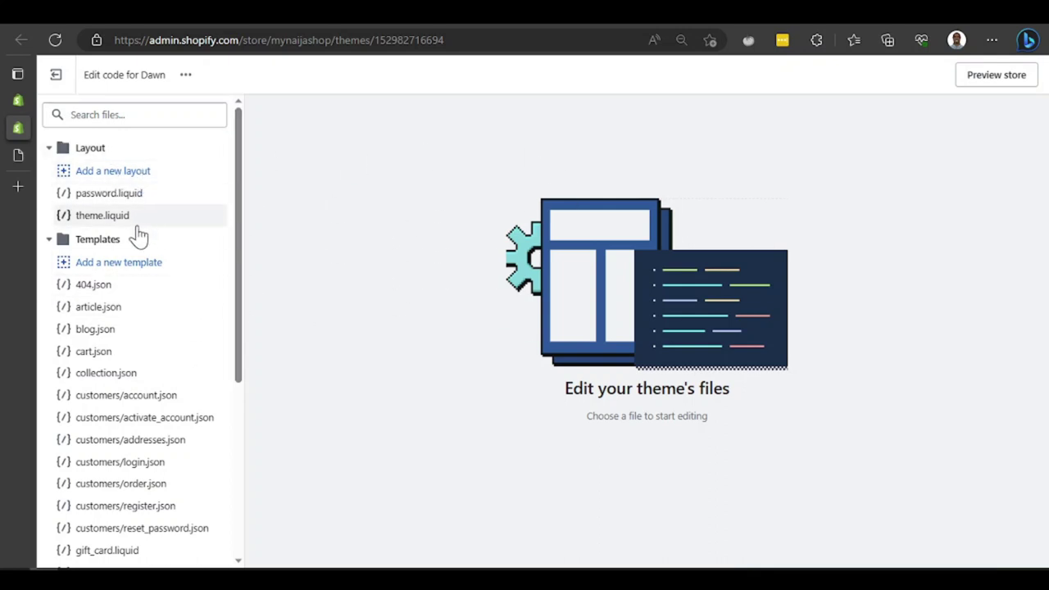
pyautogui.scroll(-3, 180, 445)
pyautogui.scroll(1, 184, 439)
pyautogui.scroll(-2, 185, 439)
pyautogui.scroll(4, 131, 241)
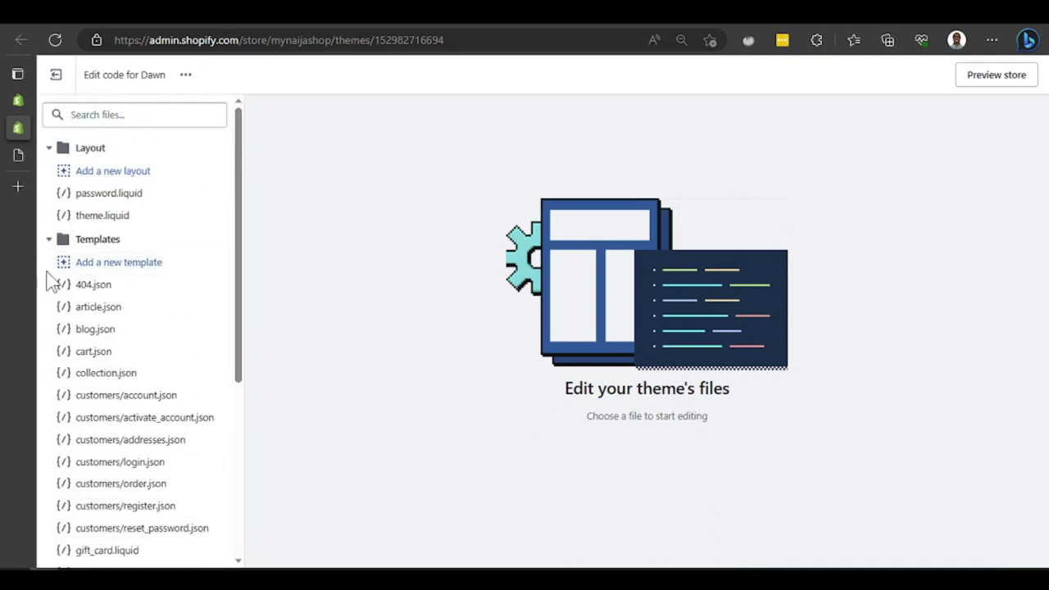
# - Collapse the Templates and Layout folders in the theme's file list and expand Layout again
pyautogui.click(49, 238)
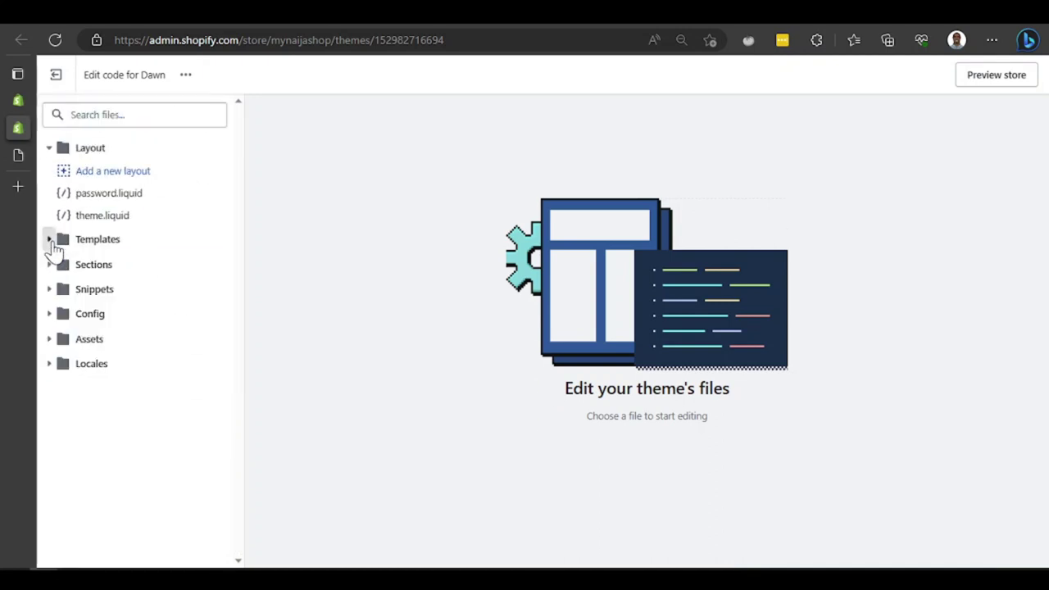
pyautogui.click(50, 149)
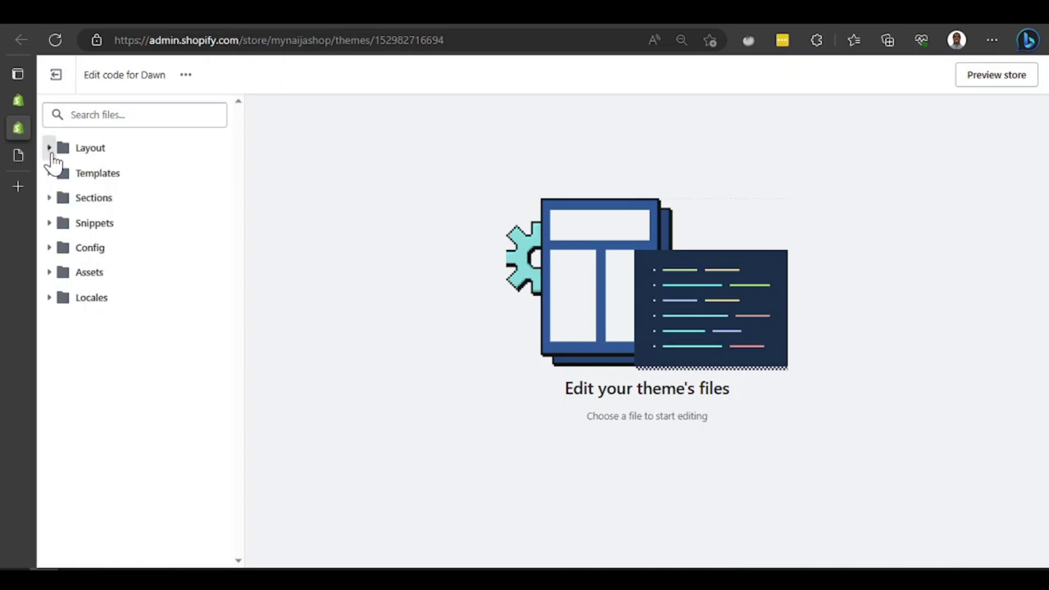
pyautogui.click(49, 147)
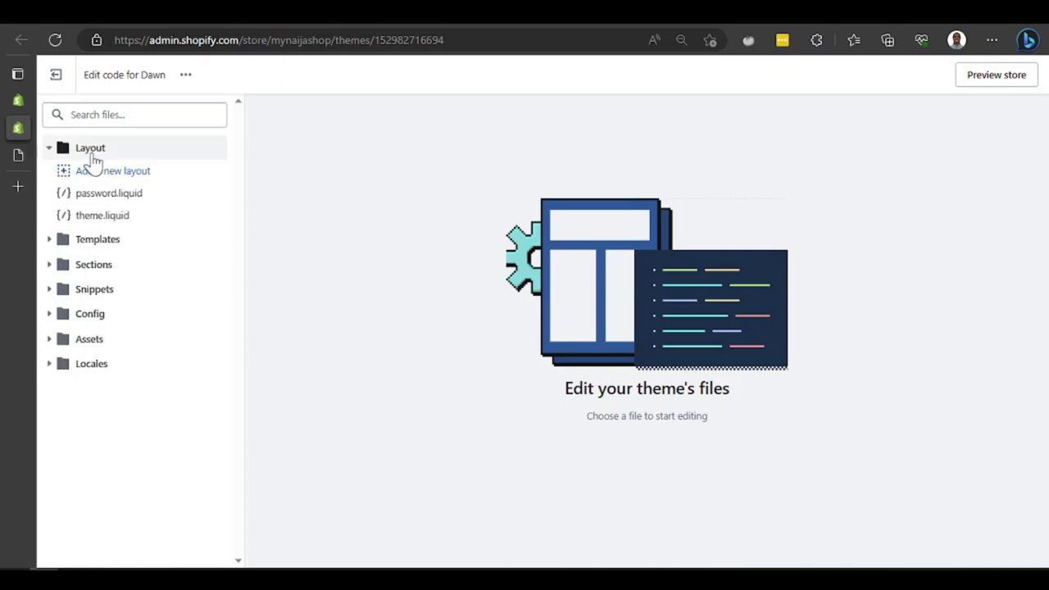
# - Open theme.liquid from the Layout folder and look over its code
pyautogui.click(167, 226)
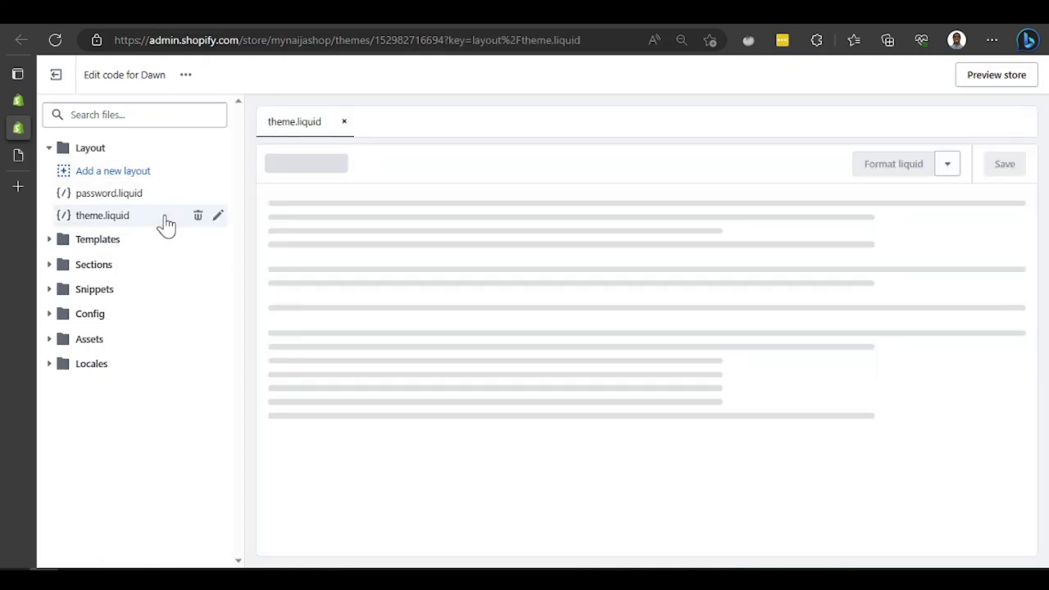
pyautogui.scroll(-3, 406, 232)
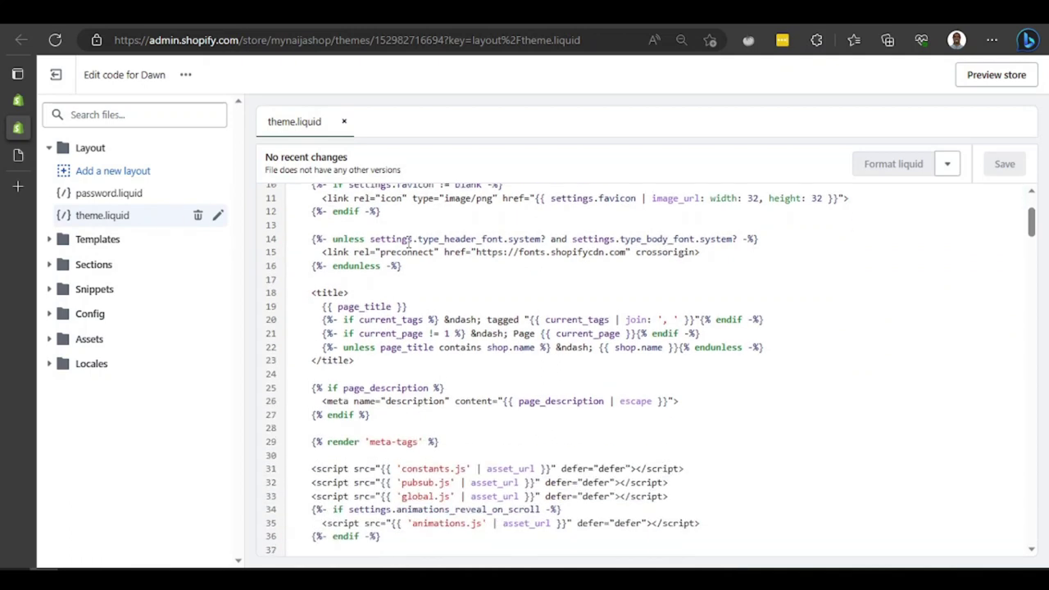
pyautogui.scroll(3, 497, 261)
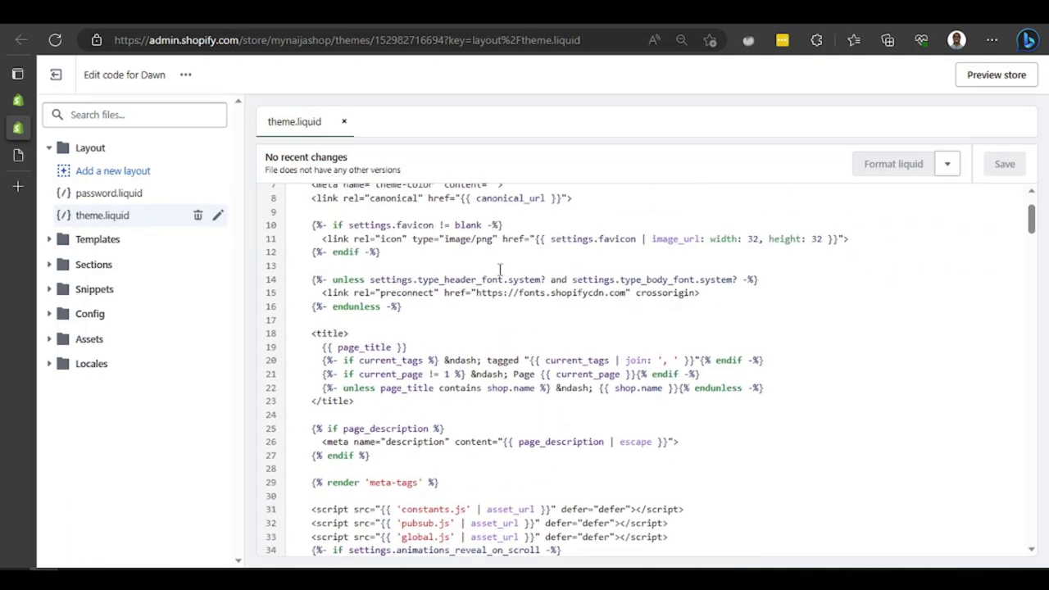
# - Examine the head section of theme.liquid, including the favicon condition, and collapse the Layout folder
pyautogui.scroll(2, 509, 272)
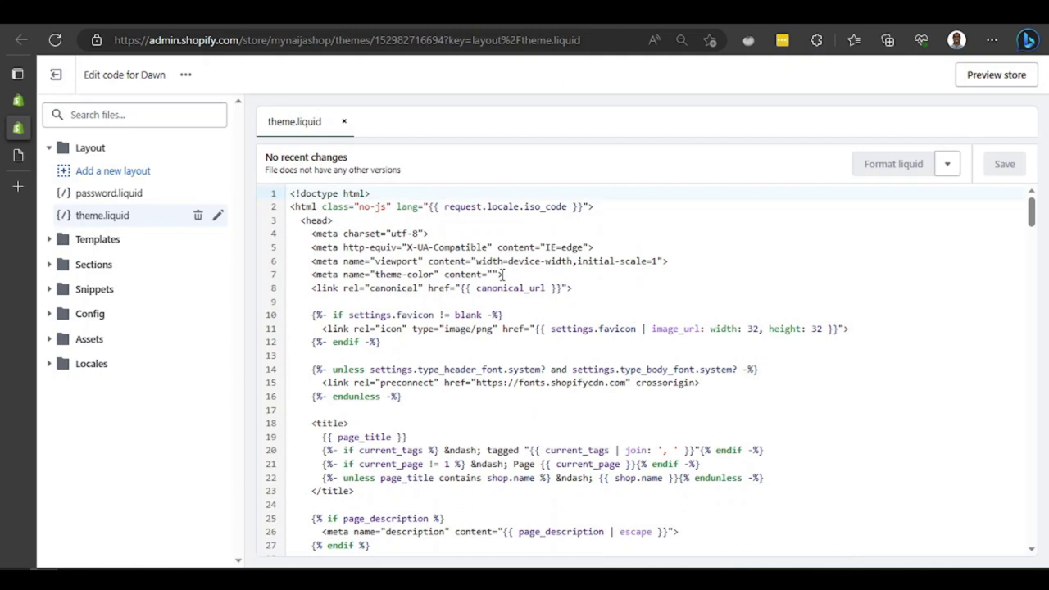
pyautogui.scroll(-3, 503, 275)
pyautogui.moveTo(401, 227); pyautogui.dragTo(296, 230)
pyautogui.scroll(3, 292, 306)
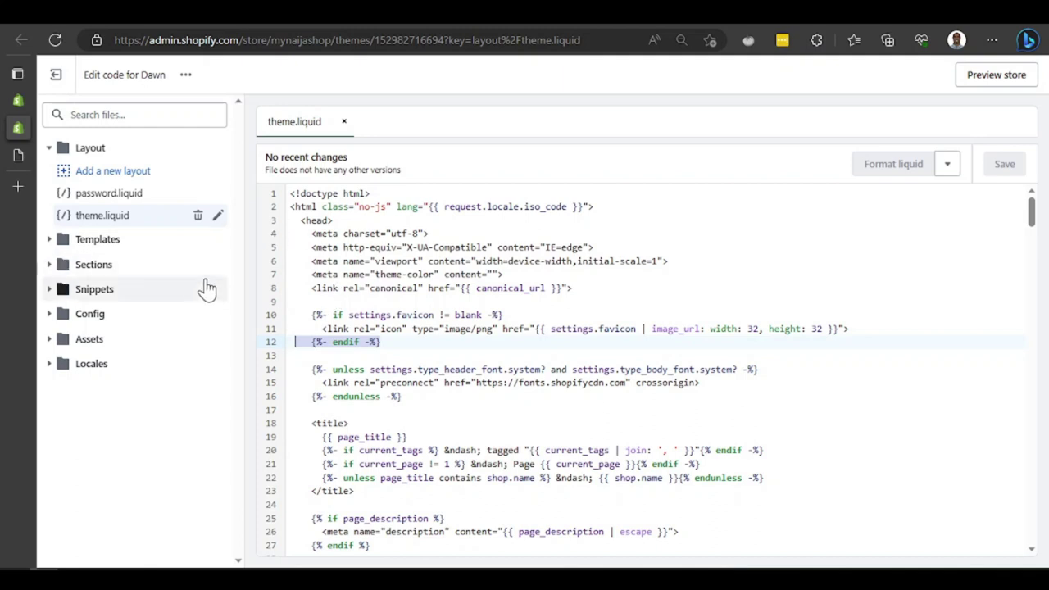
pyautogui.click(127, 155)
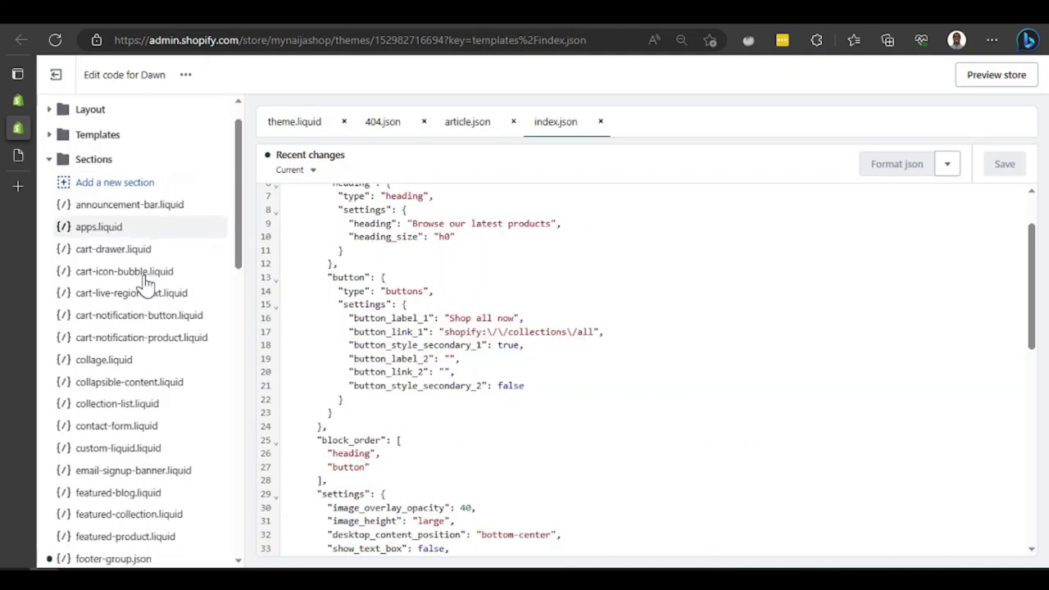
# - Look through the files in the Sections folder and open announcement-bar.liquid
pyautogui.scroll(-3, 145, 281)
pyautogui.scroll(3, 156, 206)
pyautogui.scroll(-3, 158, 207)
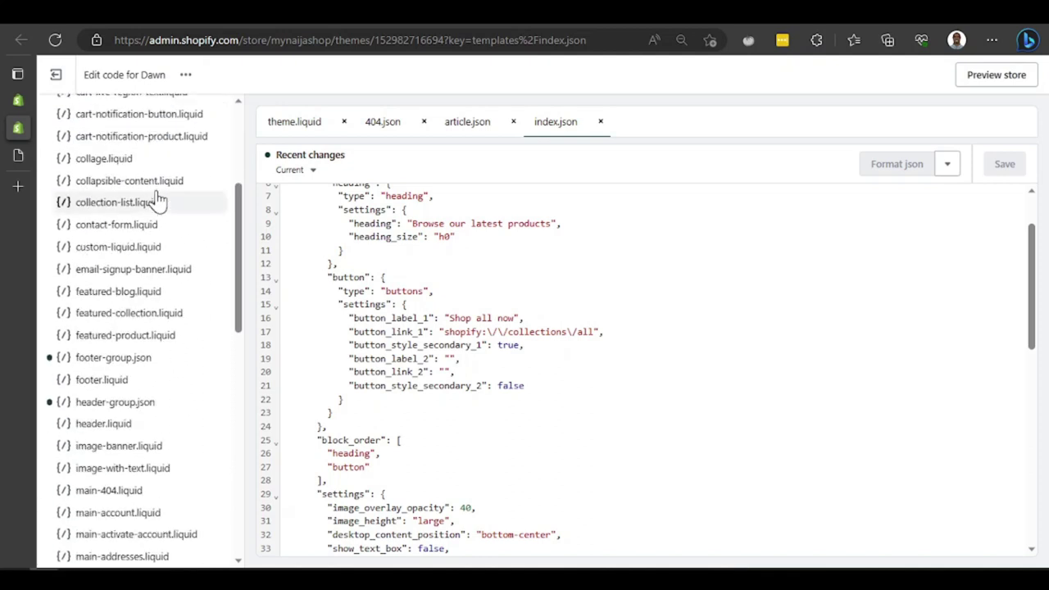
pyautogui.scroll(2, 159, 169)
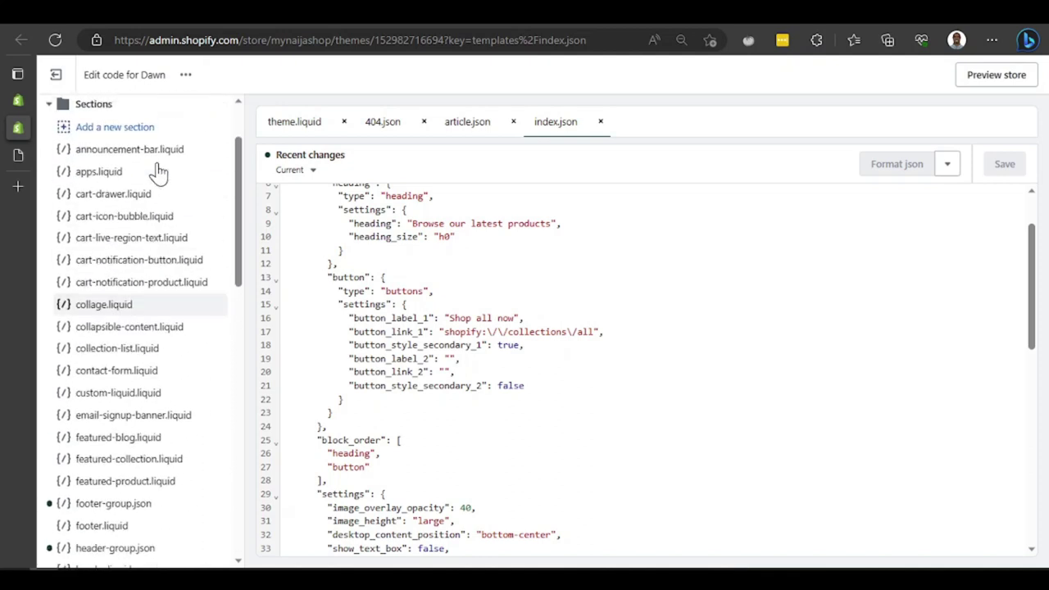
pyautogui.scroll(1, 146, 197)
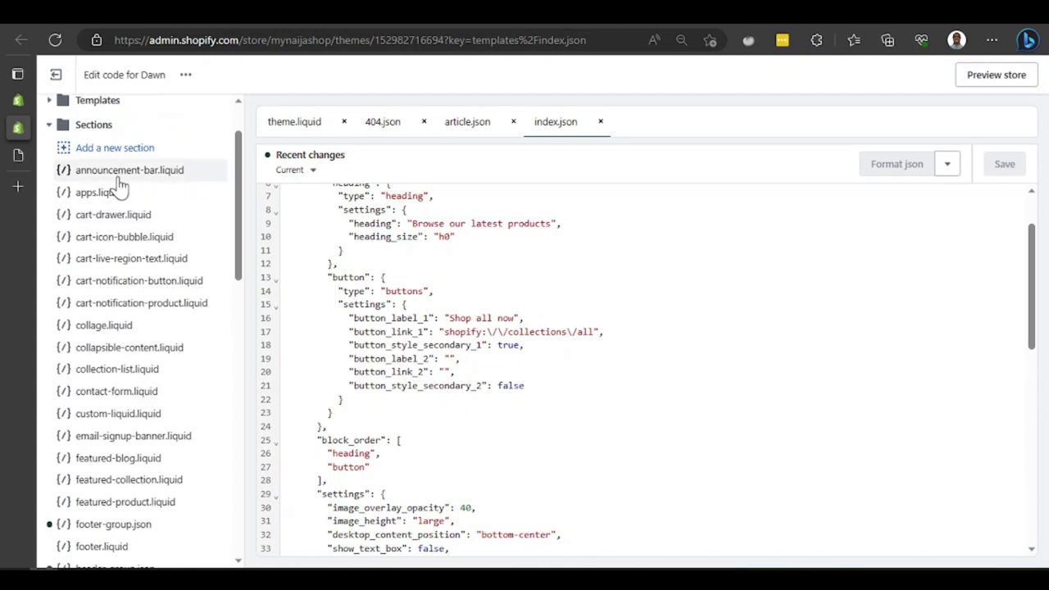
pyautogui.click(118, 174)
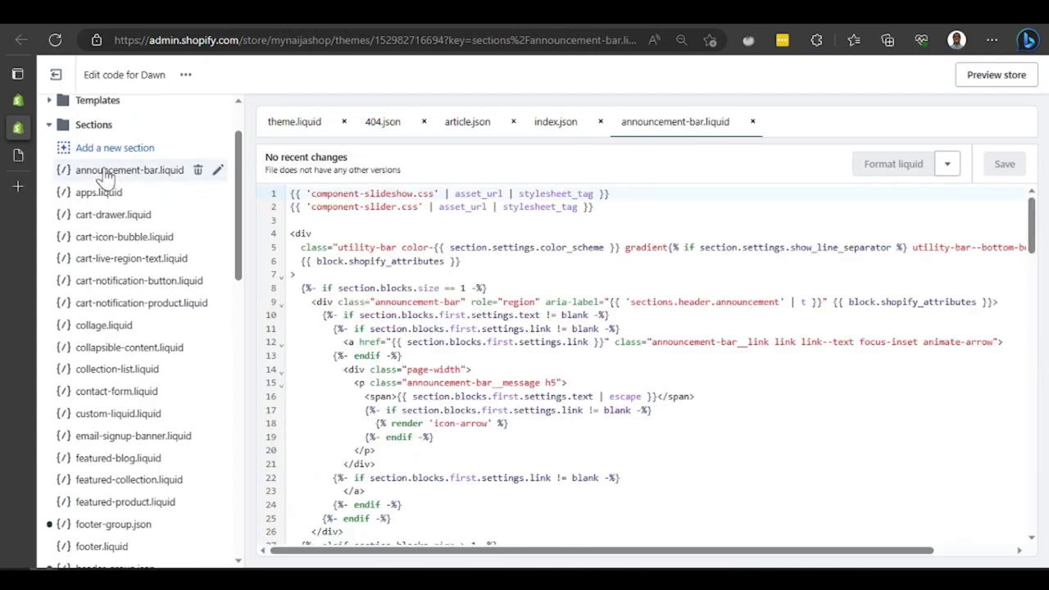
# - Read through the announcement-bar.liquid code from the stylesheet references down to the schema's announcement block settings
pyautogui.moveTo(642, 208); pyautogui.dragTo(270, 213)
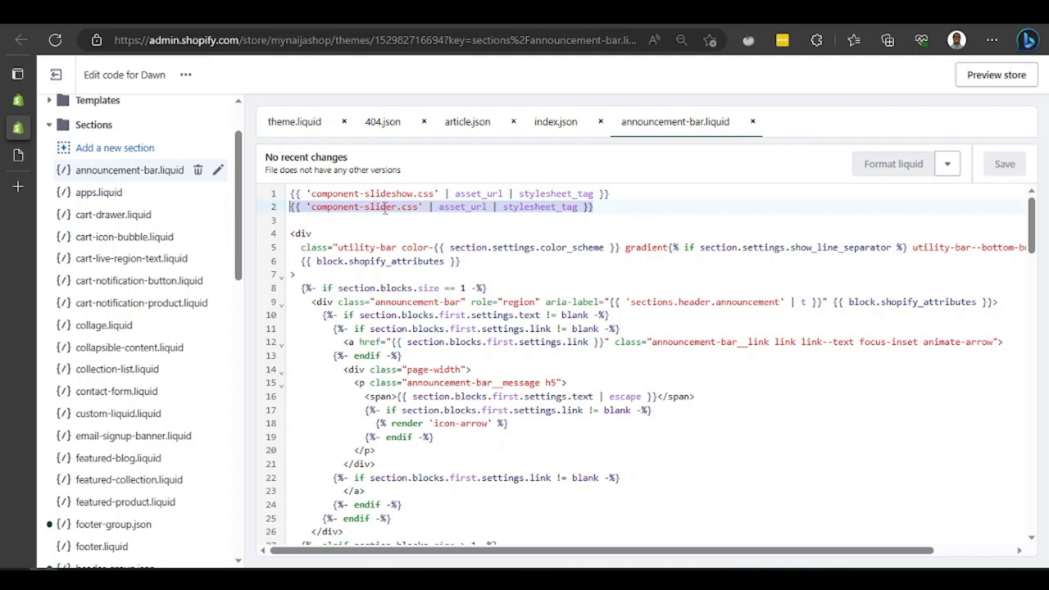
pyautogui.scroll(-5, 383, 210)
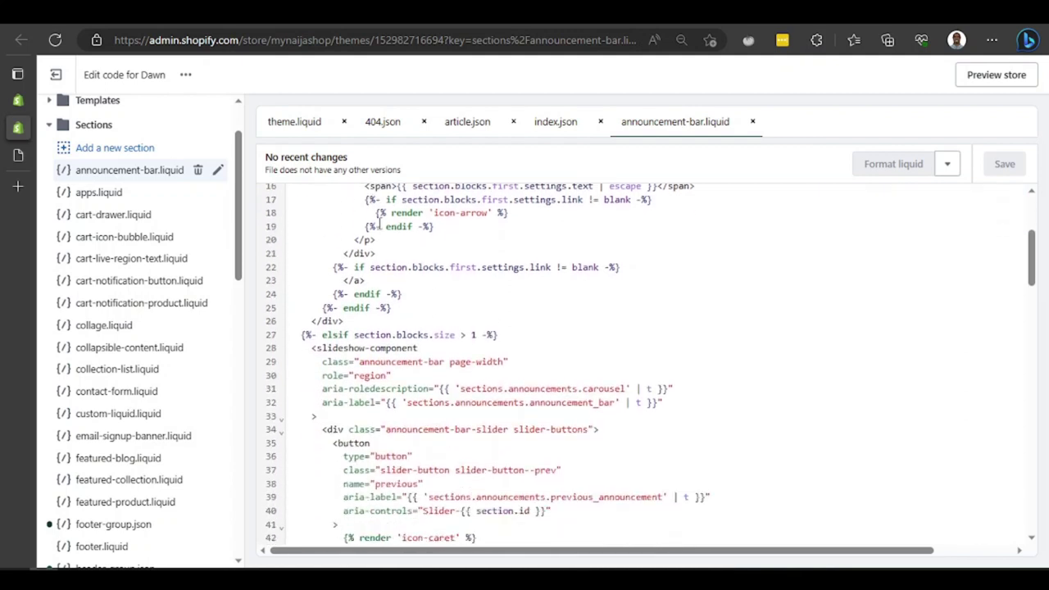
pyautogui.scroll(-5, 380, 223)
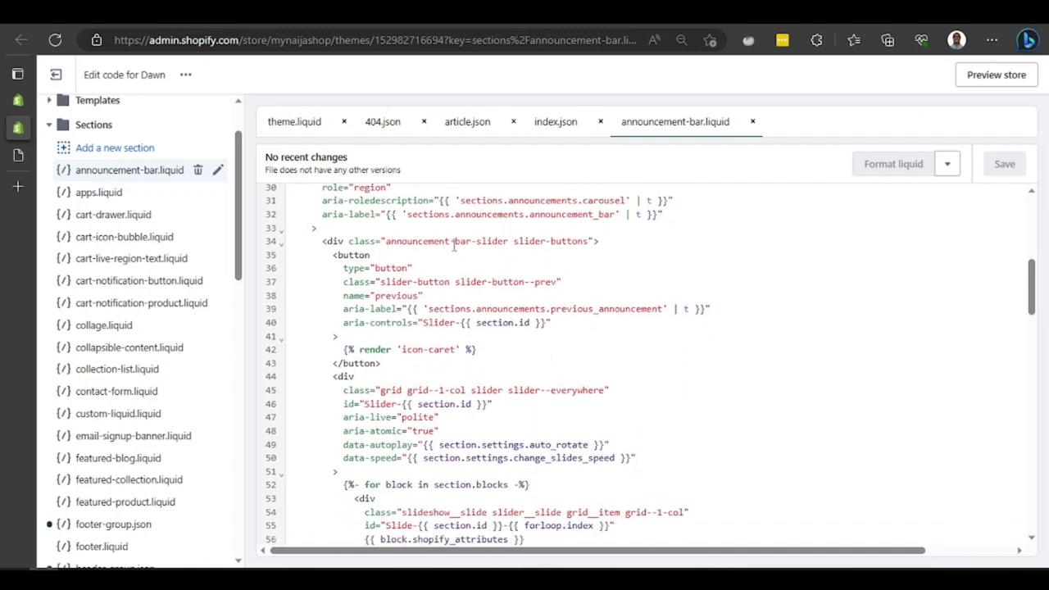
pyautogui.scroll(-5, 453, 246)
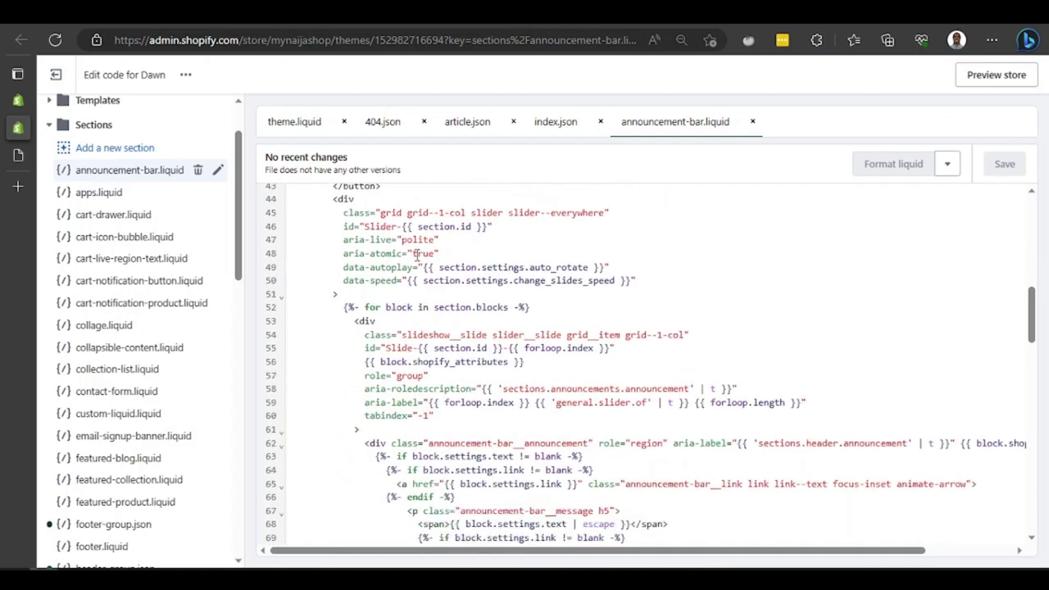
pyautogui.scroll(-7, 500, 247)
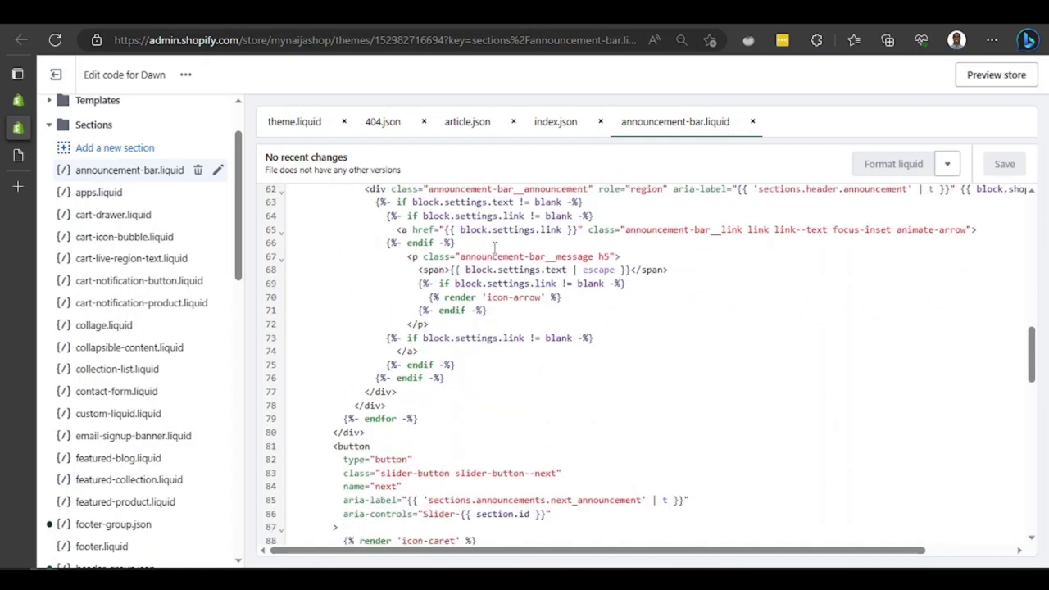
pyautogui.scroll(-1, 495, 249)
pyautogui.scroll(-20, 499, 246)
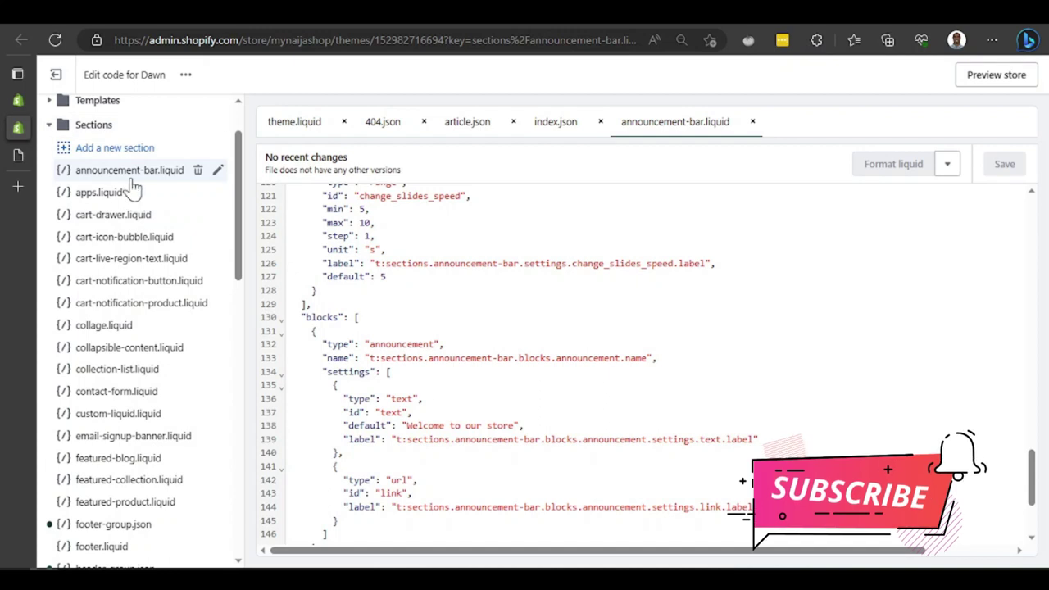
# - Expand the Snippets folder below the section files, open buy-buttons.liquid and collapse the folder again
pyautogui.scroll(-4, 134, 189)
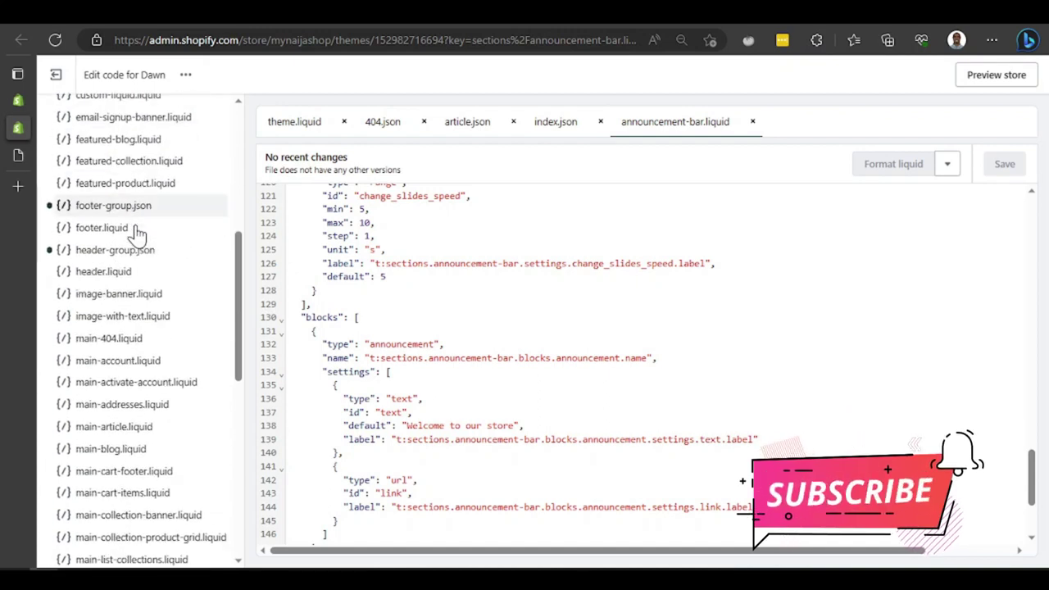
pyautogui.scroll(-6, 136, 234)
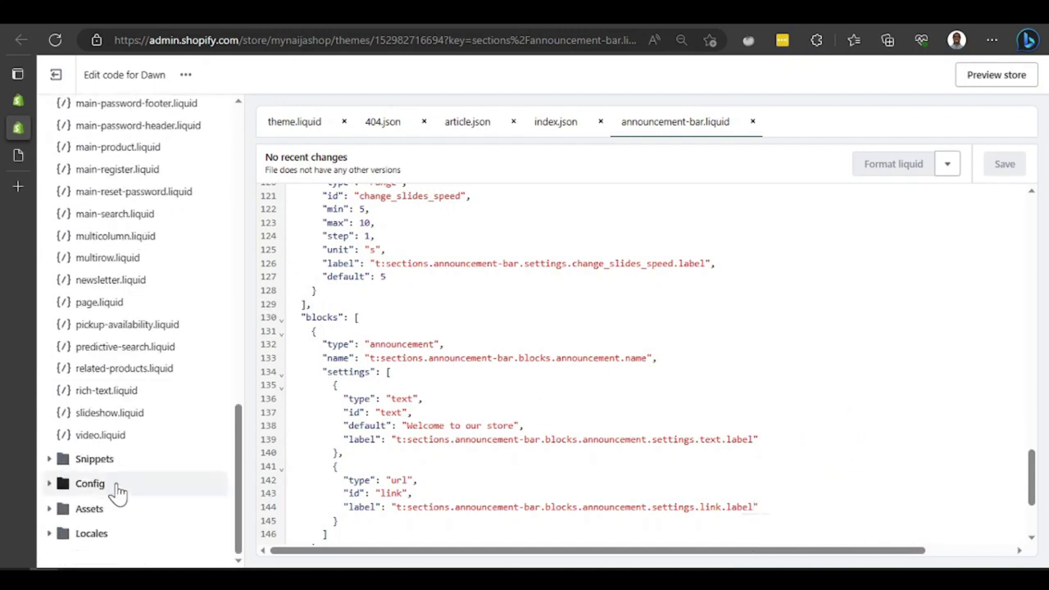
pyautogui.click(121, 460)
pyautogui.click(123, 522)
pyautogui.click(106, 466)
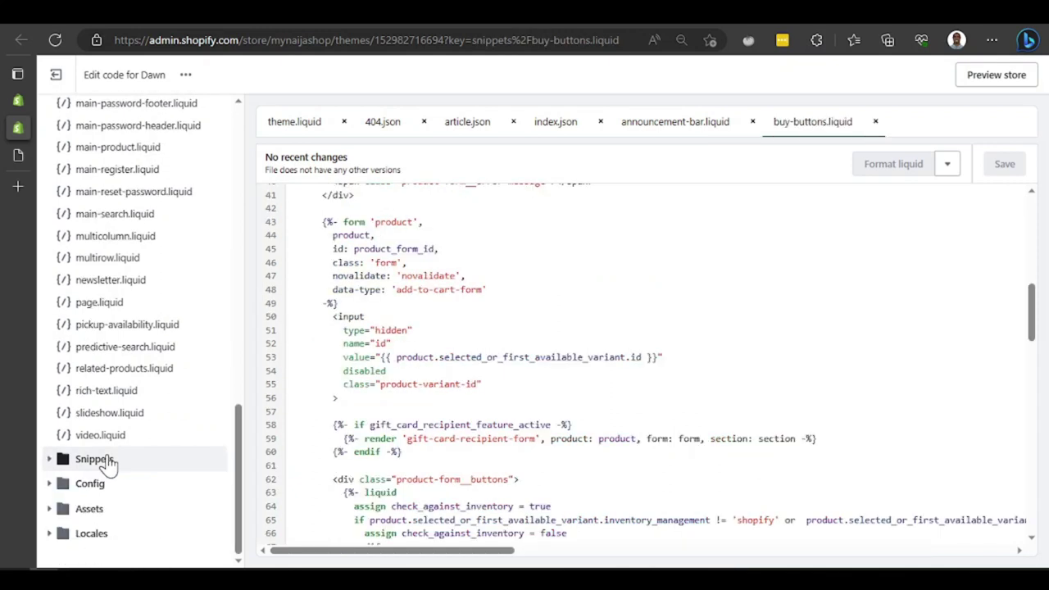
# - Collapse the Sections folder, then expand Config and briefly look inside the Assets folder
pyautogui.scroll(10, 164, 246)
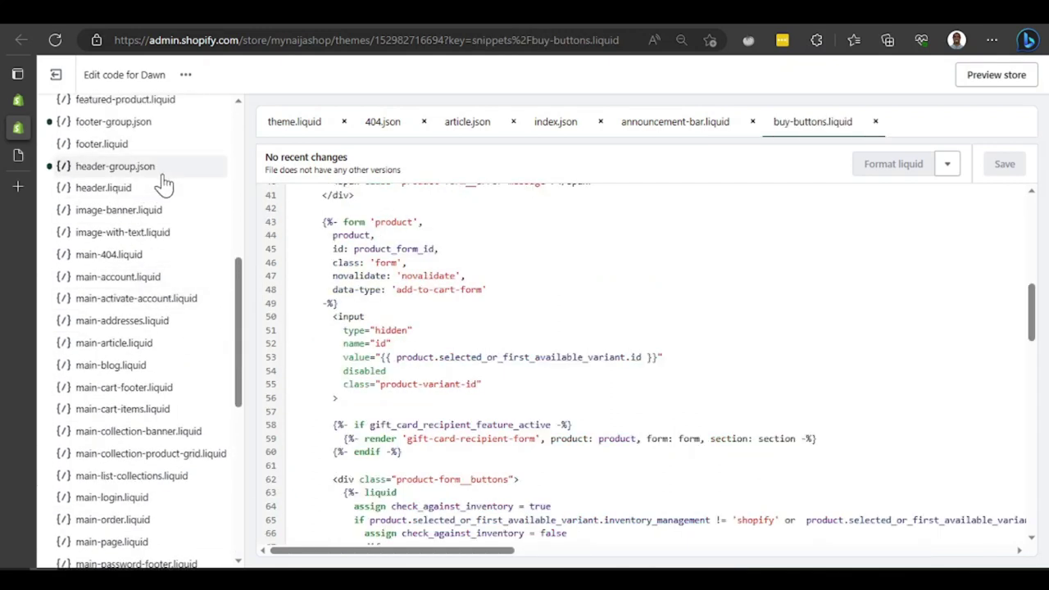
pyautogui.click(99, 198)
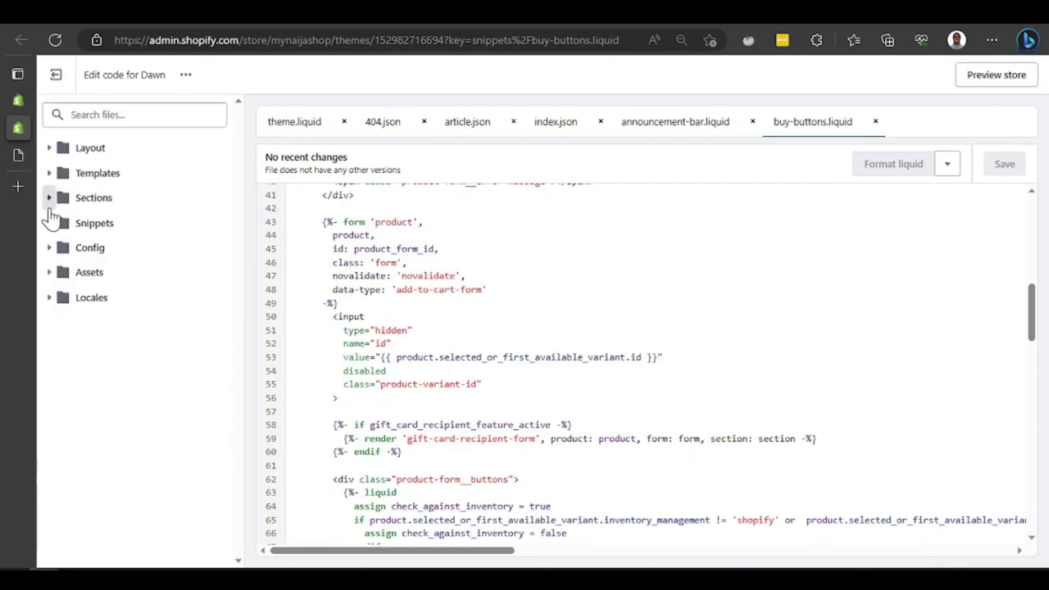
pyautogui.click(49, 248)
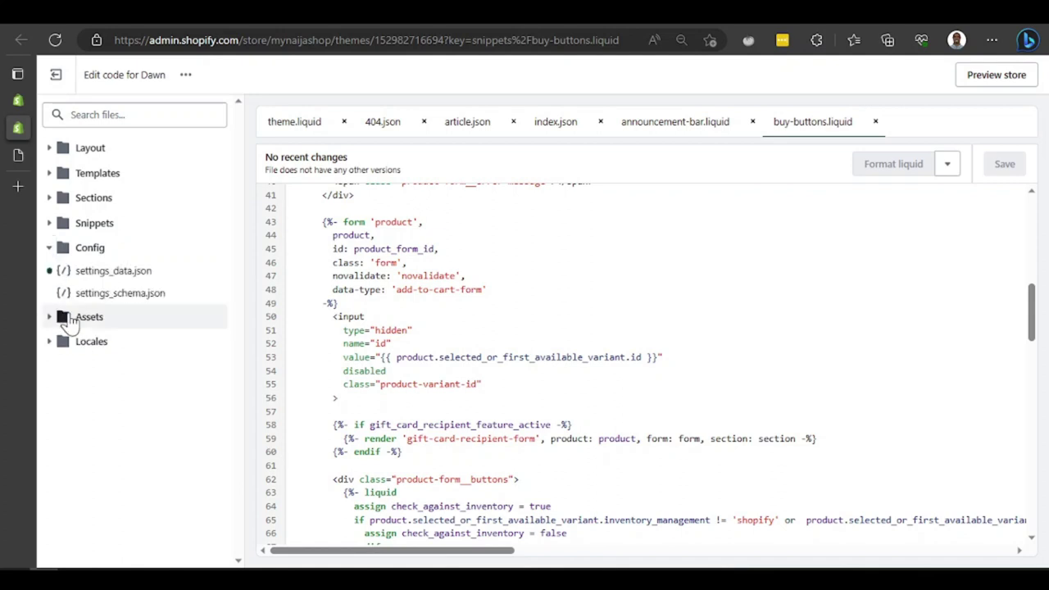
pyautogui.click(129, 326)
pyautogui.click(141, 319)
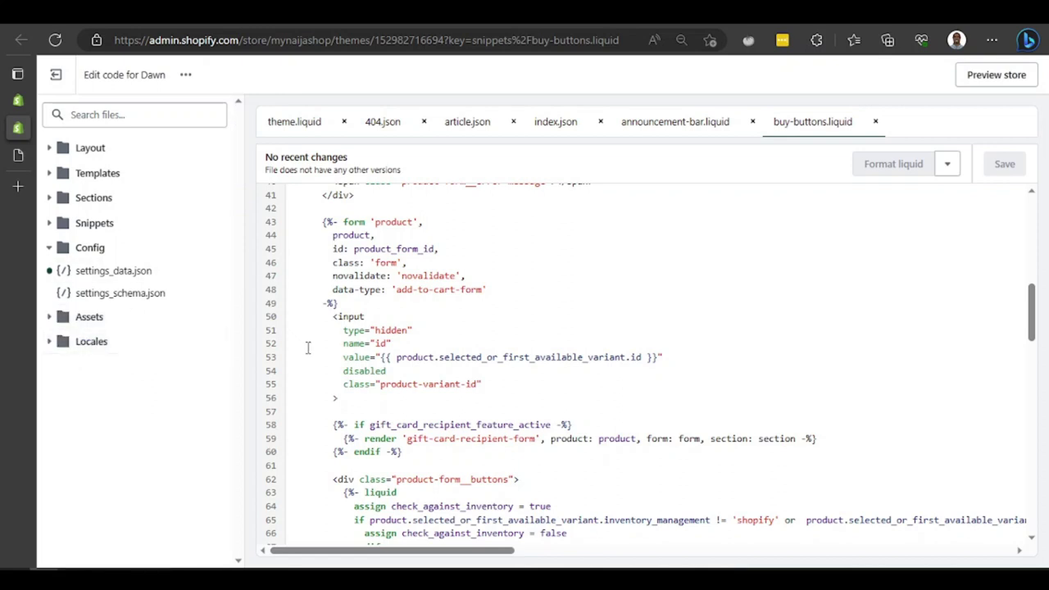
# - Close all open theme files and exit the code editor to the Themes page
pyautogui.click(344, 123)
pyautogui.click(337, 123)
pyautogui.click(337, 123)
pyautogui.click(334, 123)
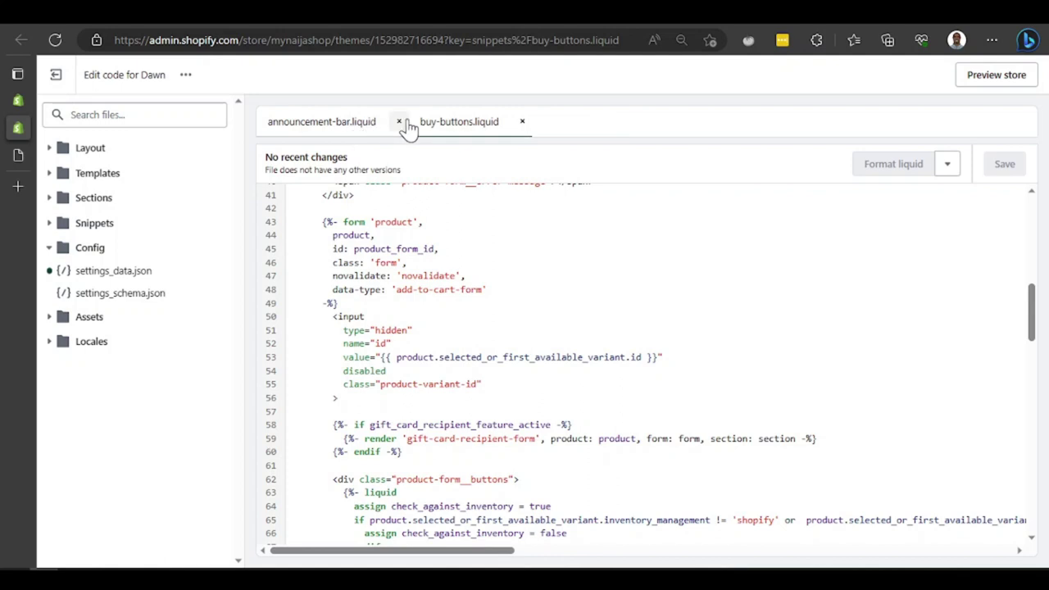
pyautogui.click(398, 123)
pyautogui.click(370, 122)
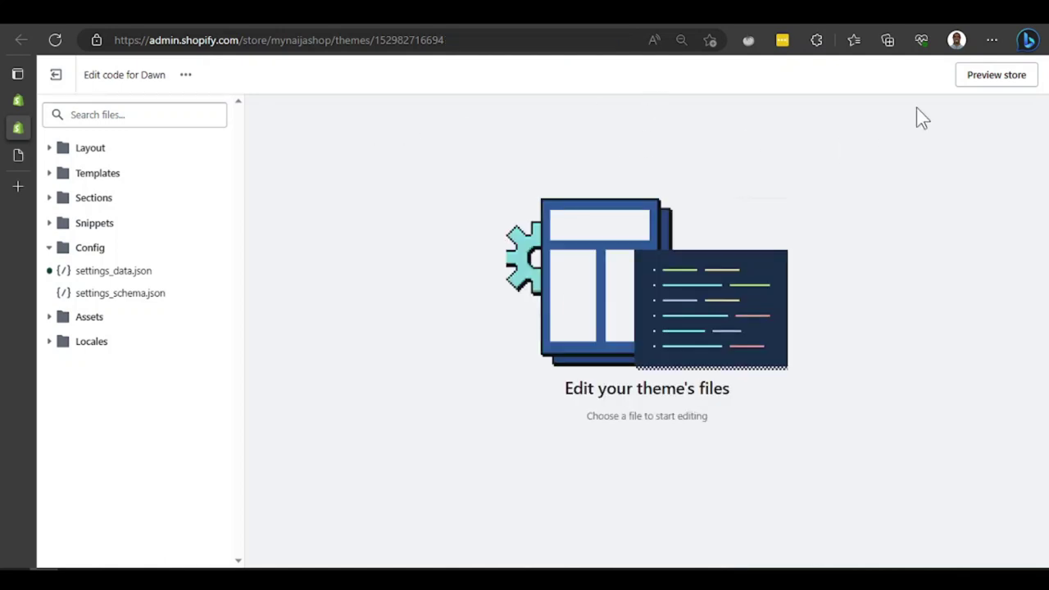
pyautogui.click(58, 78)
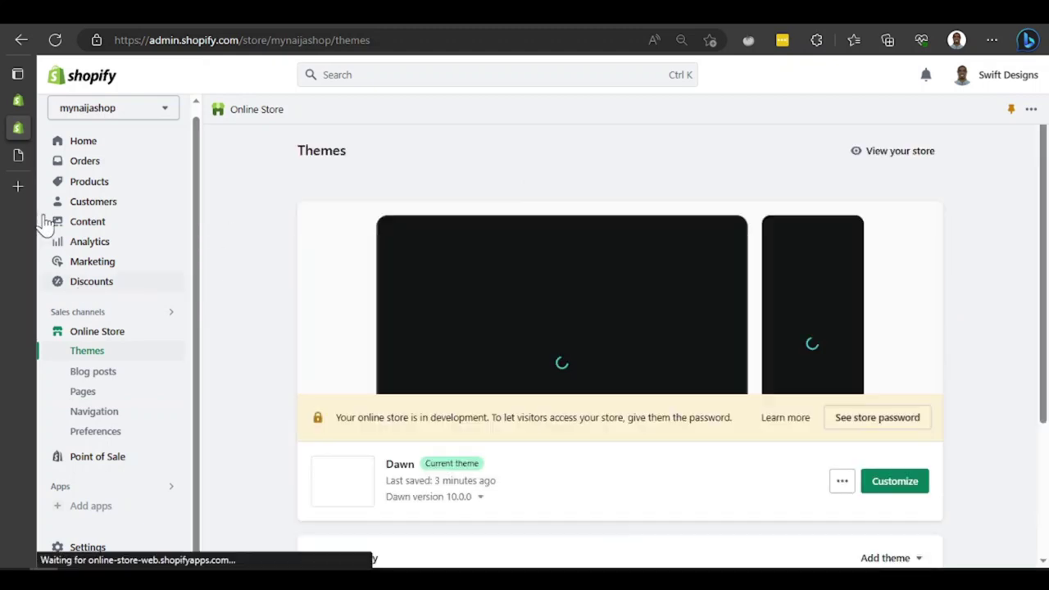
# - Switch to the live storefront, reload it and check the announcement bar text and the email subscription heading
pyautogui.click(18, 154)
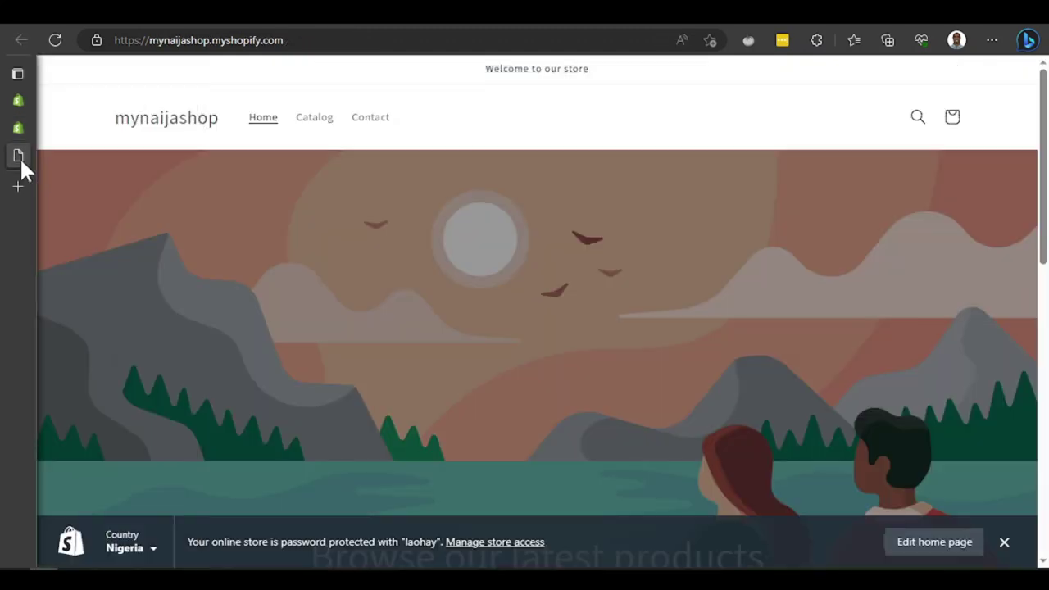
pyautogui.click(55, 40)
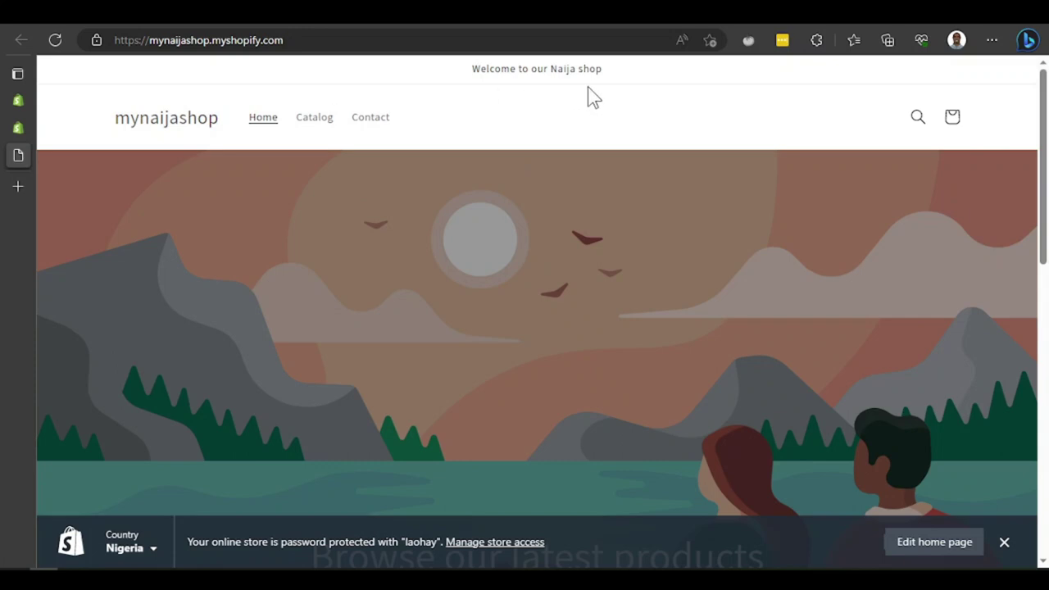
pyautogui.moveTo(548, 66); pyautogui.dragTo(620, 82)
pyautogui.scroll(-7, 487, 156)
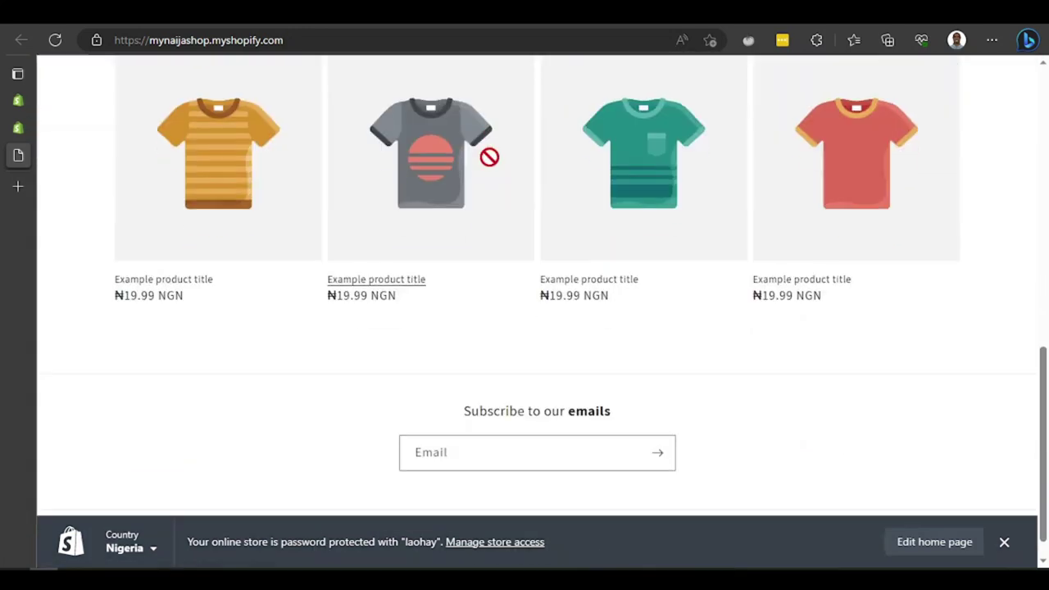
pyautogui.moveTo(576, 385); pyautogui.dragTo(631, 386)
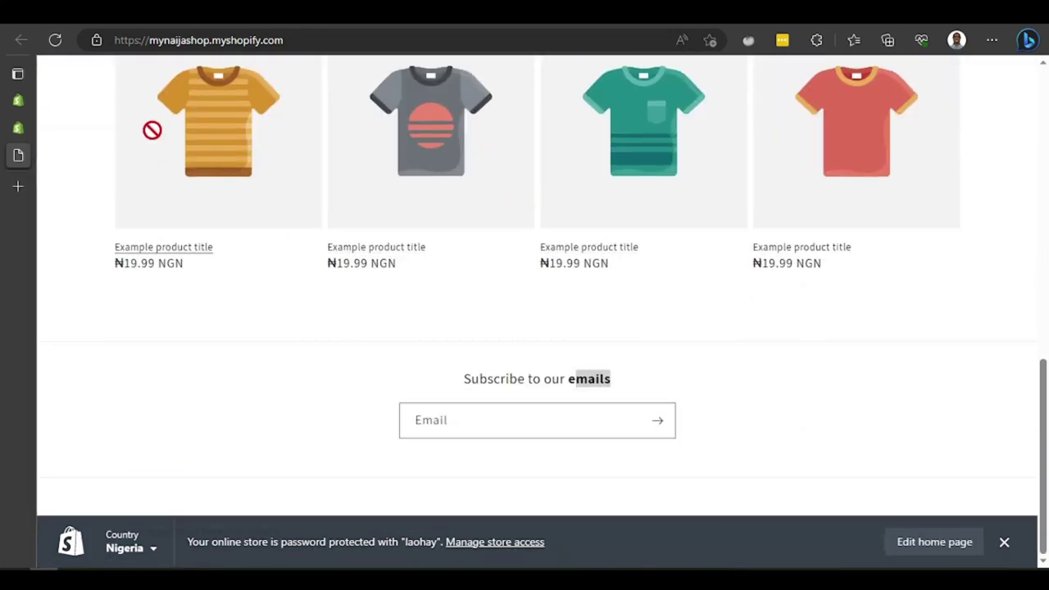
# - Return to the Shopify admin and start the setup guide's task for adding pages to the store
pyautogui.click(20, 128)
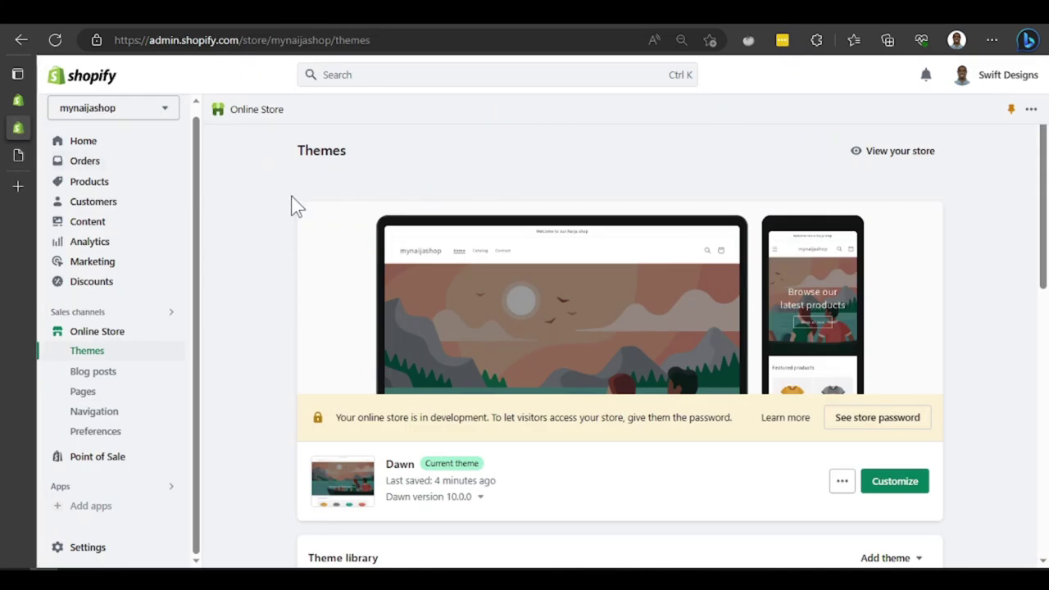
pyautogui.scroll(-3, 285, 206)
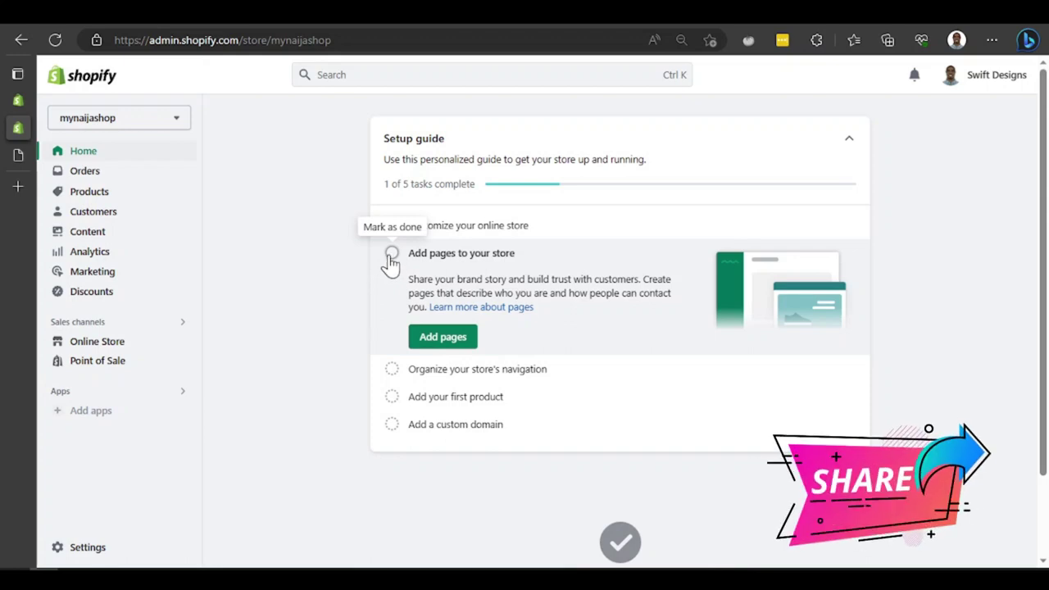
pyautogui.click(442, 337)
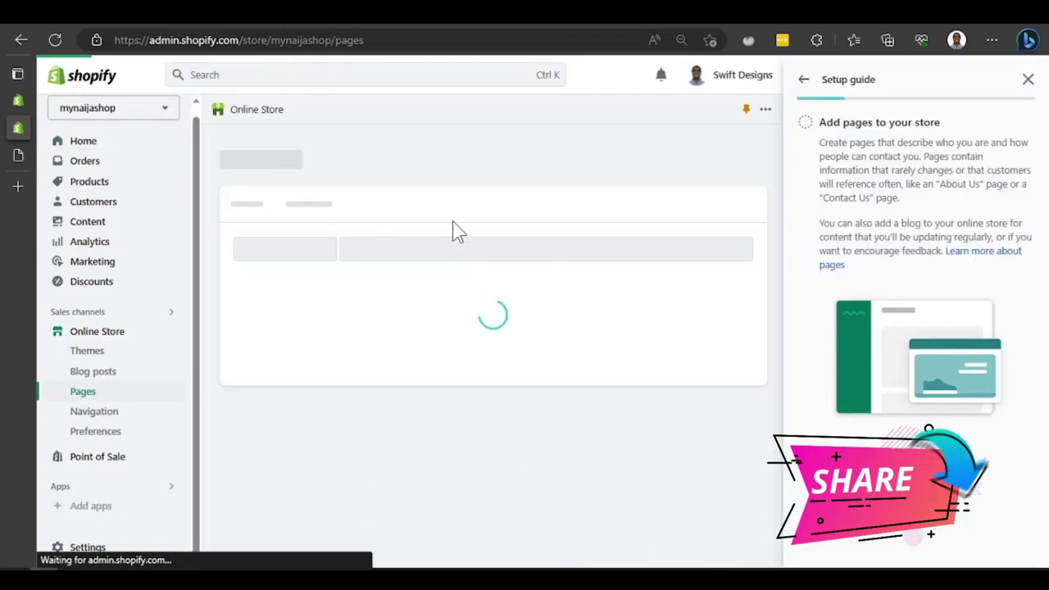
# - Switch to the theme editor, look through the available template types and list the templates for Pages
pyautogui.click(28, 149)
pyautogui.click(26, 100)
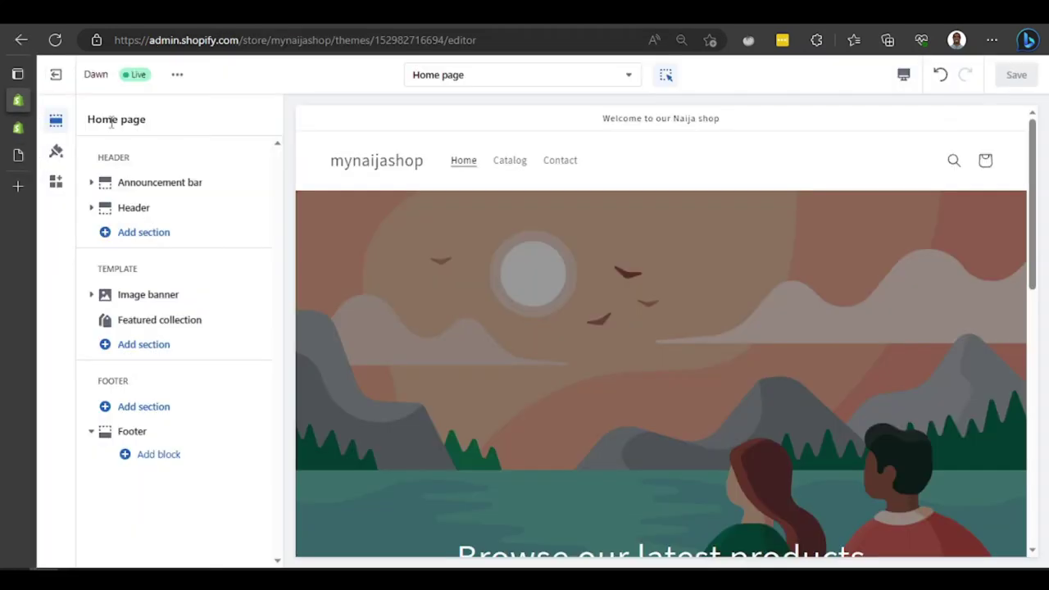
pyautogui.click(446, 78)
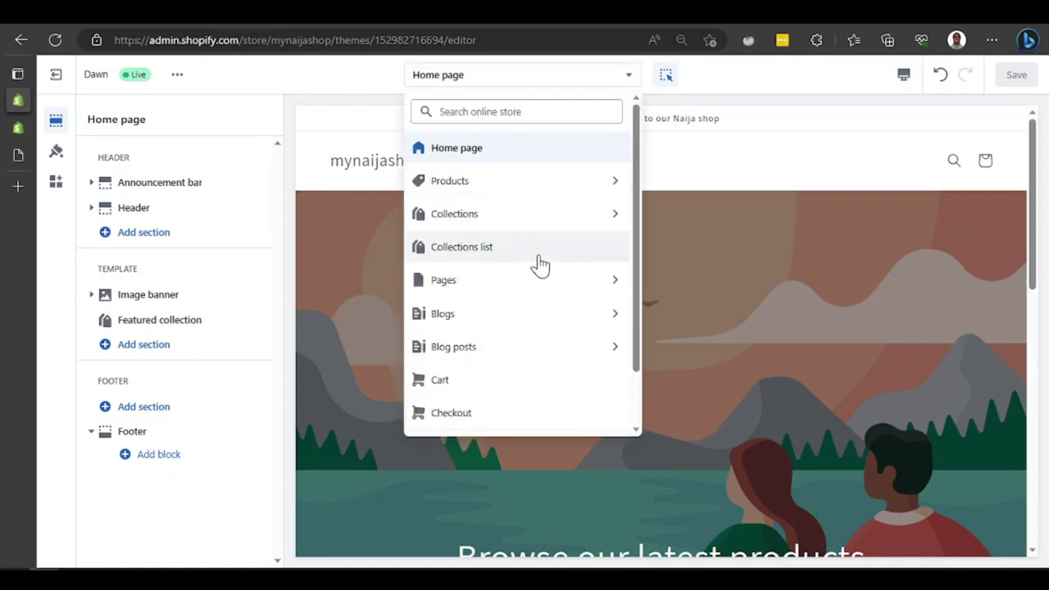
pyautogui.scroll(-2, 538, 270)
pyautogui.scroll(2, 534, 334)
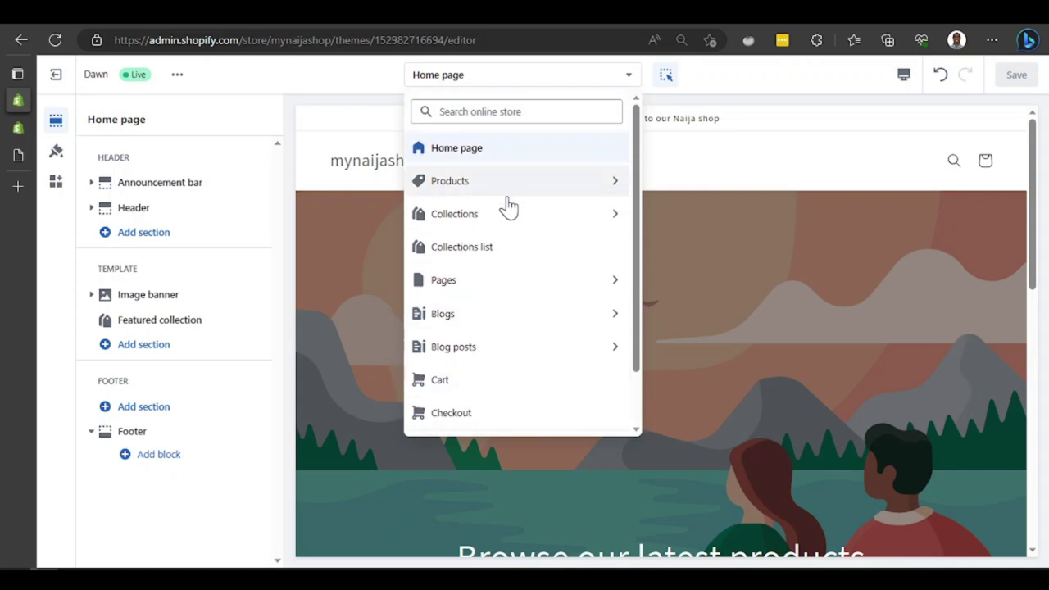
pyautogui.scroll(-1, 498, 279)
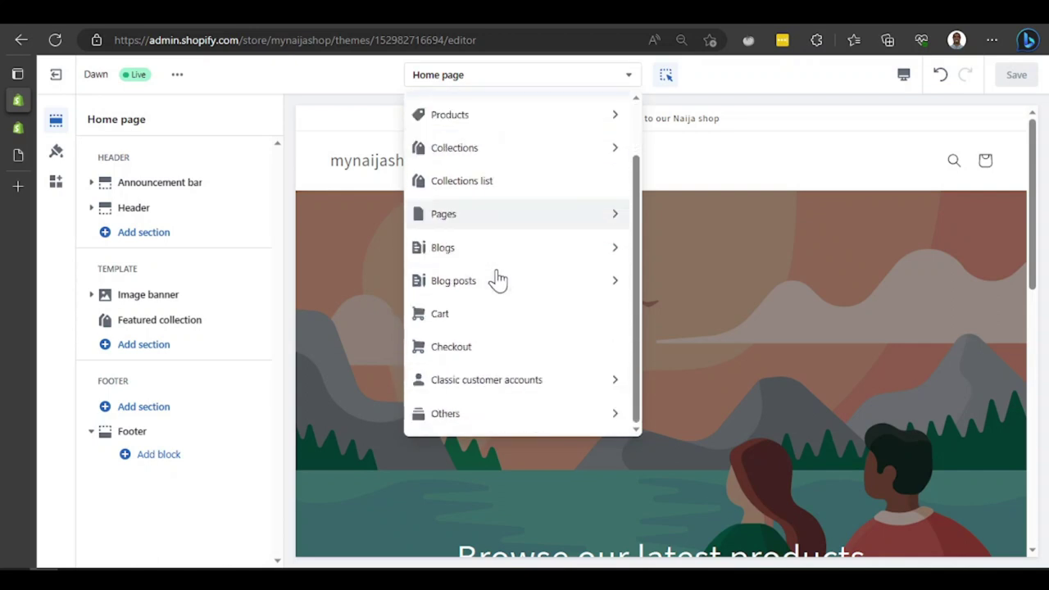
pyautogui.click(517, 222)
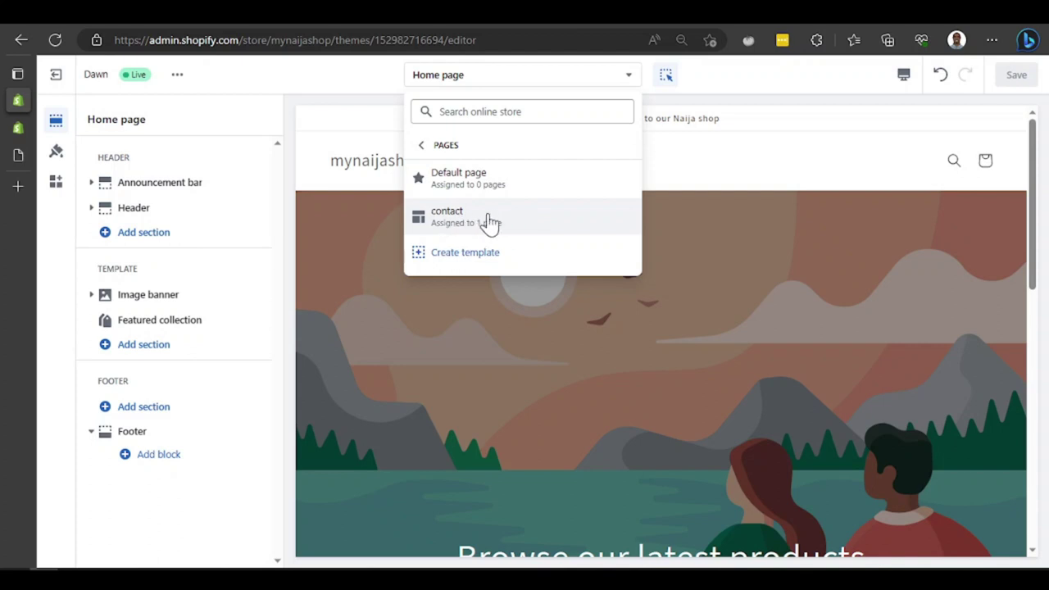
# - Open the contact page template in the theme editor, look over its layout and check the admin's list of pages
pyautogui.click(518, 225)
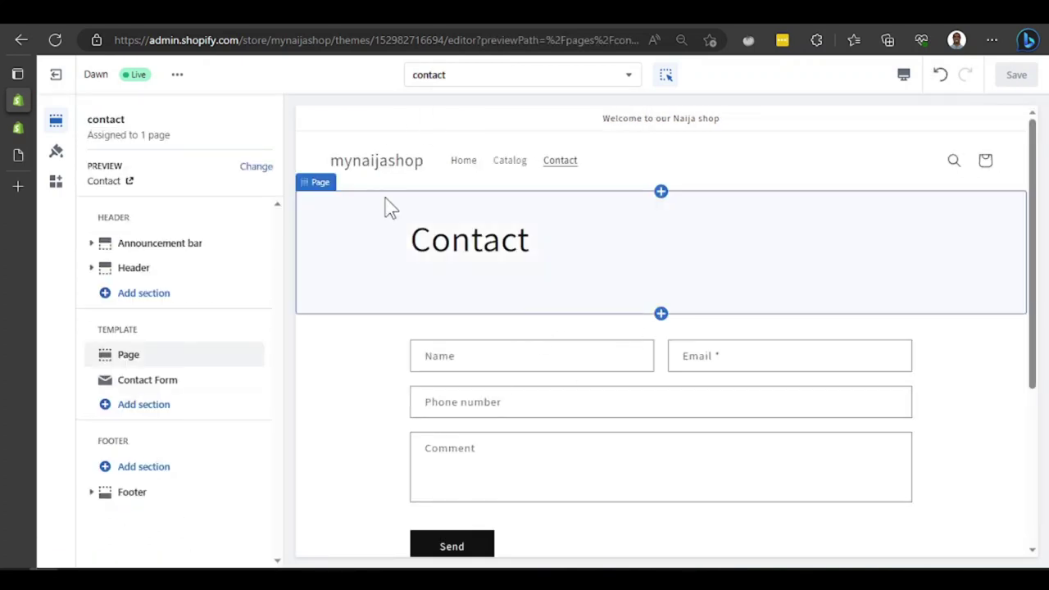
pyautogui.scroll(-2, 578, 455)
pyautogui.scroll(1, 532, 393)
pyautogui.hotkey('ctrl', 'Tab')
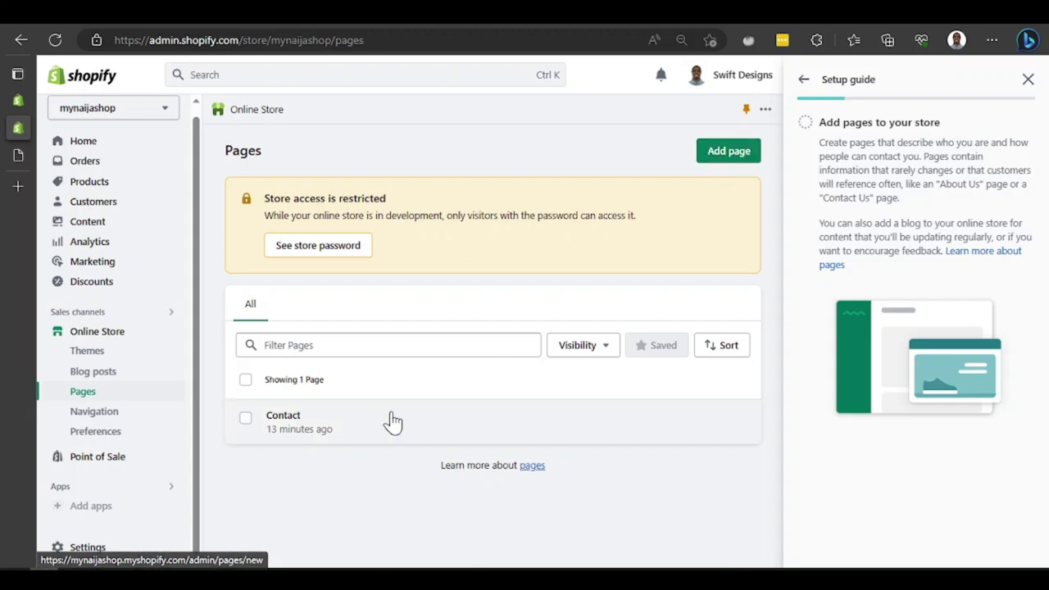
# - Return to the theme editor, list the Pages templates again and inspect the contact template's Page and Contact Form sections
pyautogui.click(10, 106)
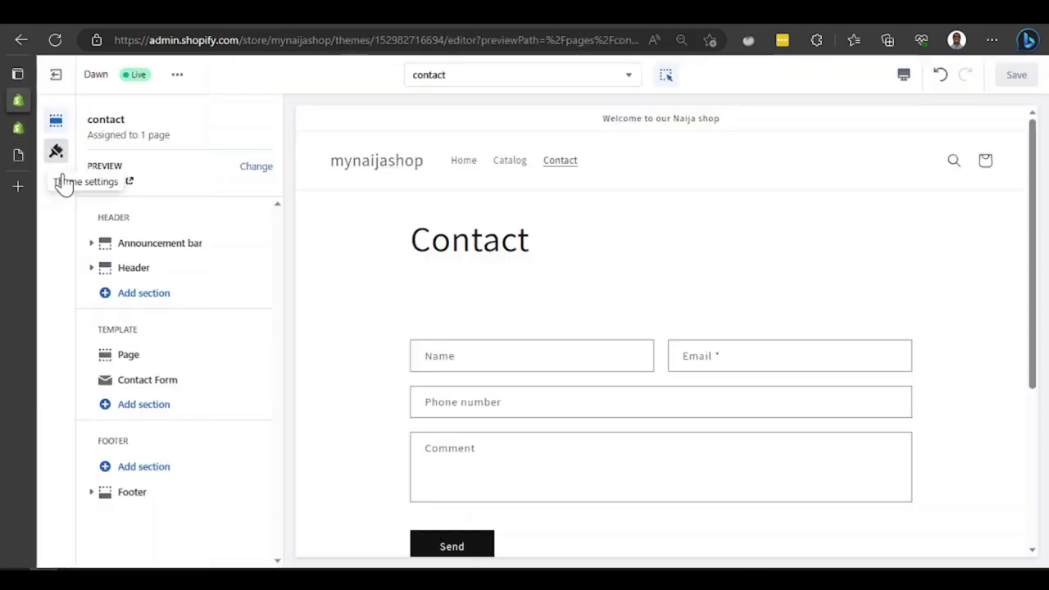
pyautogui.click(469, 81)
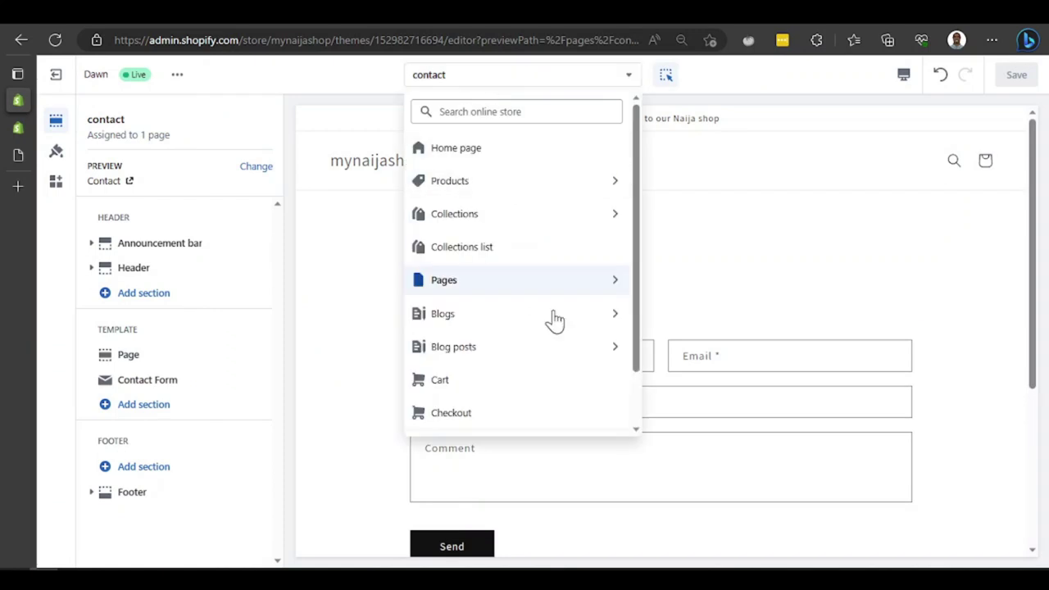
pyautogui.click(509, 283)
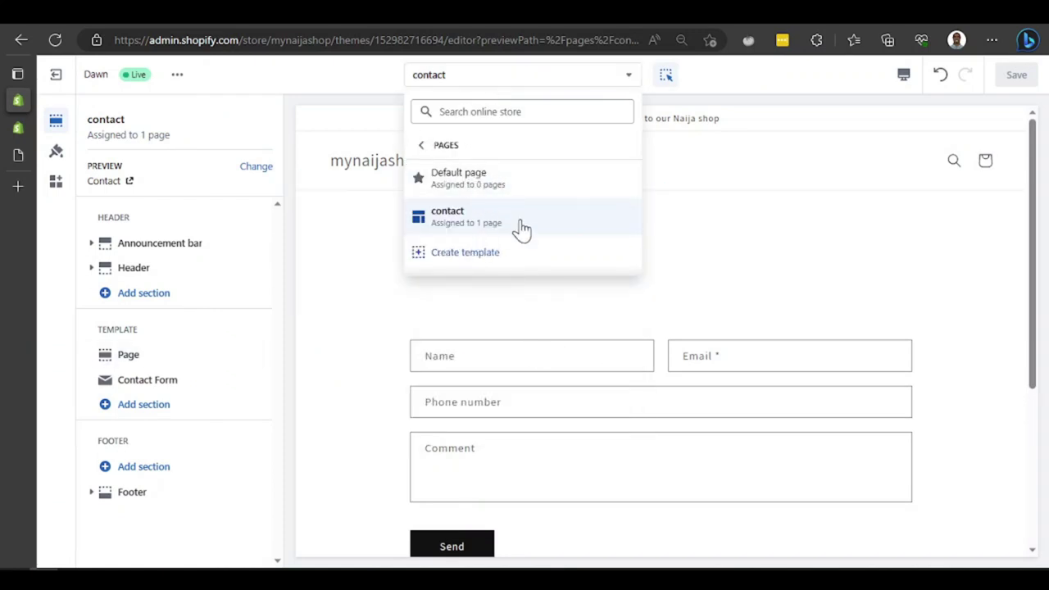
pyautogui.click(791, 254)
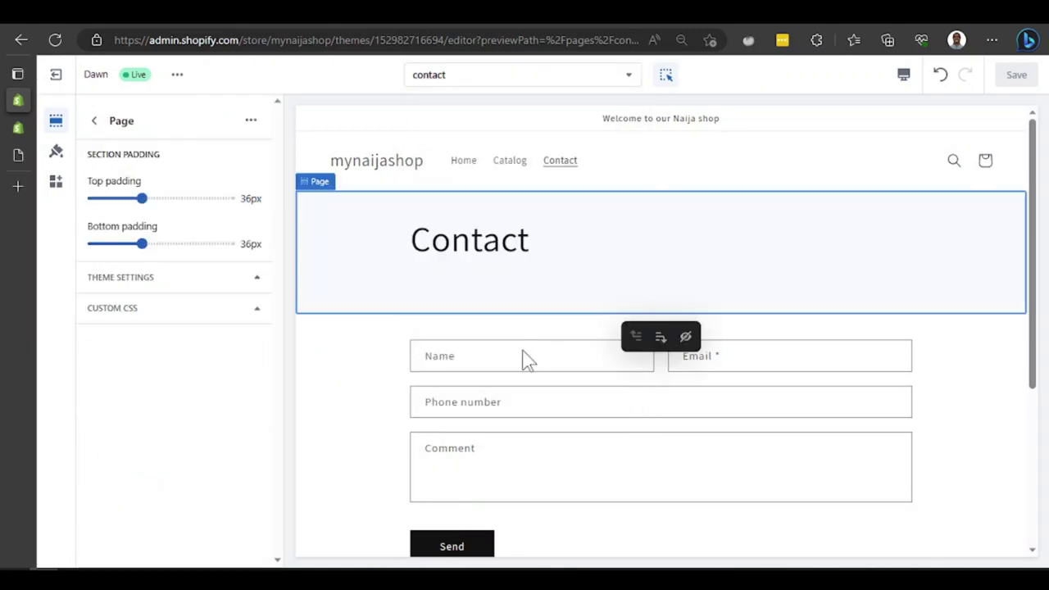
pyautogui.click(371, 369)
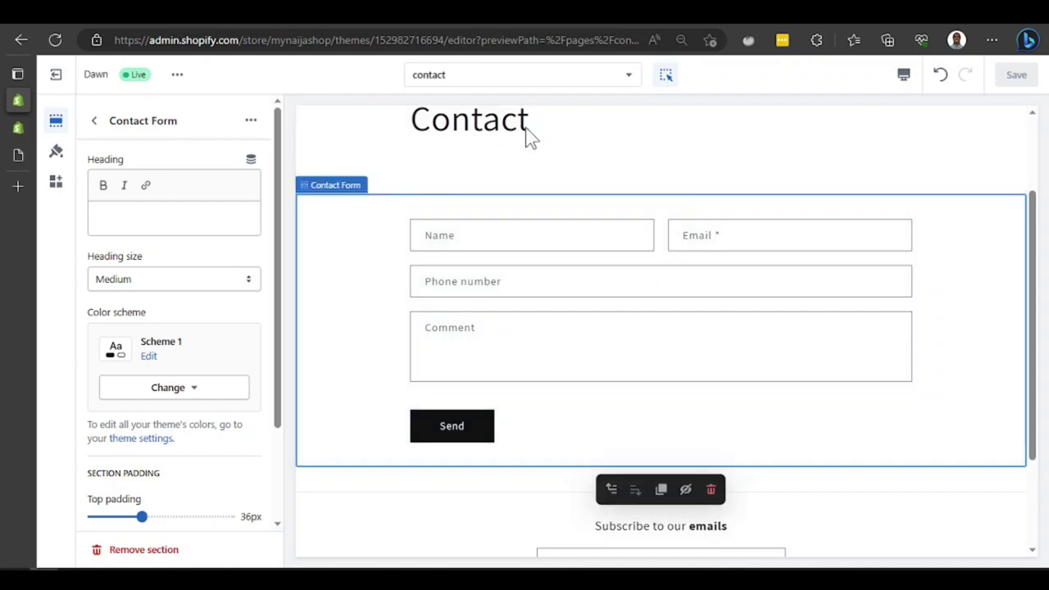
# - Return to the admin's Pages list and add a page titled FAQ with the content "This na our Frequently asked Questions"
pyautogui.moveTo(25, 160)
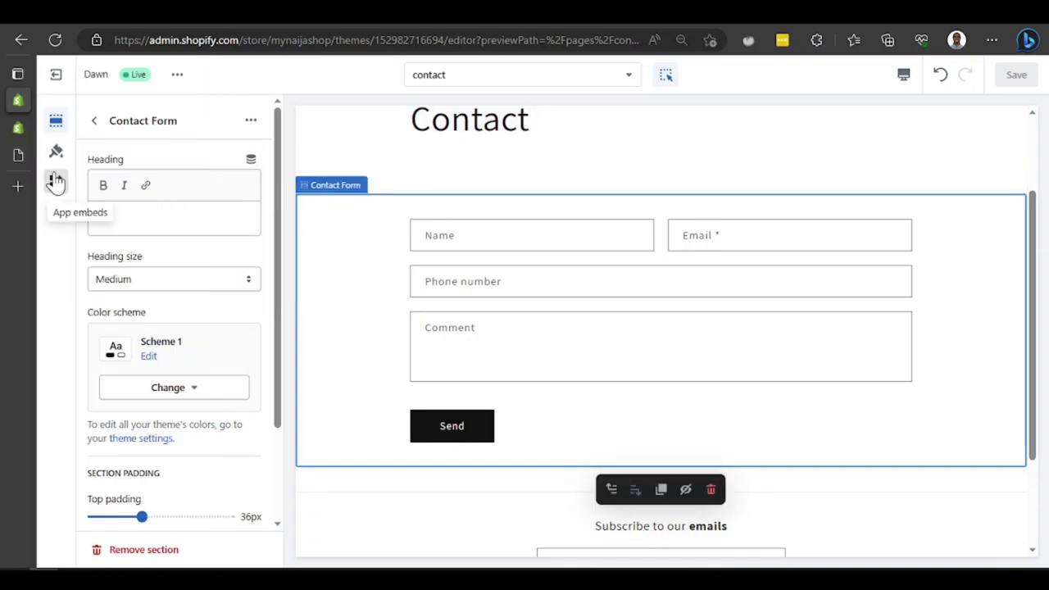
pyautogui.click(20, 128)
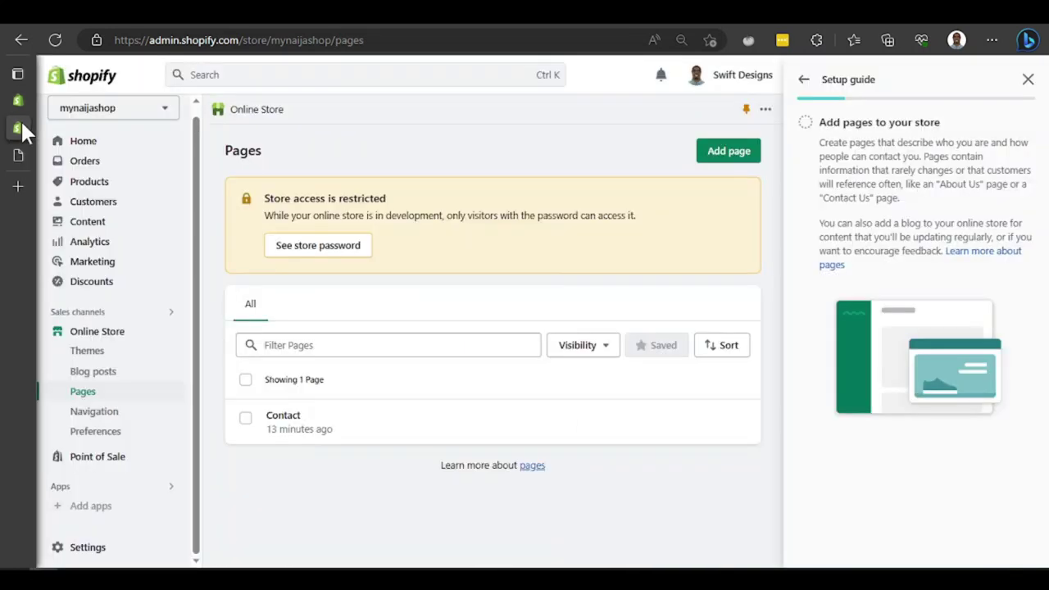
pyautogui.click(736, 156)
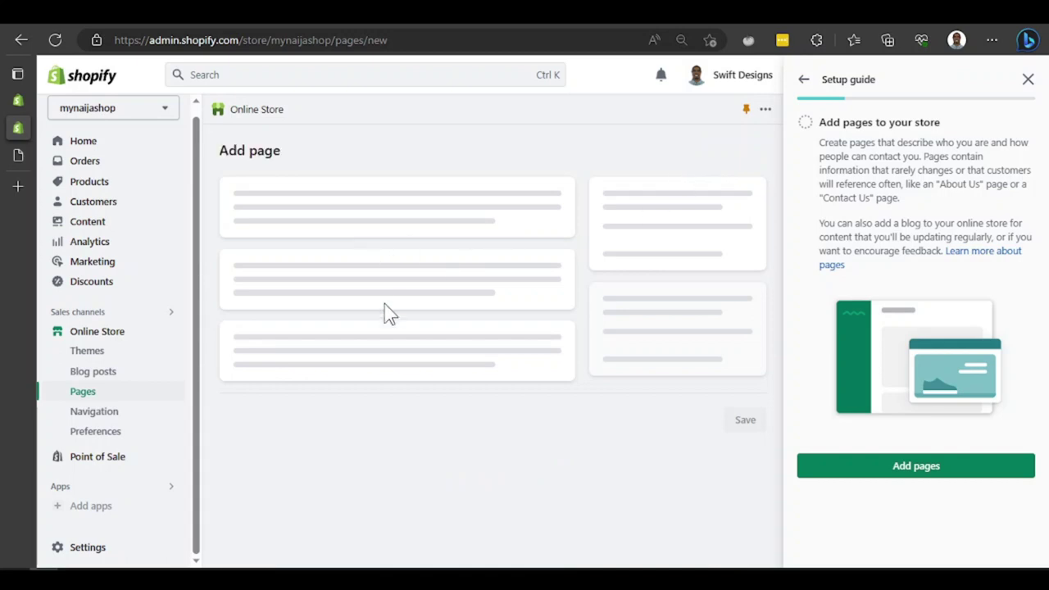
pyautogui.click(286, 220)
pyautogui.write('FAQ')
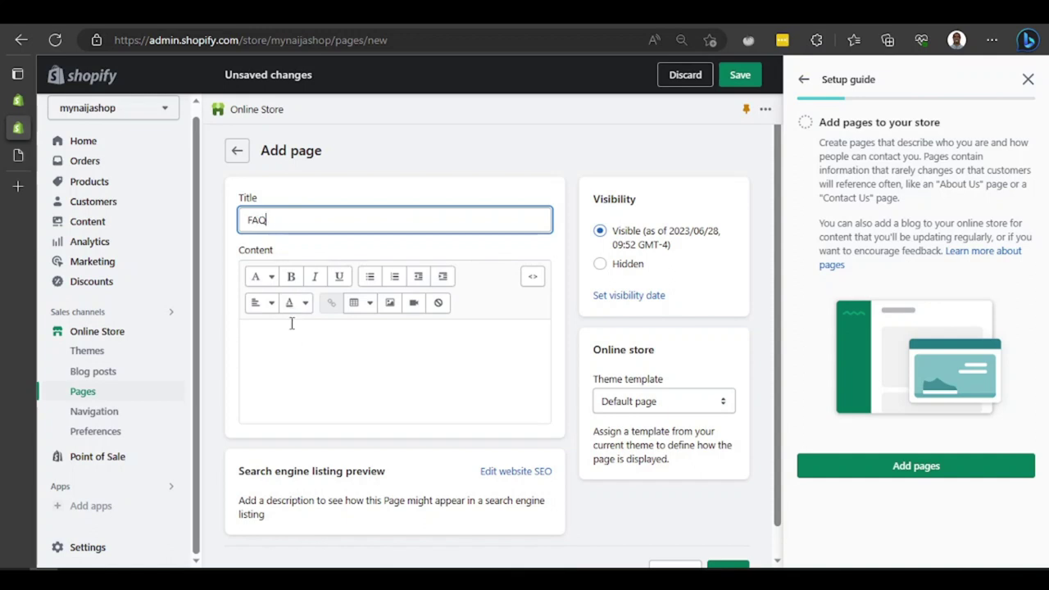
pyautogui.click(292, 379)
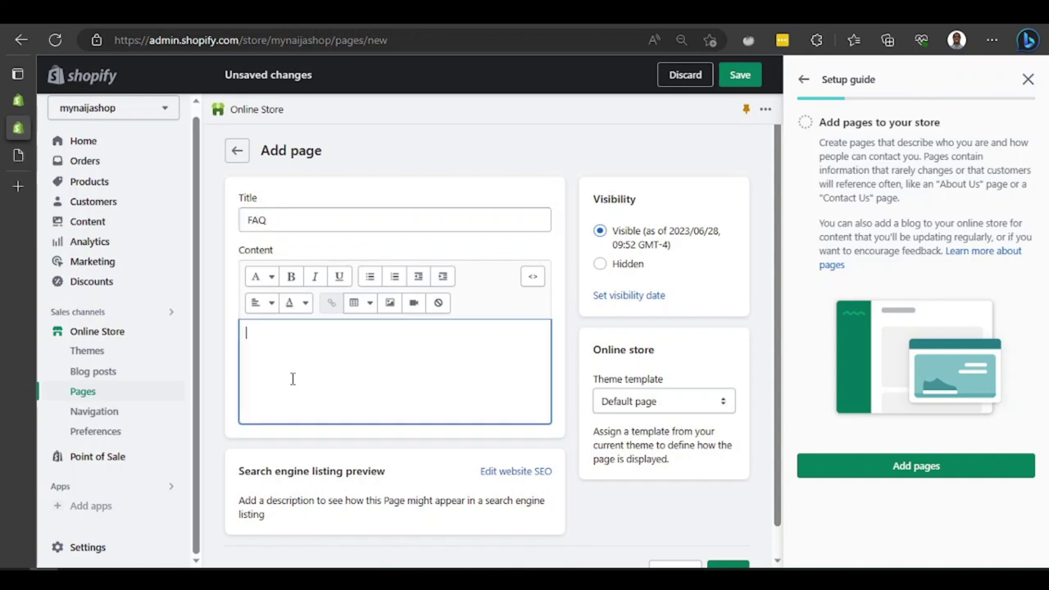
pyautogui.write('This na our Frequently asked Questions')
# - Format the FAQ page's content line as Heading 1 with the word "Questions" in bold
pyautogui.scroll(-1, 585, 346)
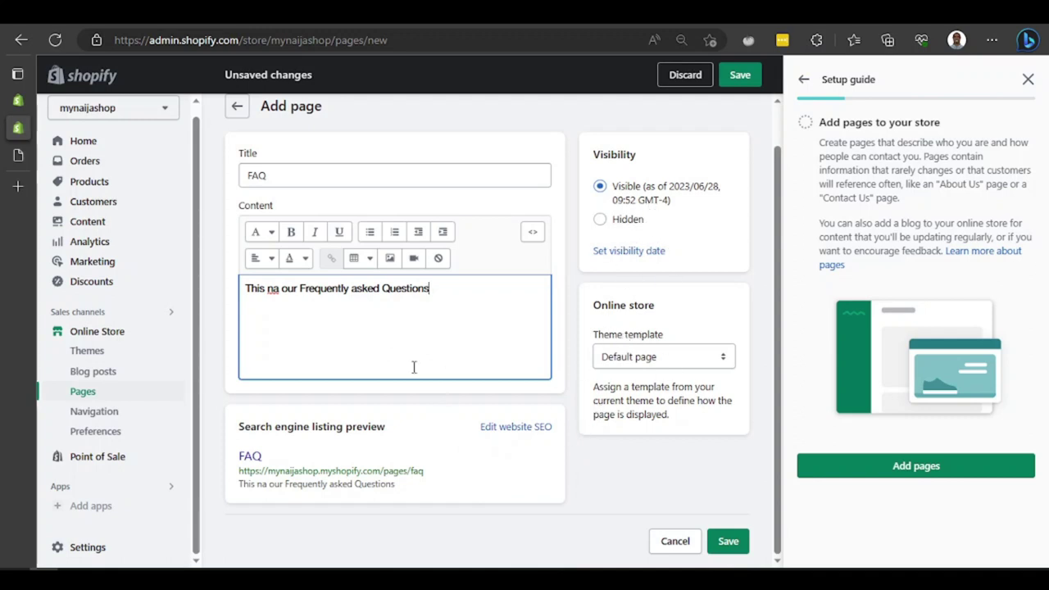
pyautogui.doubleClick(412, 289)
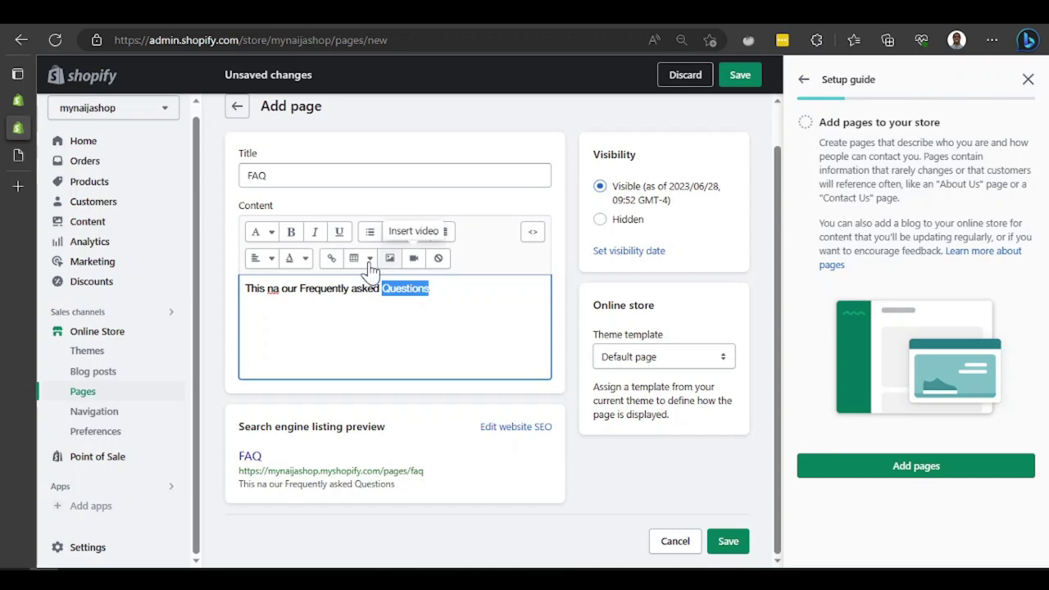
pyautogui.click(271, 238)
pyautogui.click(257, 293)
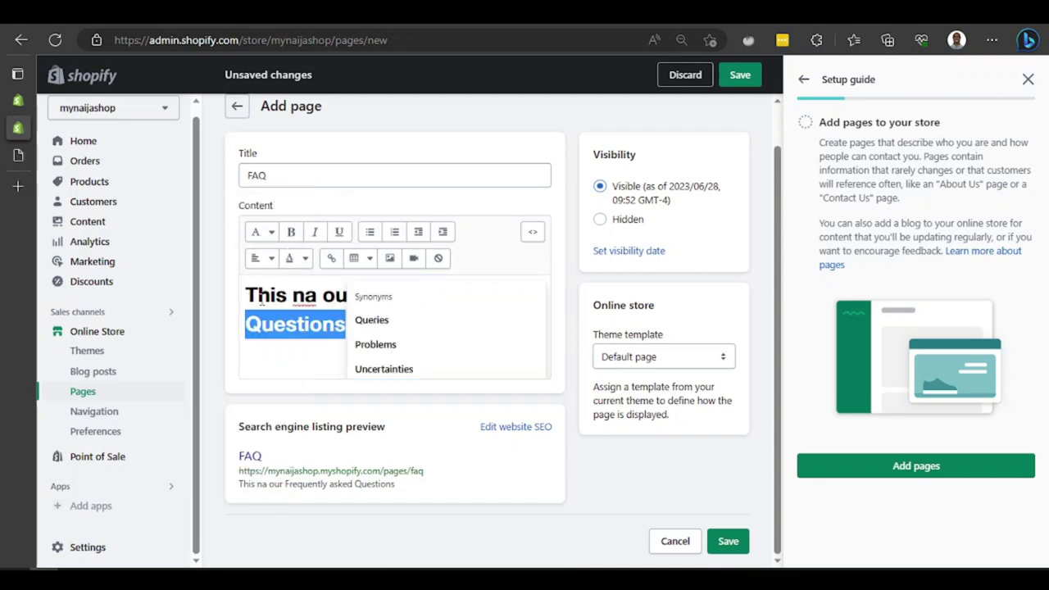
pyautogui.click(298, 322)
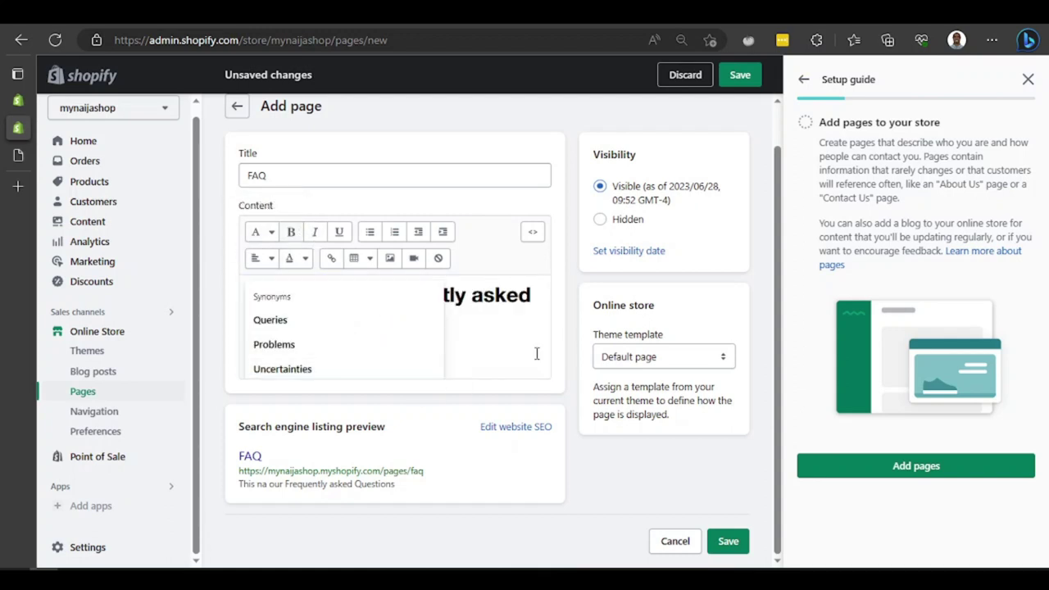
pyautogui.click(459, 340)
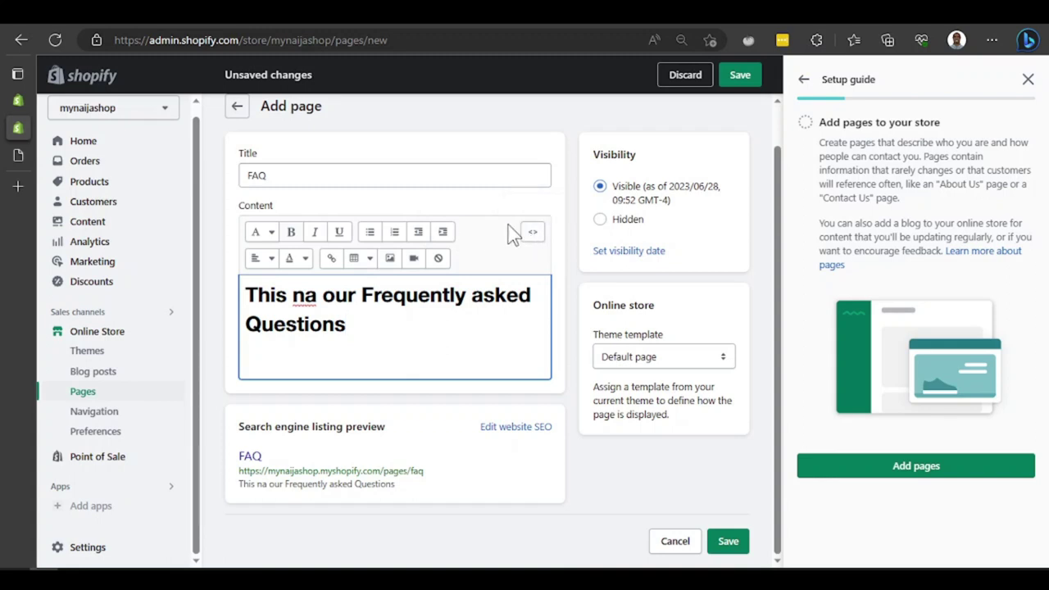
# - Insert a <br/> line break before "Frequently" in the content's HTML source and return to the visual editor
pyautogui.click(528, 235)
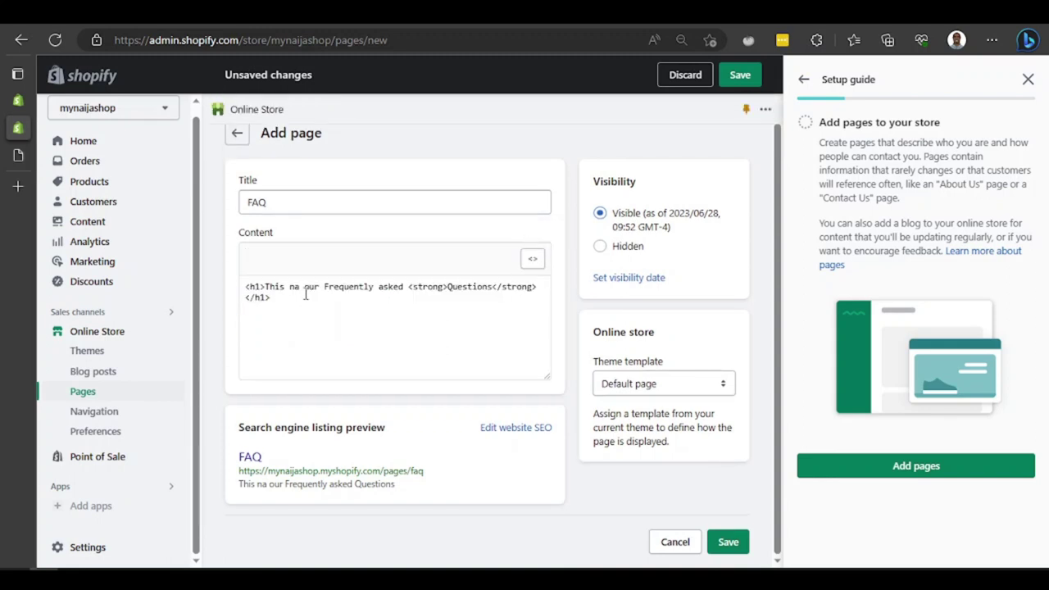
pyautogui.moveTo(276, 298); pyautogui.dragTo(257, 287)
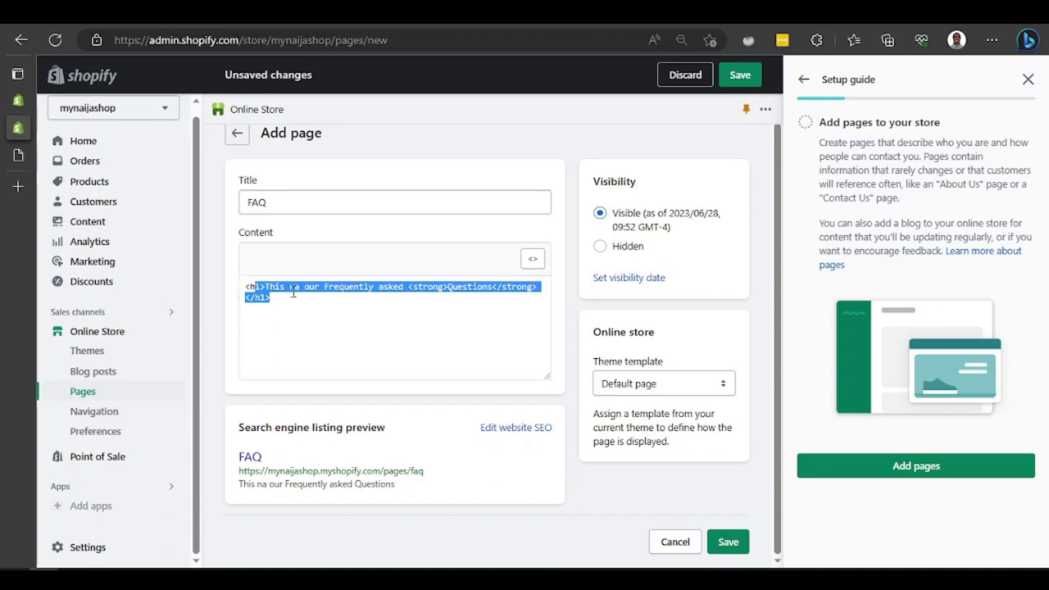
pyautogui.click(408, 290)
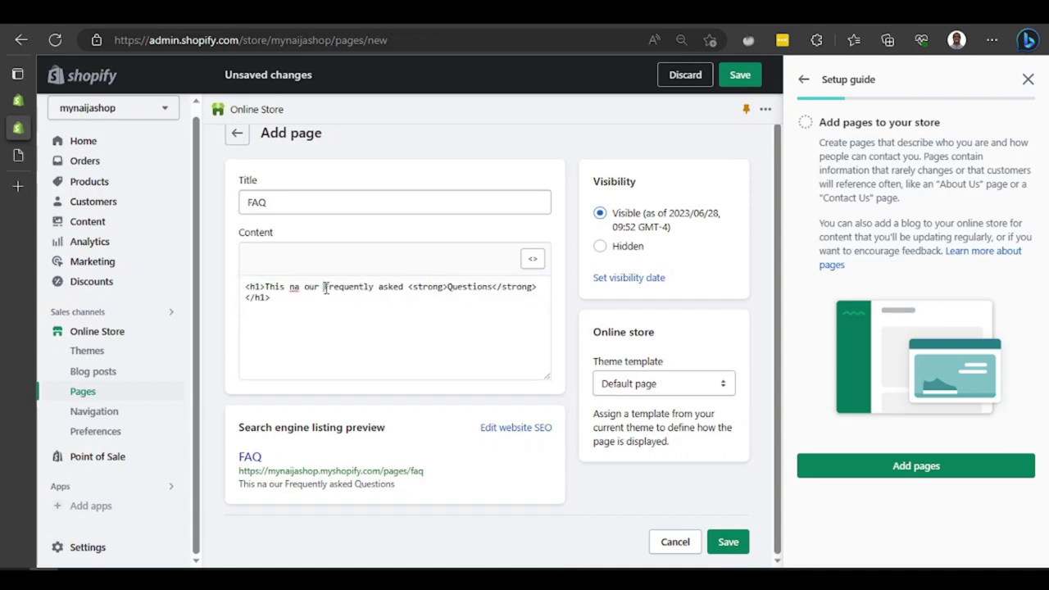
pyautogui.write('<b')
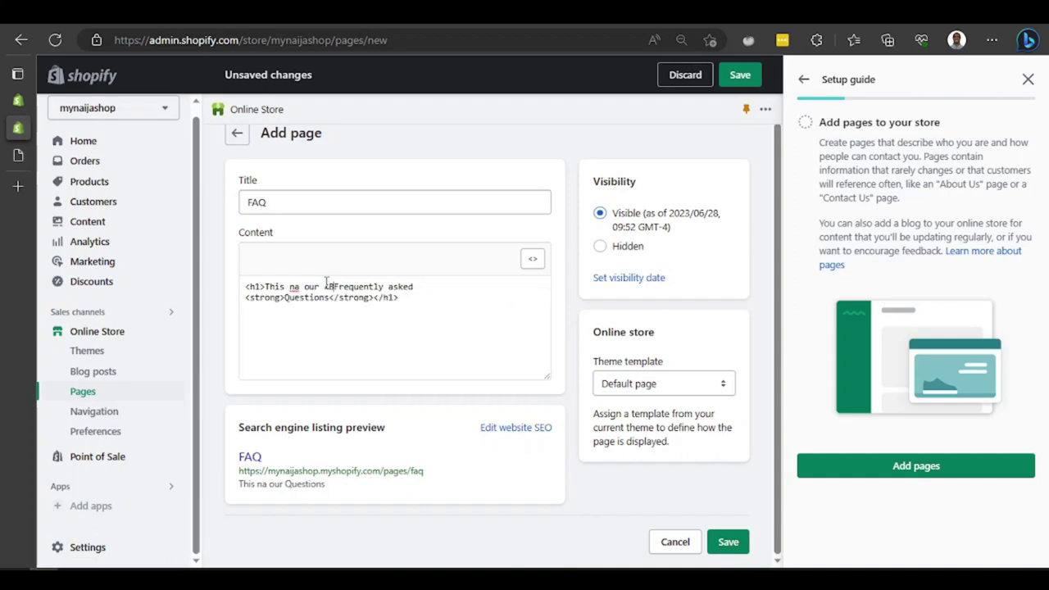
pyautogui.write('r>')
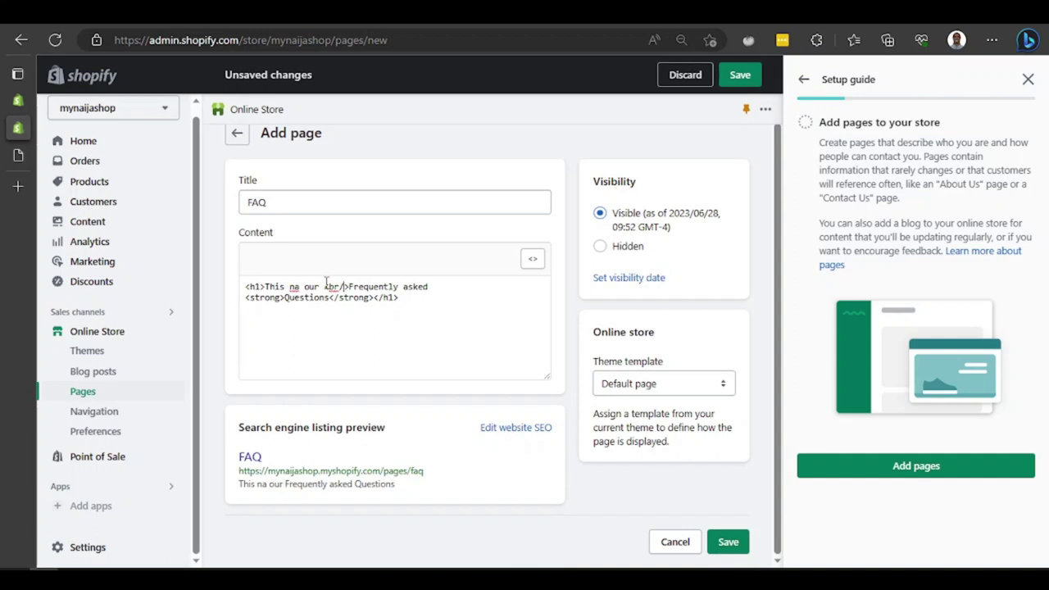
pyautogui.click(533, 259)
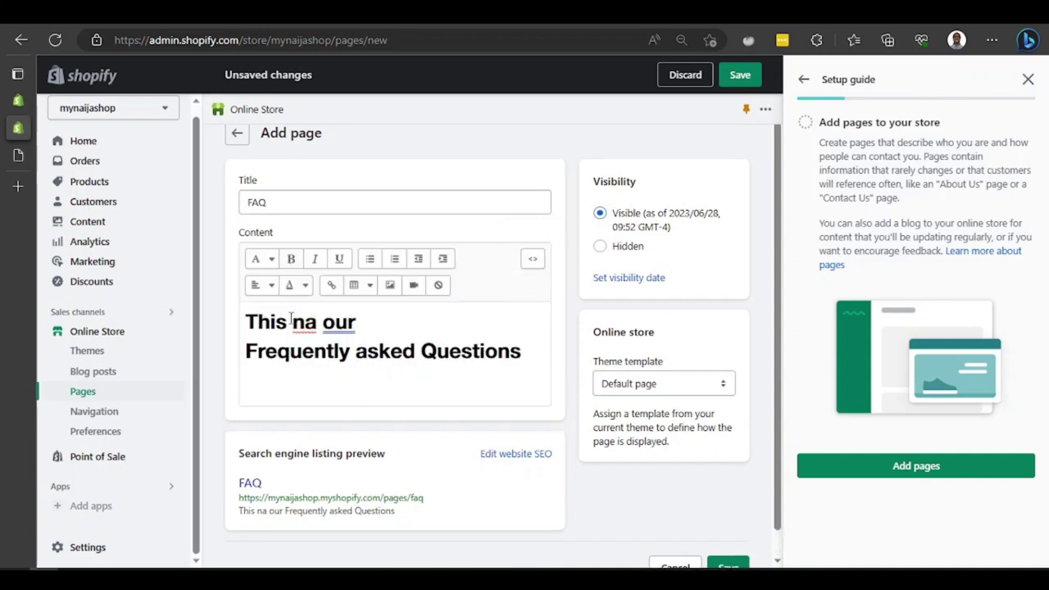
# - Duplicate the <br /> tag twice before "Frequently" in the HTML source and check the spacing in the visual editor
pyautogui.click(534, 260)
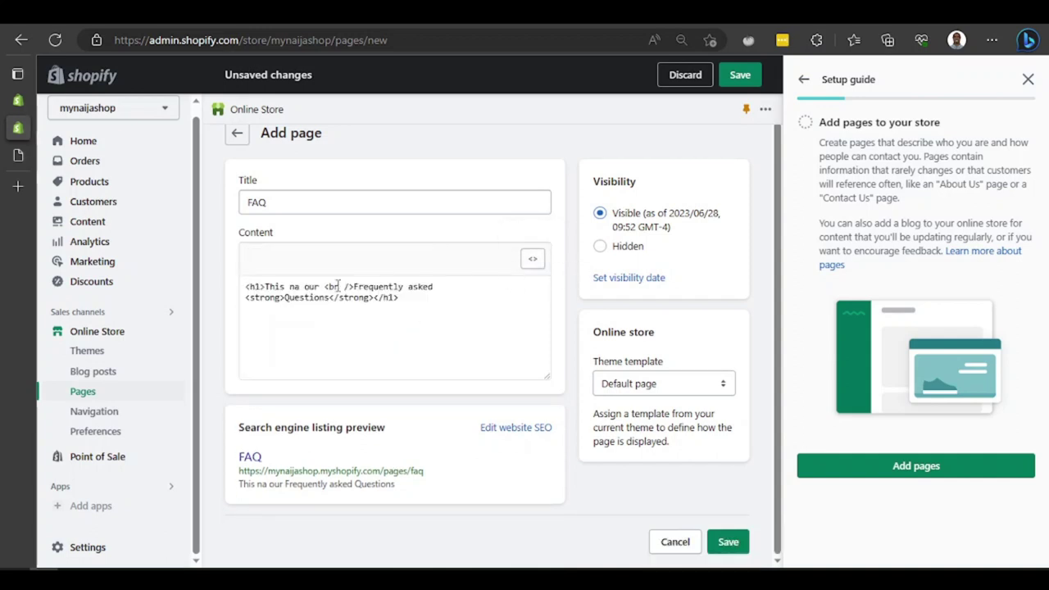
pyautogui.moveTo(349, 286); pyautogui.dragTo(324, 286)
pyautogui.hotkey('ctrl', 'c')
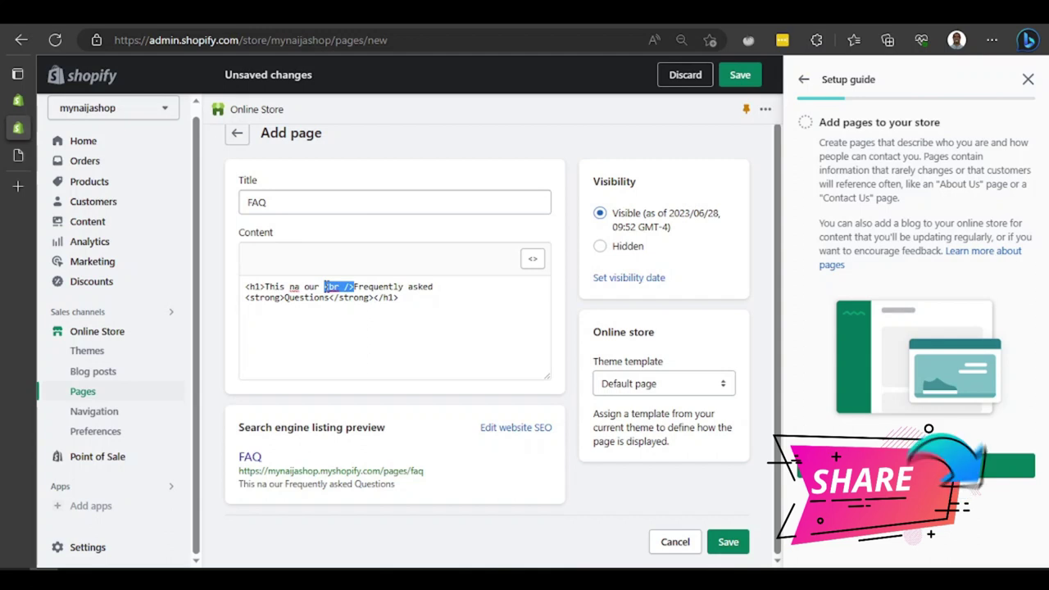
pyautogui.press('Right')
pyautogui.hotkey('ctrl', 'v')
pyautogui.hotkey('ctrl', 'v')
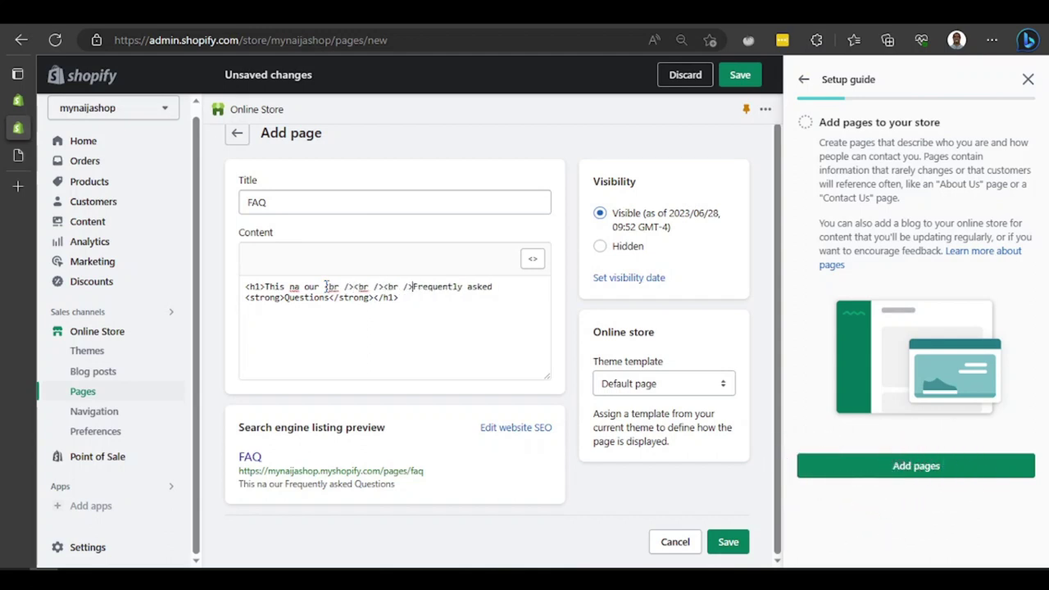
pyautogui.click(531, 261)
pyautogui.click(347, 375)
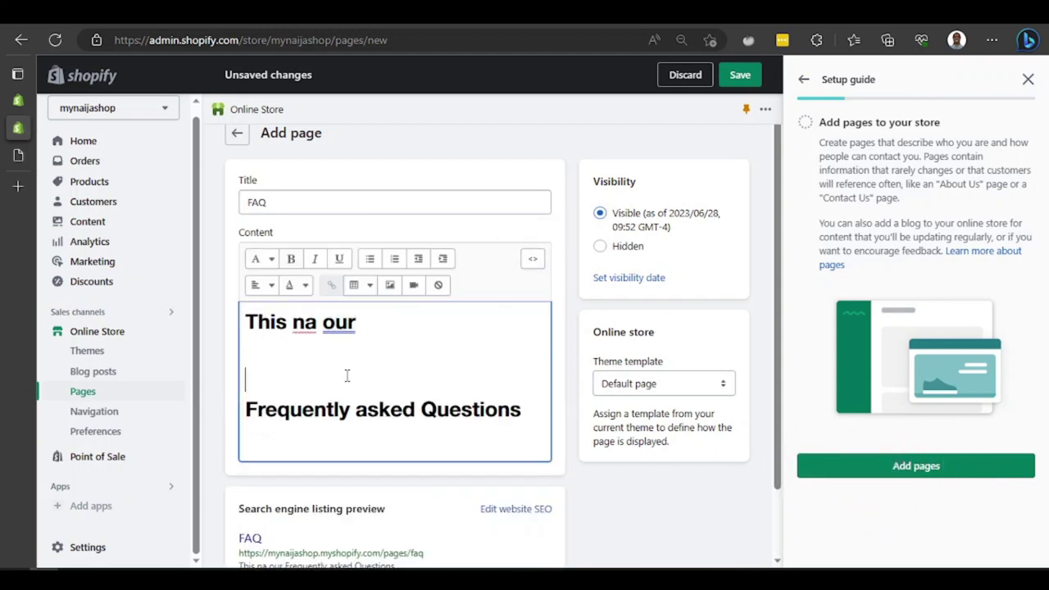
# - Look over the FAQ content's HTML source once more and save the page
pyautogui.click(533, 259)
pyautogui.moveTo(385, 287); pyautogui.dragTo(245, 287)
pyautogui.click(345, 298)
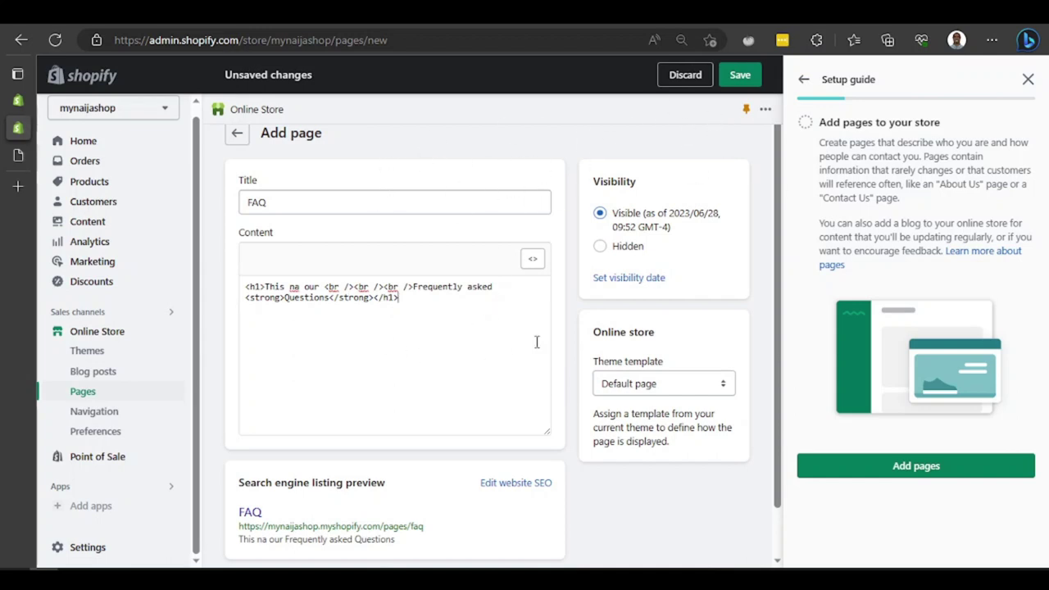
pyautogui.scroll(-2, 537, 342)
pyautogui.click(726, 539)
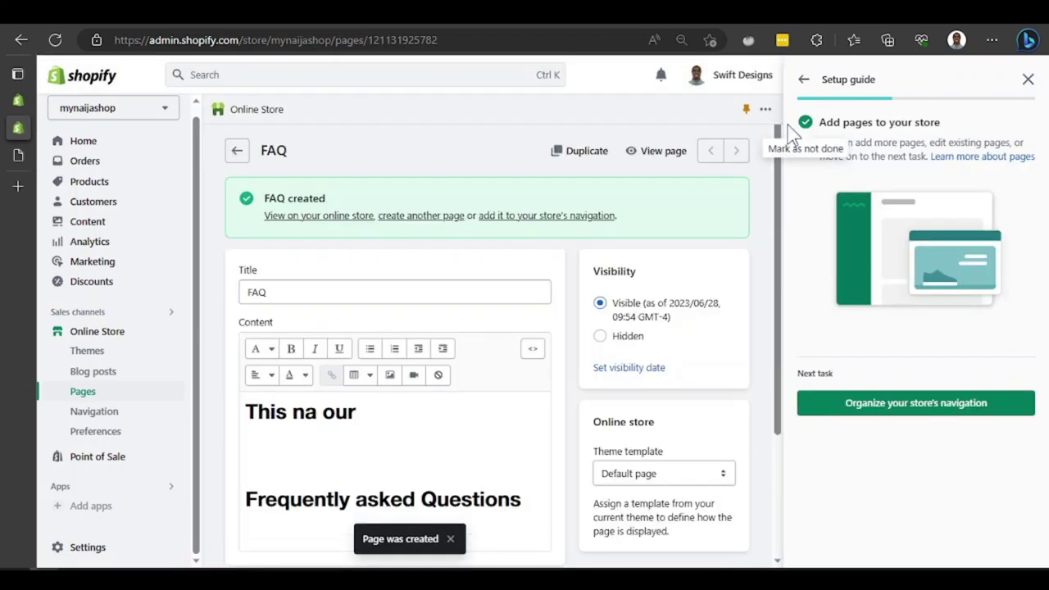
# - Start the setup guide's task for organizing the store's navigation and look over the listed menus
pyautogui.click(865, 416)
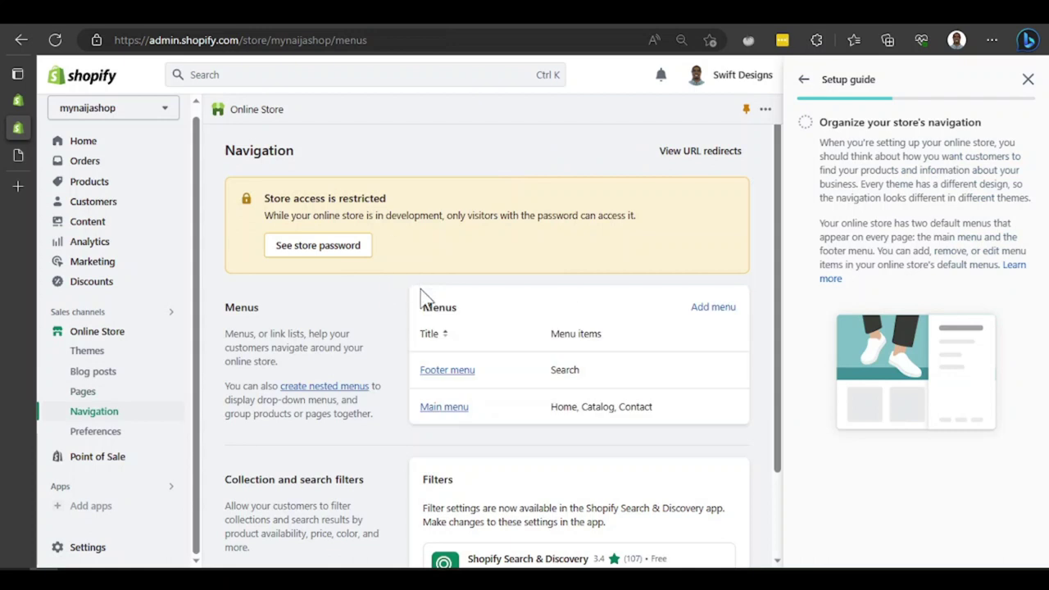
pyautogui.scroll(-2, 423, 300)
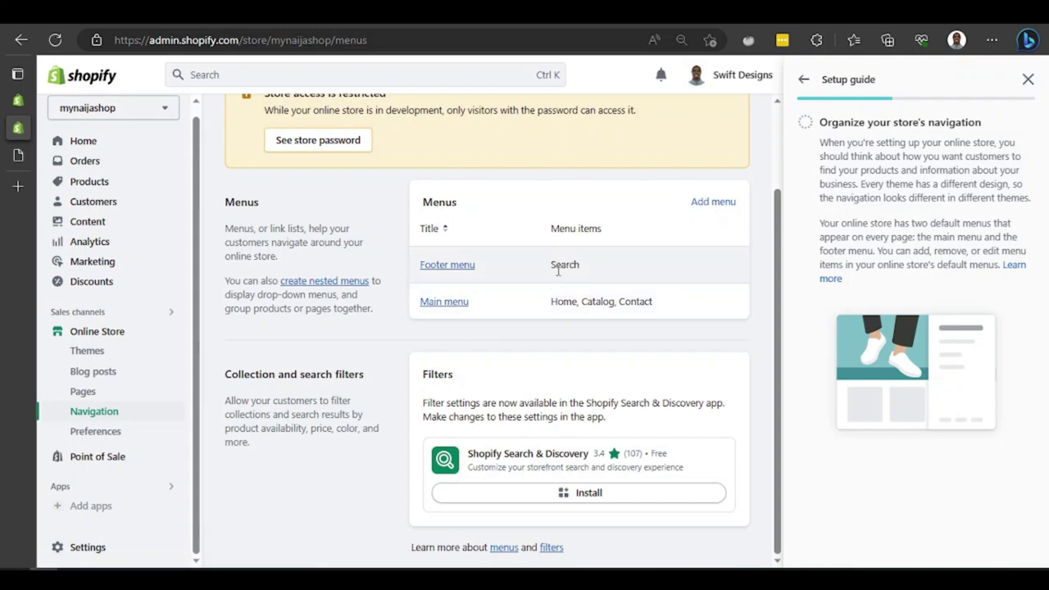
# - Switch to the live storefront, dismiss the store access bar and check the header menu and the footer
pyautogui.click(18, 154)
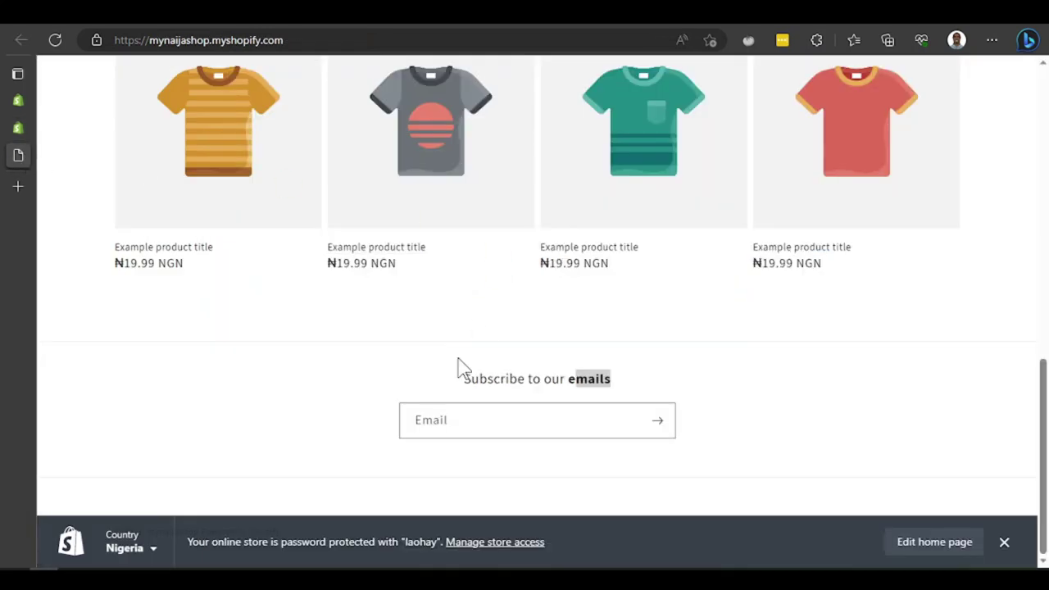
pyautogui.click(1007, 543)
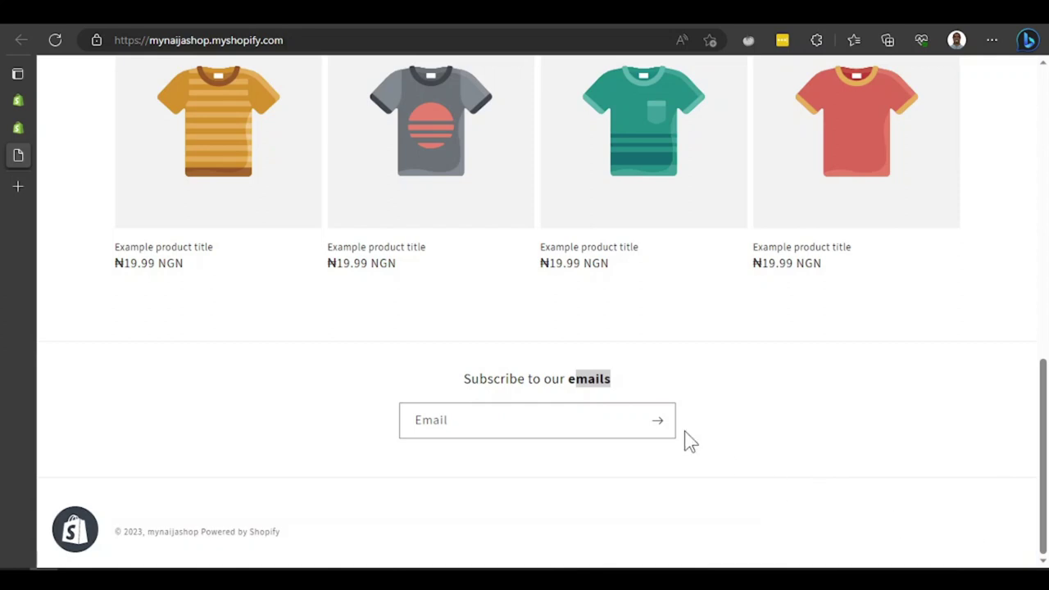
pyautogui.click(515, 415)
pyautogui.scroll(15, 520, 424)
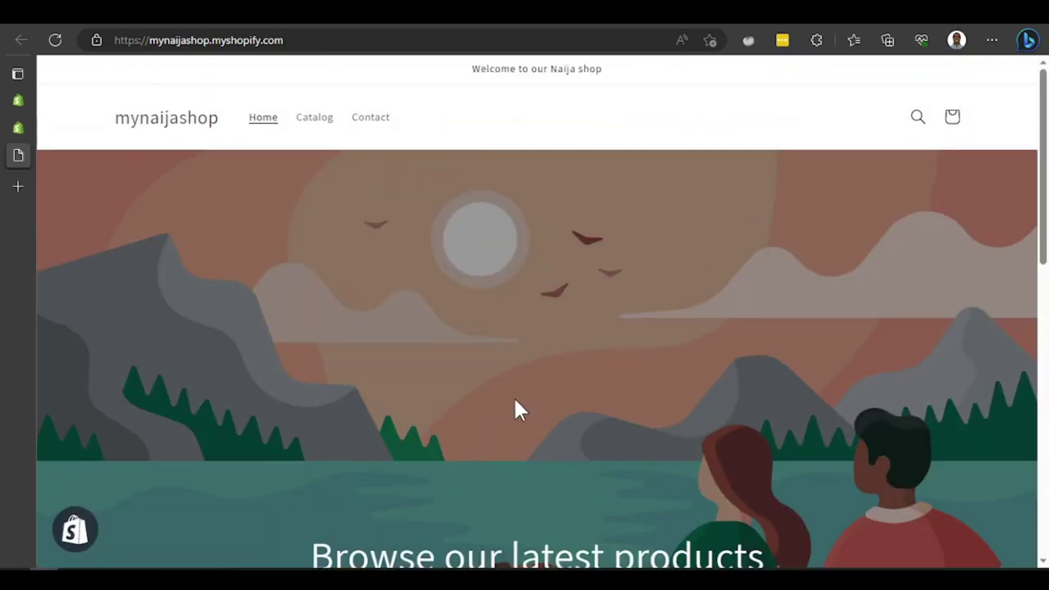
pyautogui.scroll(-12, 513, 402)
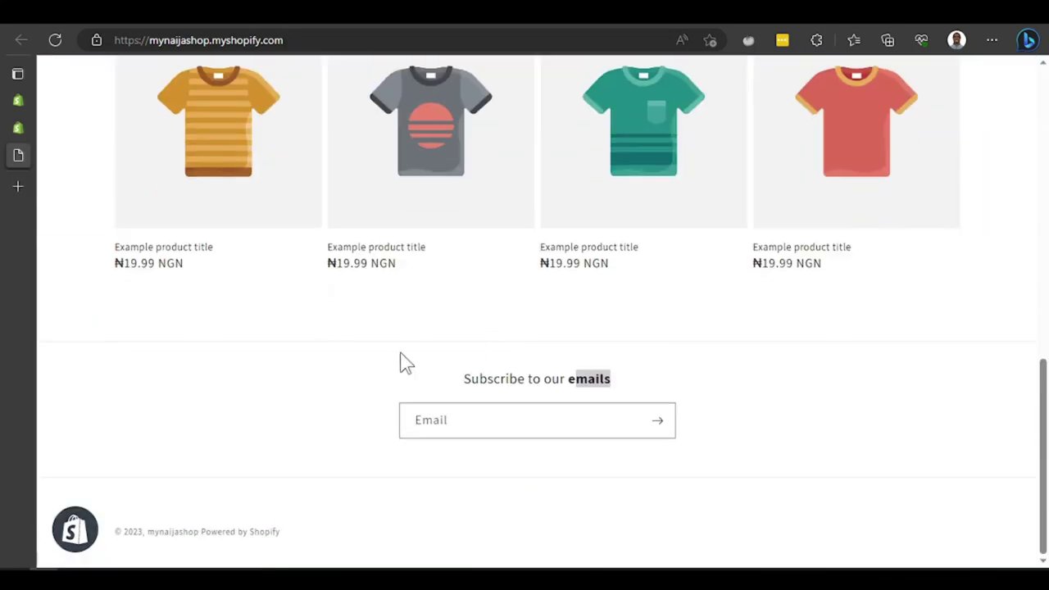
# - Compare the storefront's header links and footer with the Main menu and Footer menu listed in the store admin
pyautogui.scroll(15, 520, 446)
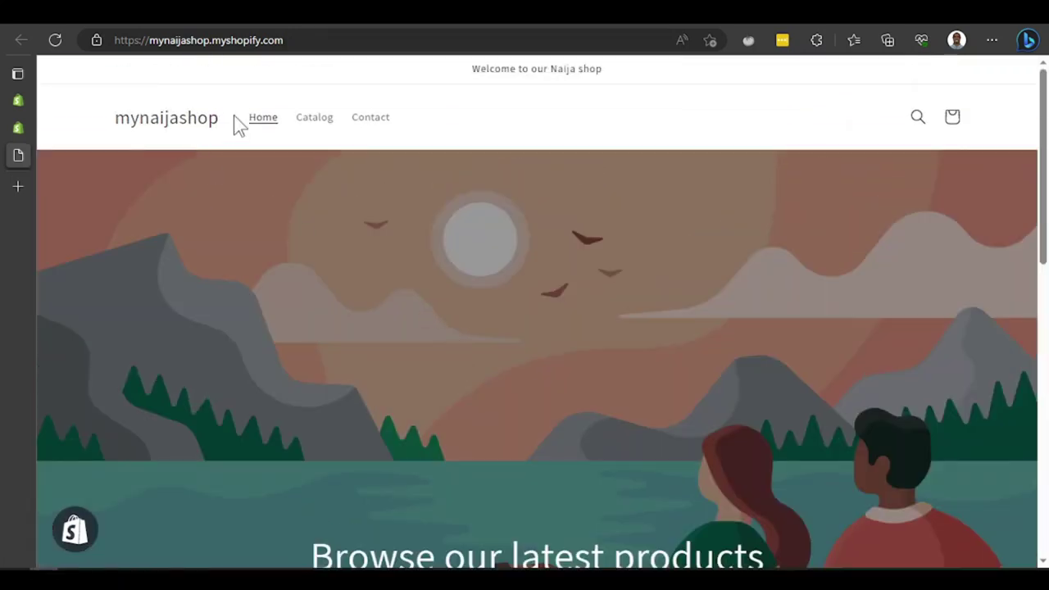
pyautogui.scroll(-12, 517, 341)
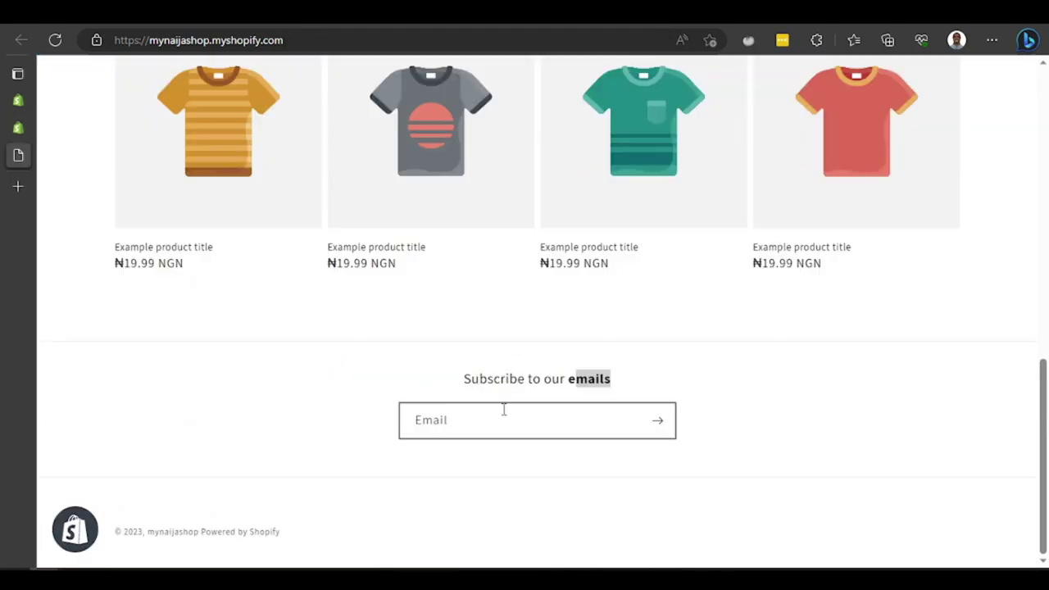
pyautogui.click(18, 127)
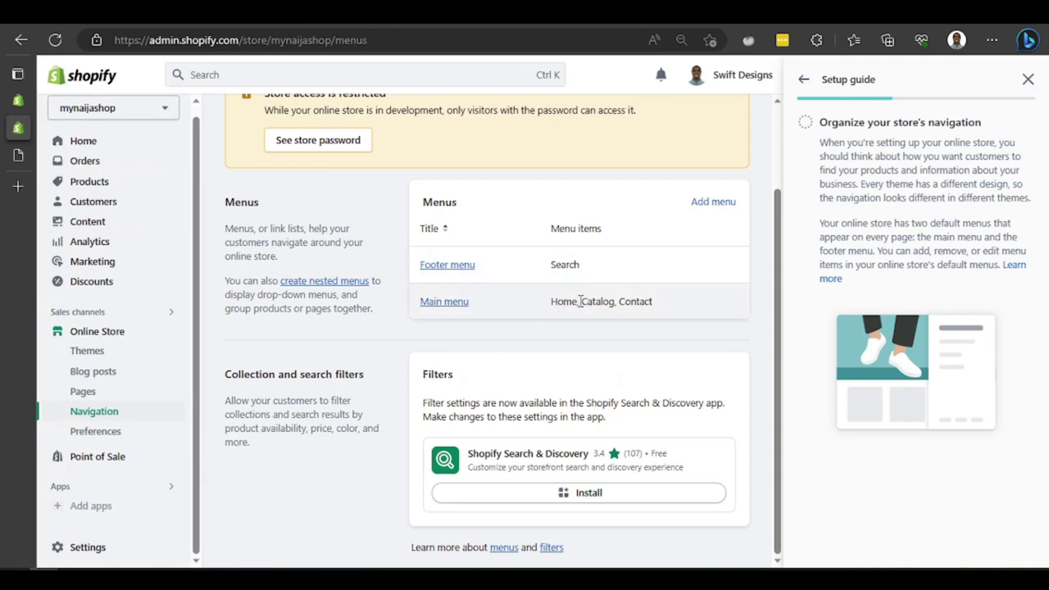
pyautogui.click(18, 155)
pyautogui.press('F5')
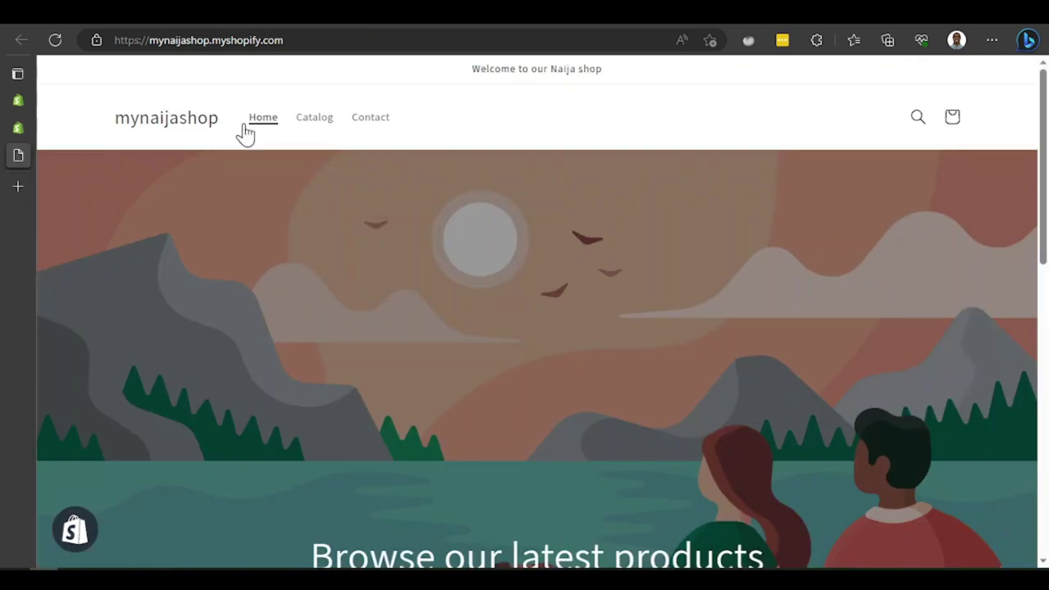
pyautogui.click(17, 100)
pyautogui.click(6, 124)
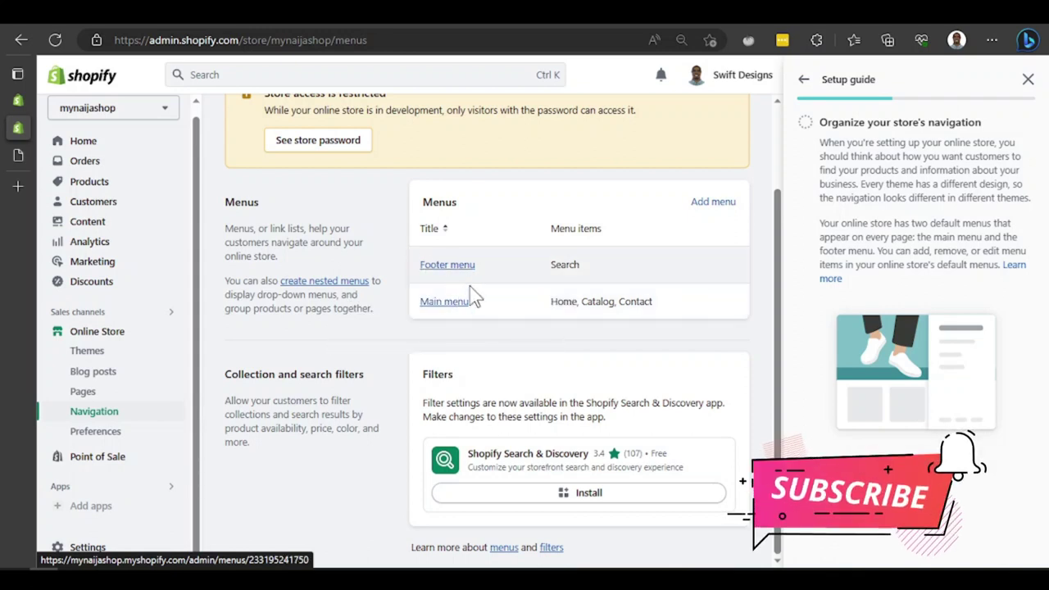
# - Open the Main menu and add an item named FAQ that links to the FAQ page
pyautogui.click(459, 305)
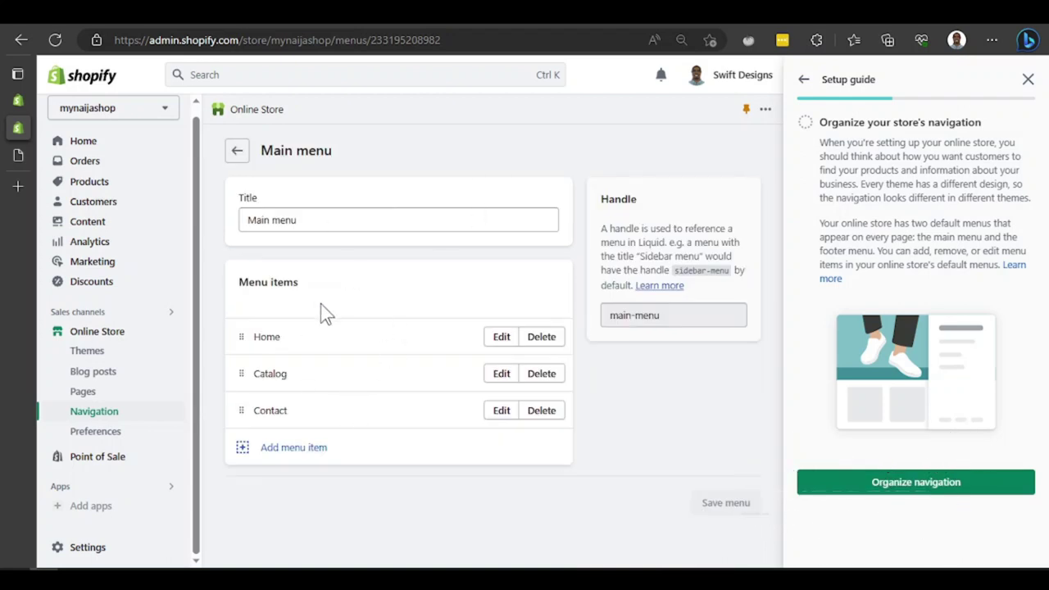
pyautogui.click(342, 218)
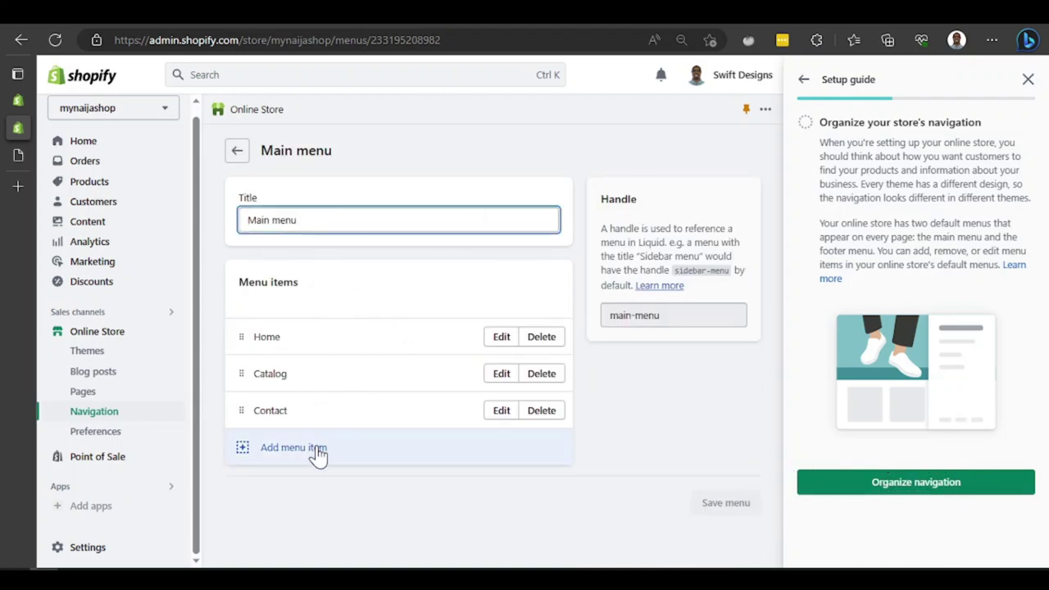
pyautogui.click(284, 455)
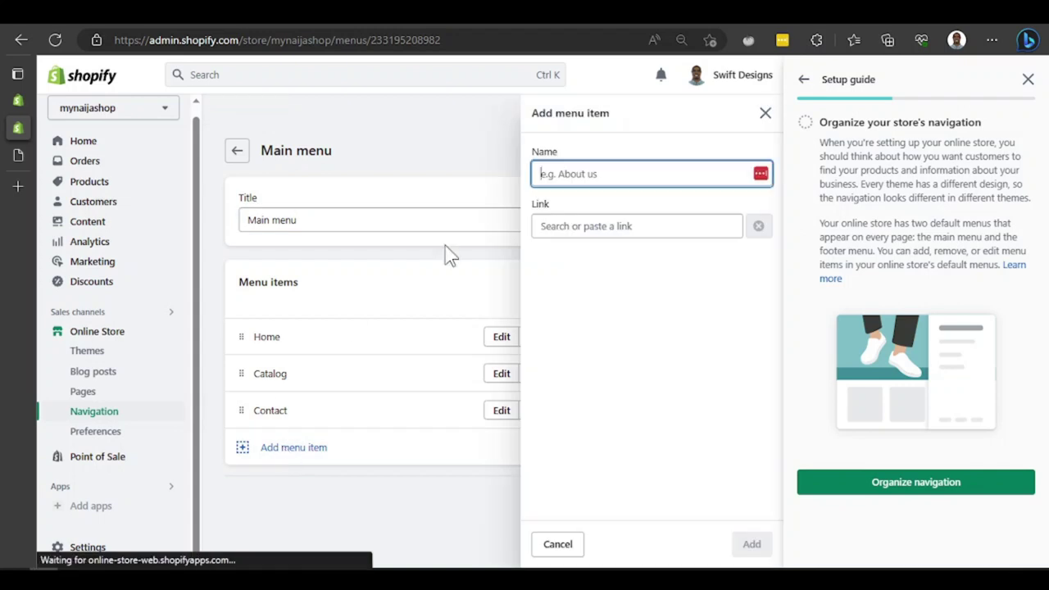
pyautogui.write('FAQ')
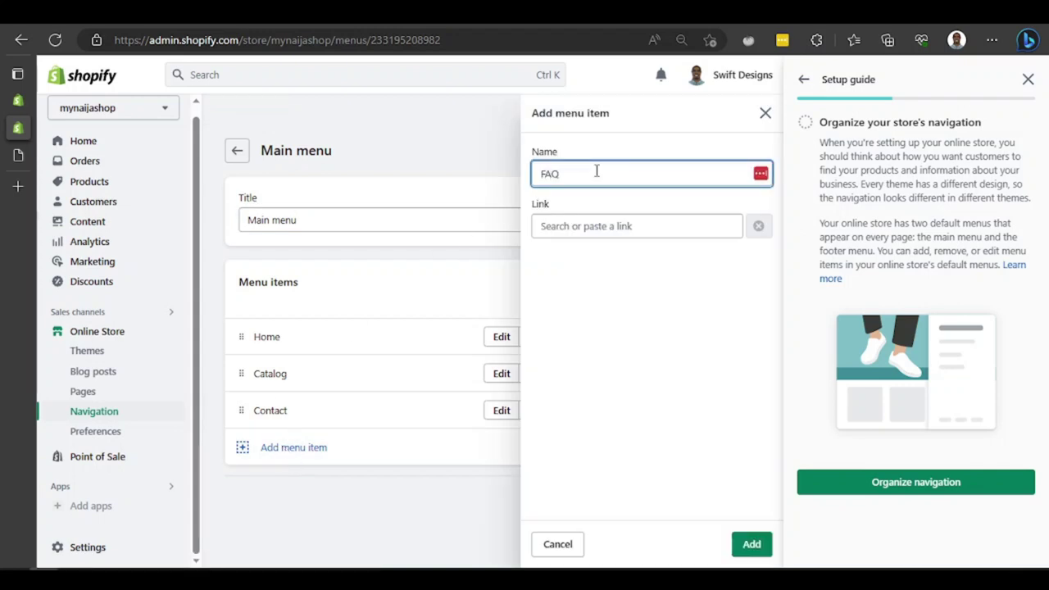
pyautogui.click(639, 231)
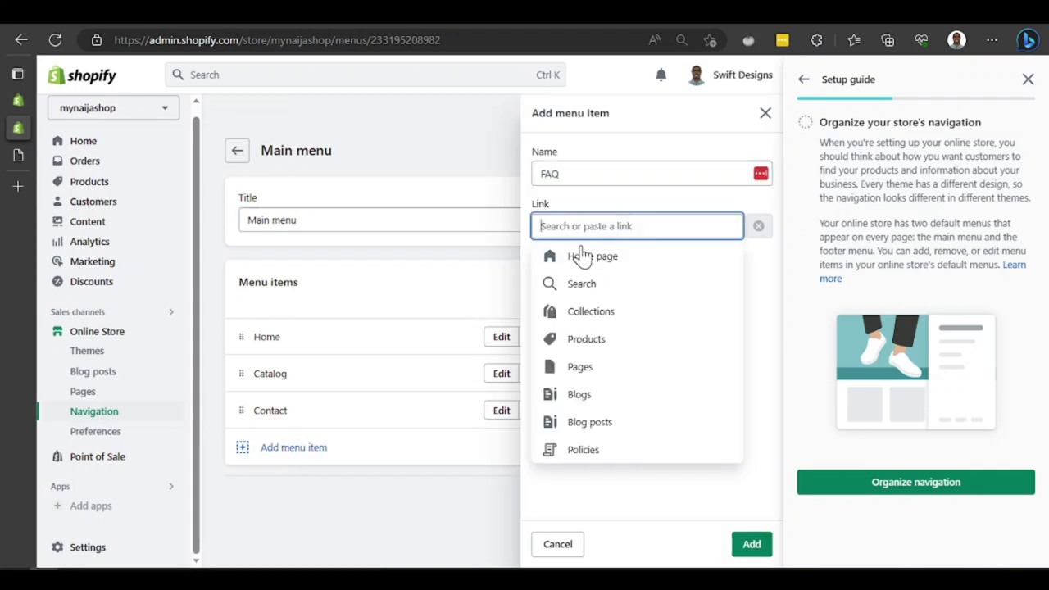
pyautogui.click(598, 369)
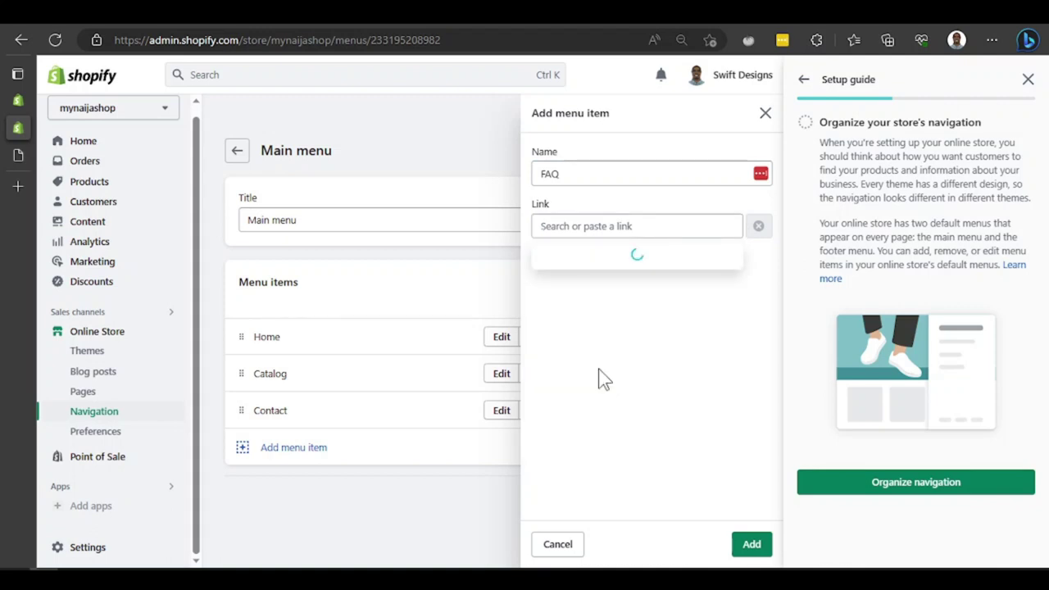
pyautogui.click(593, 312)
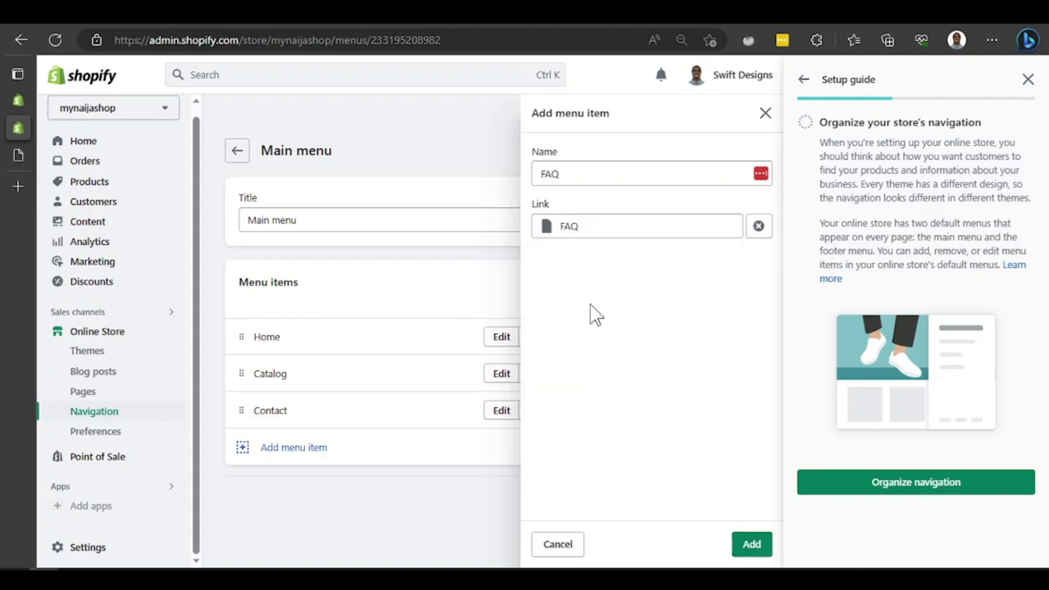
pyautogui.click(751, 549)
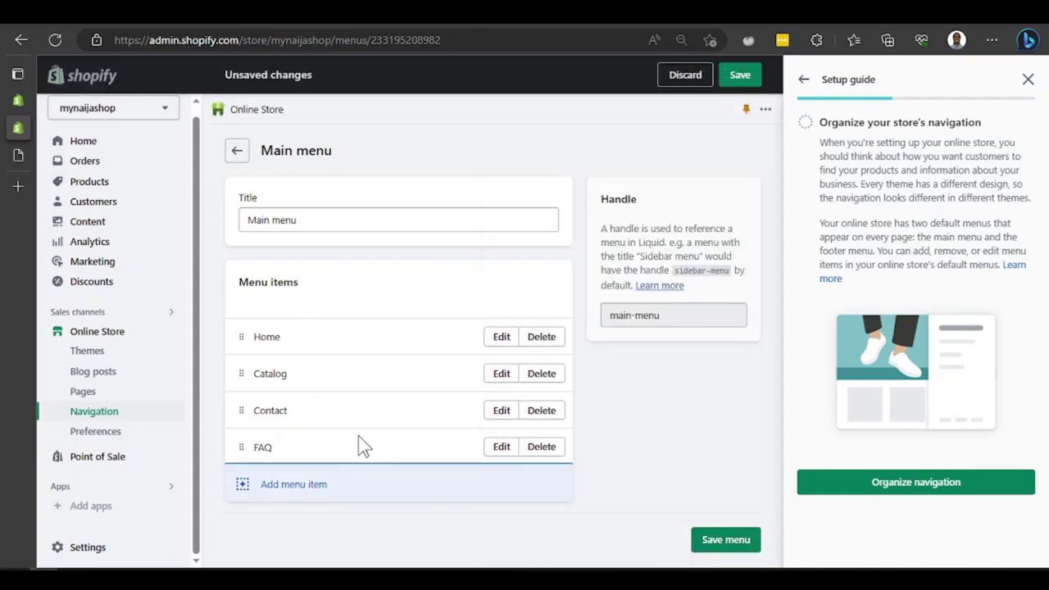
# - Move the FAQ item directly below Home in the Main menu and save the menu
pyautogui.moveTo(246, 443); pyautogui.dragTo(251, 377)
pyautogui.click(738, 75)
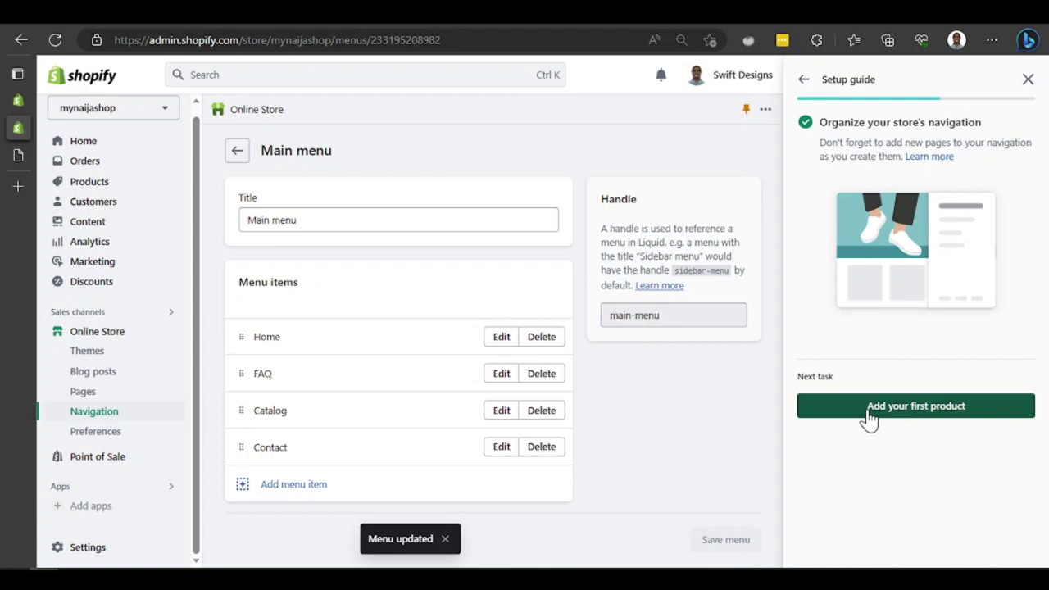
# - Start the setup guide's task for adding the first product and reload the storefront to check its header menu
pyautogui.click(870, 414)
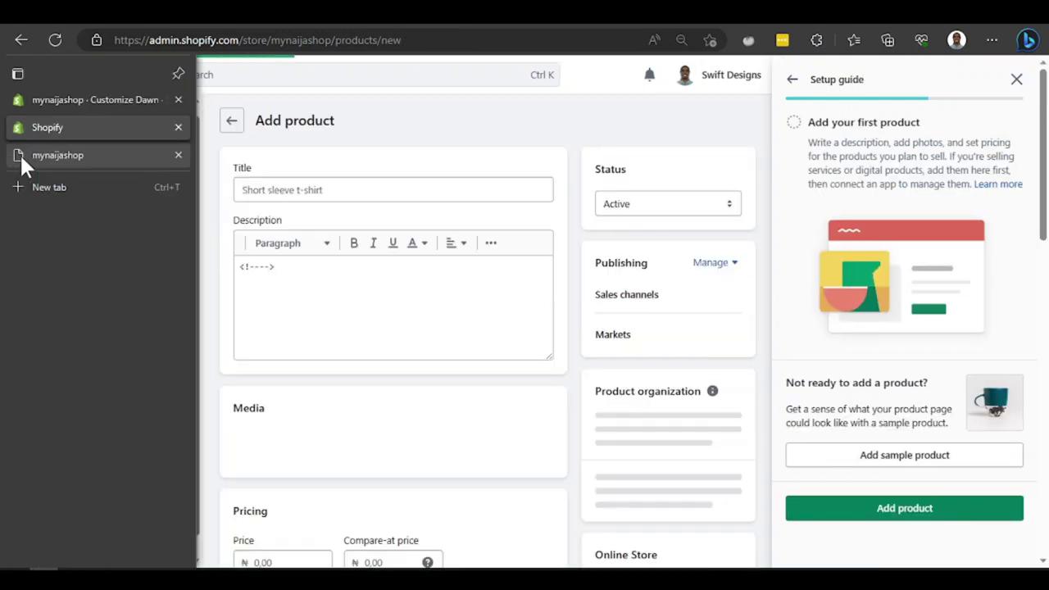
pyautogui.click(20, 154)
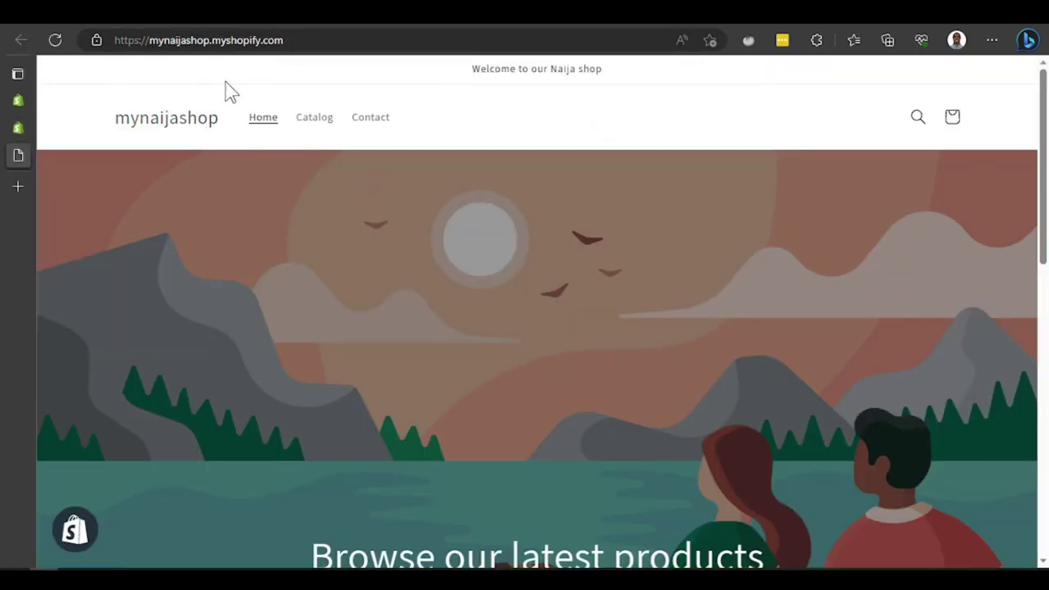
pyautogui.click(55, 39)
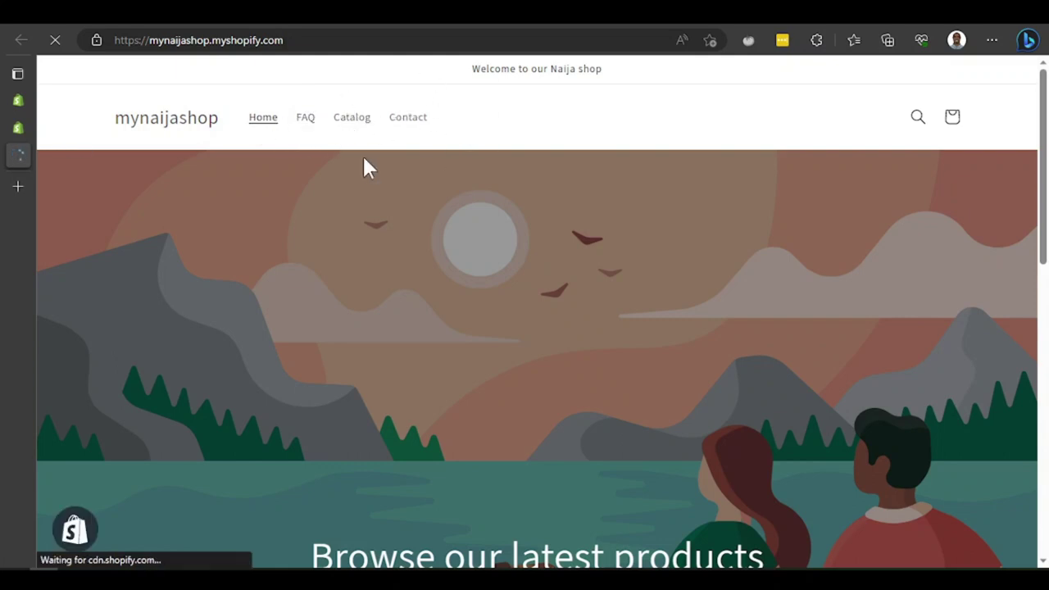
# - Return to the new product form and enter "My Shoe Product for Sale" as the product title
pyautogui.click(17, 134)
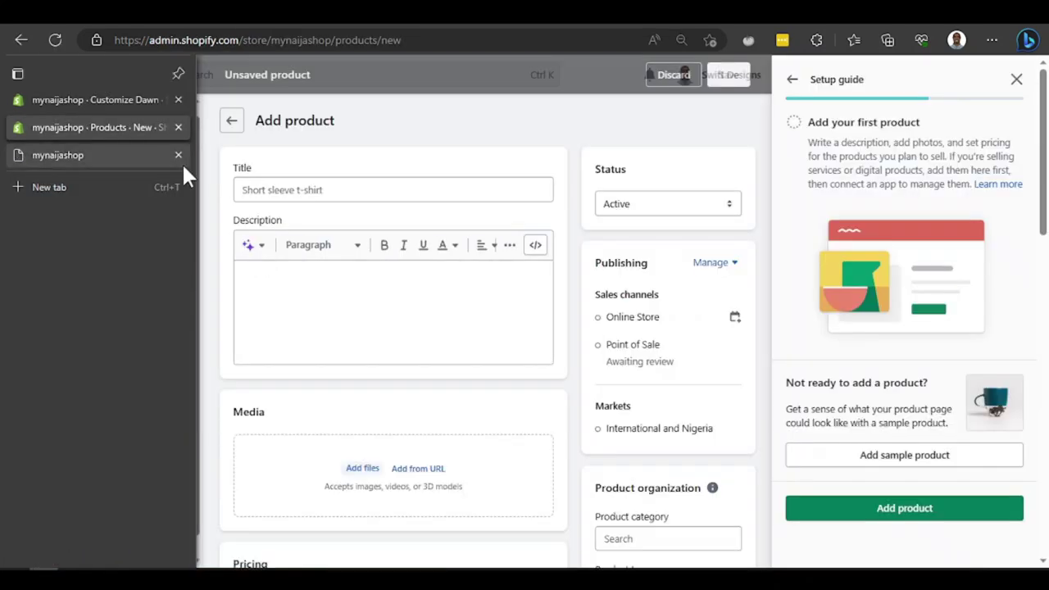
pyautogui.scroll(-1, 656, 263)
pyautogui.scroll(1, 603, 259)
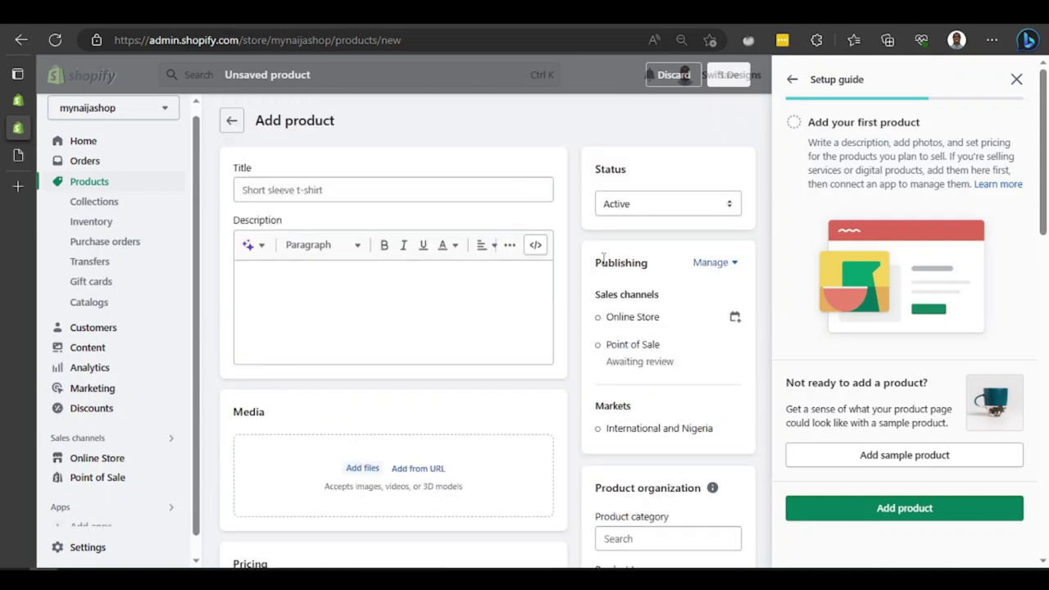
pyautogui.scroll(-1, 327, 155)
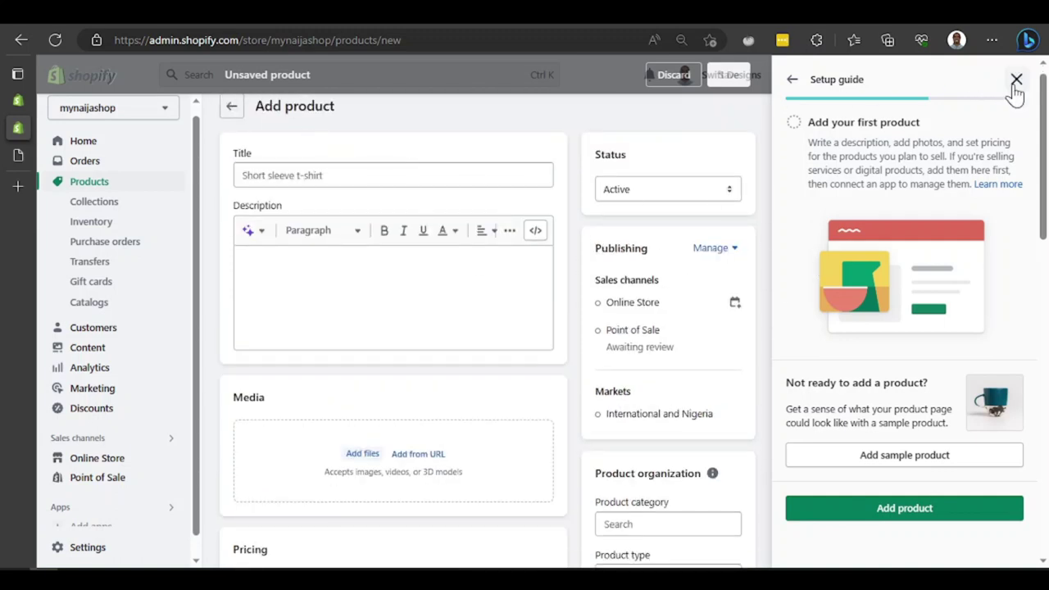
pyautogui.click(303, 180)
pyautogui.write('My Product')
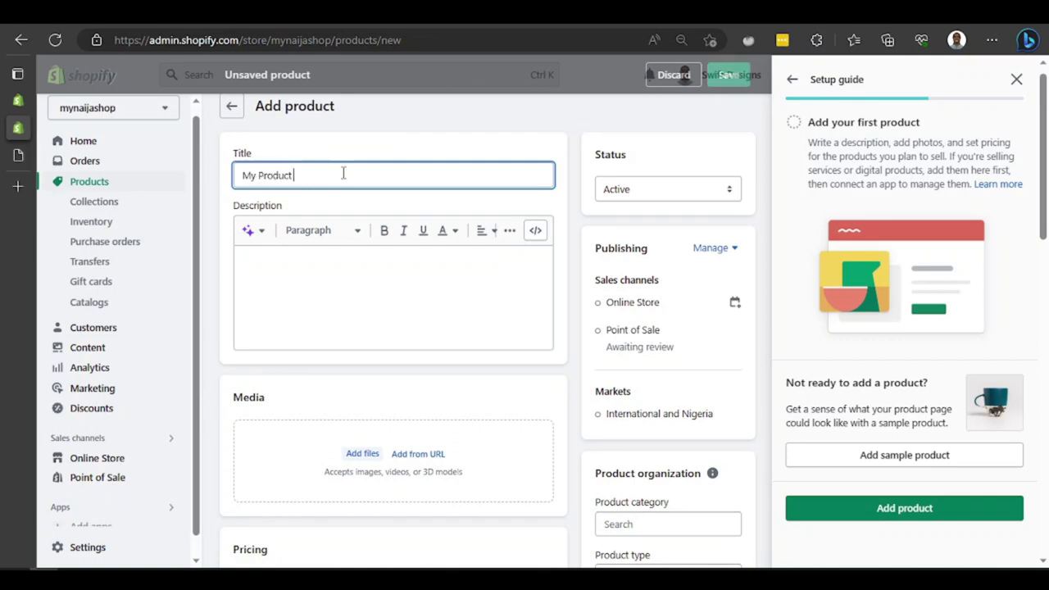
pyautogui.write(' for Sale')
pyautogui.press('Home')
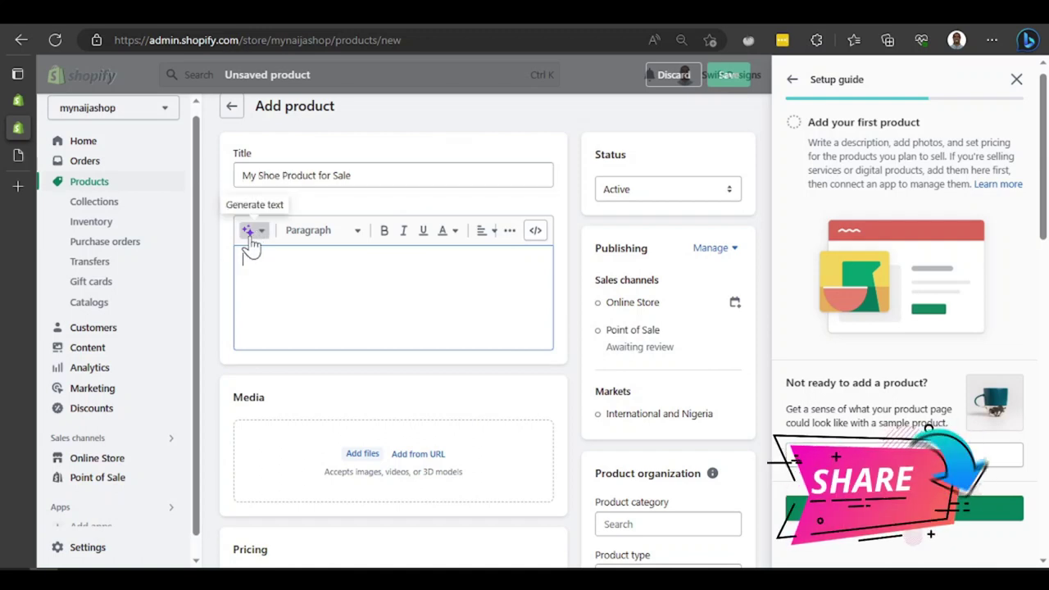
# - Generate the product description from "Give me text for a Shoe product on sale" in a Daring tone and keep the suggestion
pyautogui.click(247, 237)
pyautogui.scroll(-1, 287, 279)
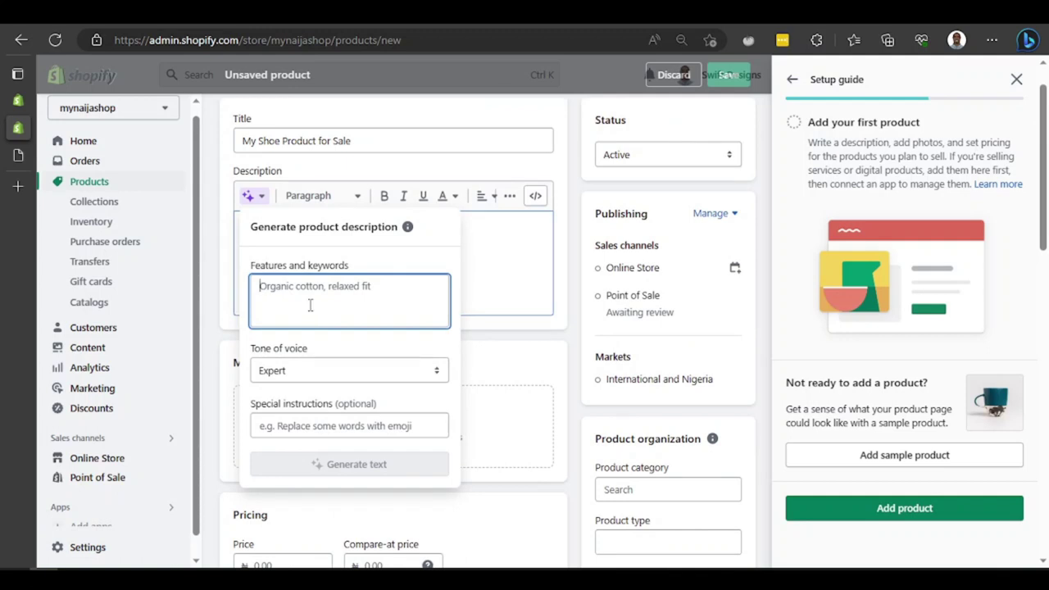
pyautogui.write('Give me text for a Shoe product on sale')
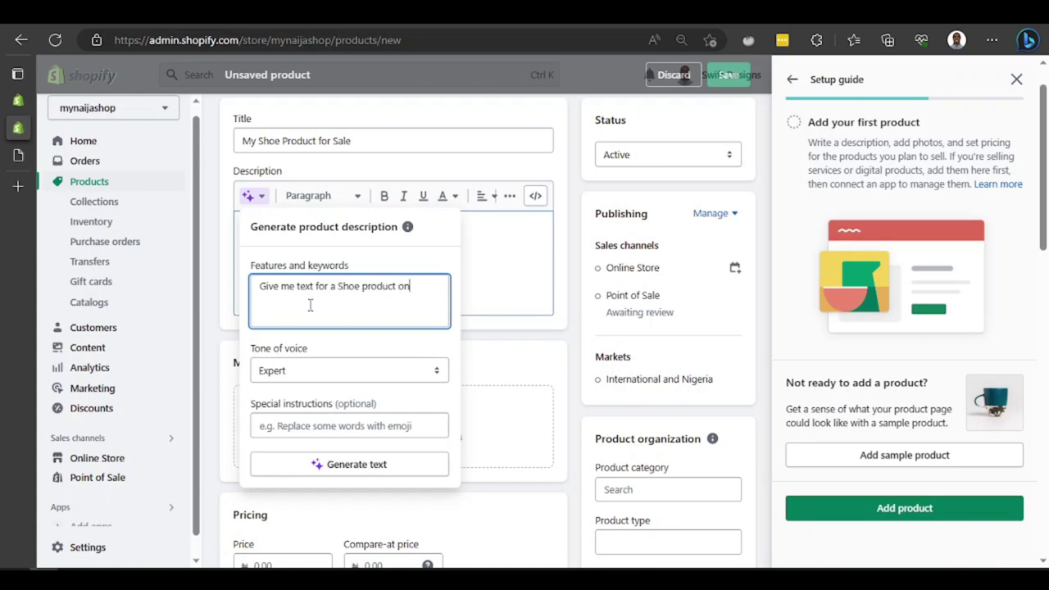
pyautogui.click(327, 369)
pyautogui.click(295, 417)
pyautogui.click(287, 428)
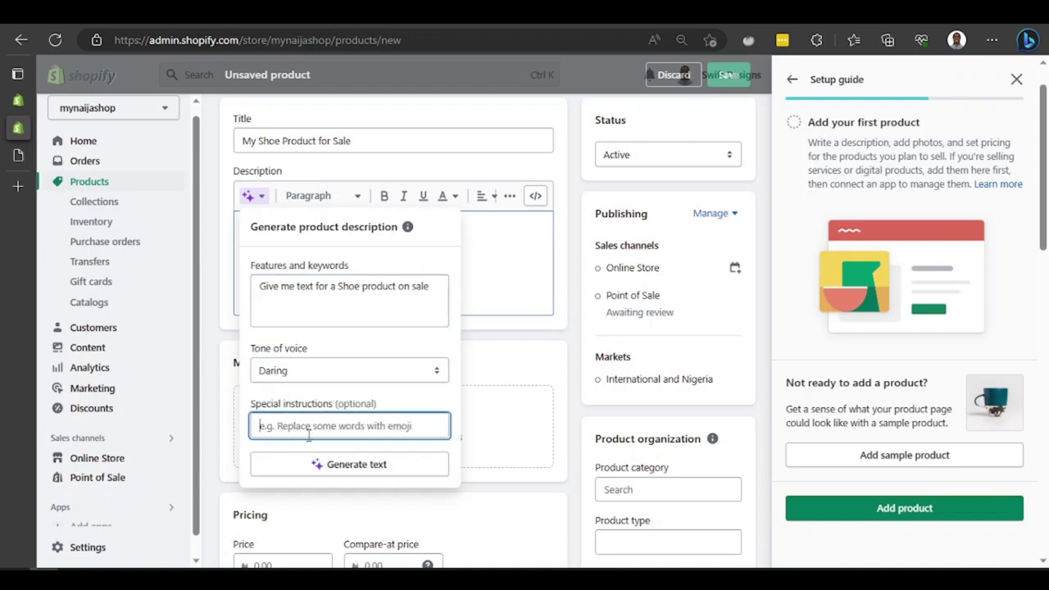
pyautogui.click(298, 474)
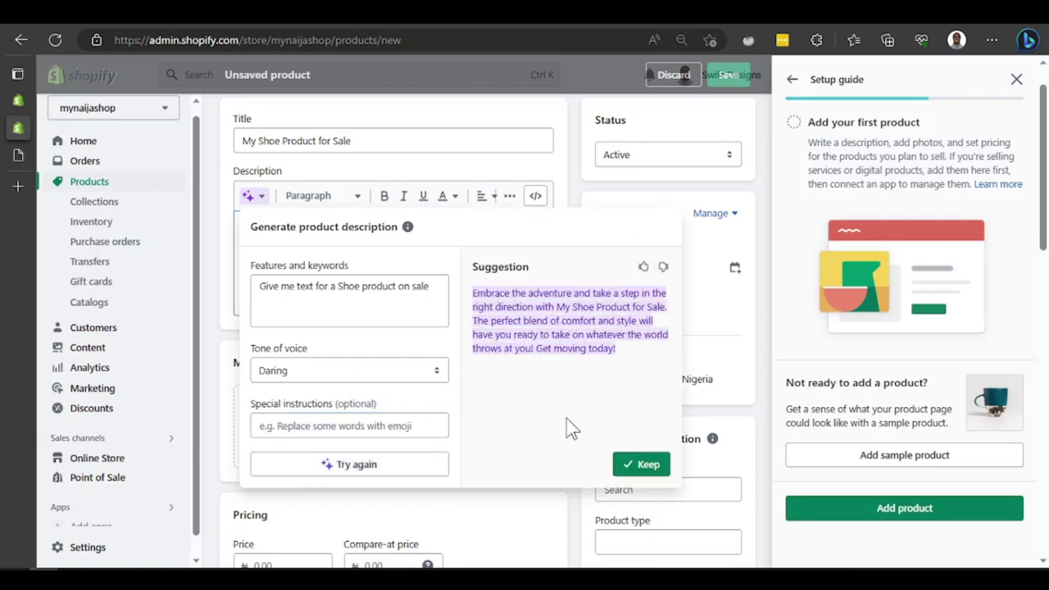
pyautogui.click(632, 464)
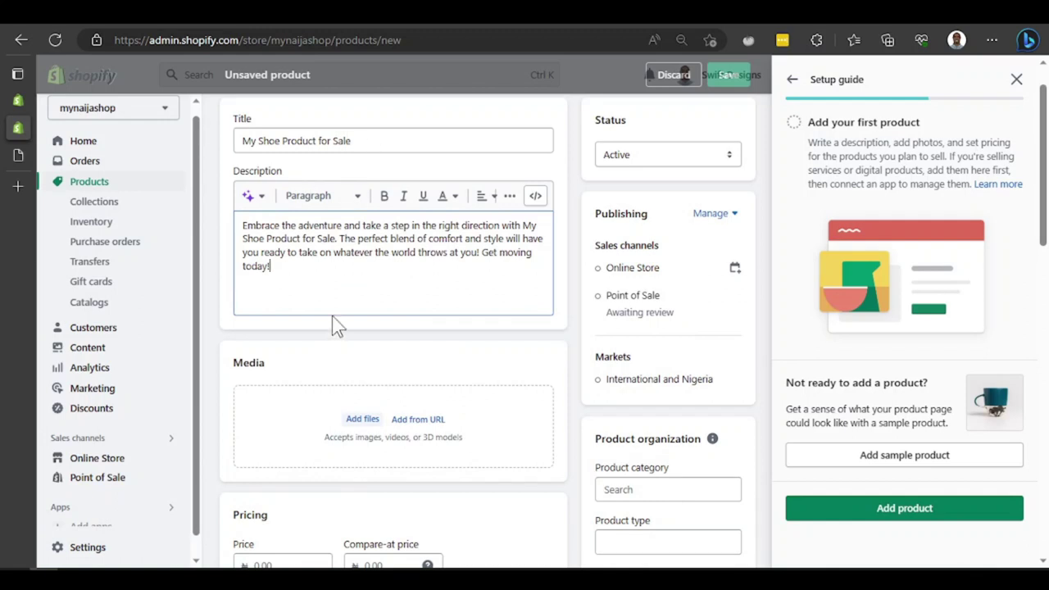
# - Add the round black-and-green logo image file to the product's media
pyautogui.scroll(-2, 340, 309)
pyautogui.scroll(2, 344, 248)
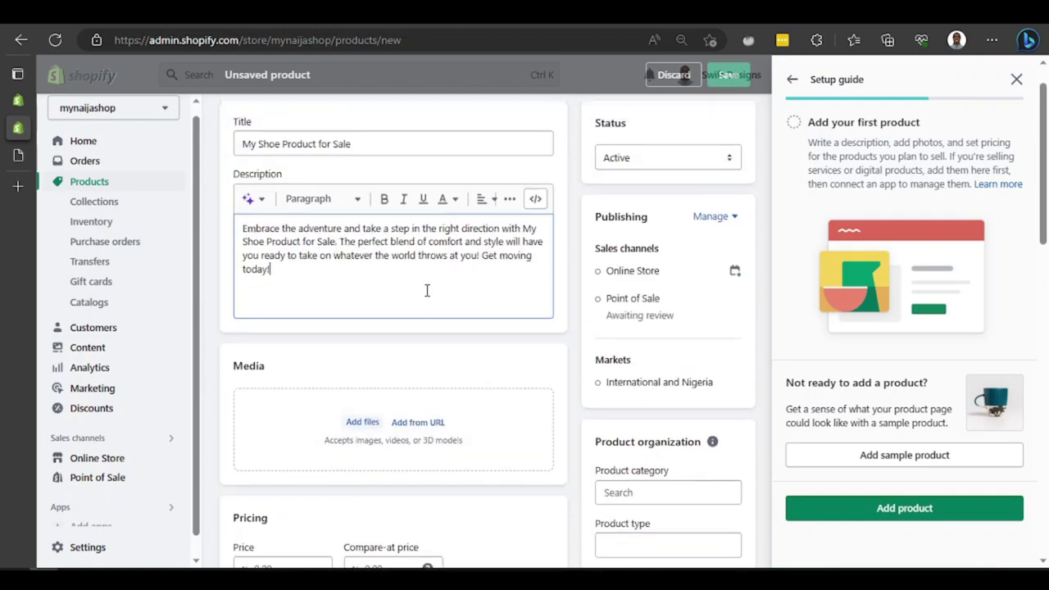
pyautogui.scroll(-2, 401, 287)
pyautogui.scroll(-2, 323, 303)
pyautogui.scroll(1, 345, 295)
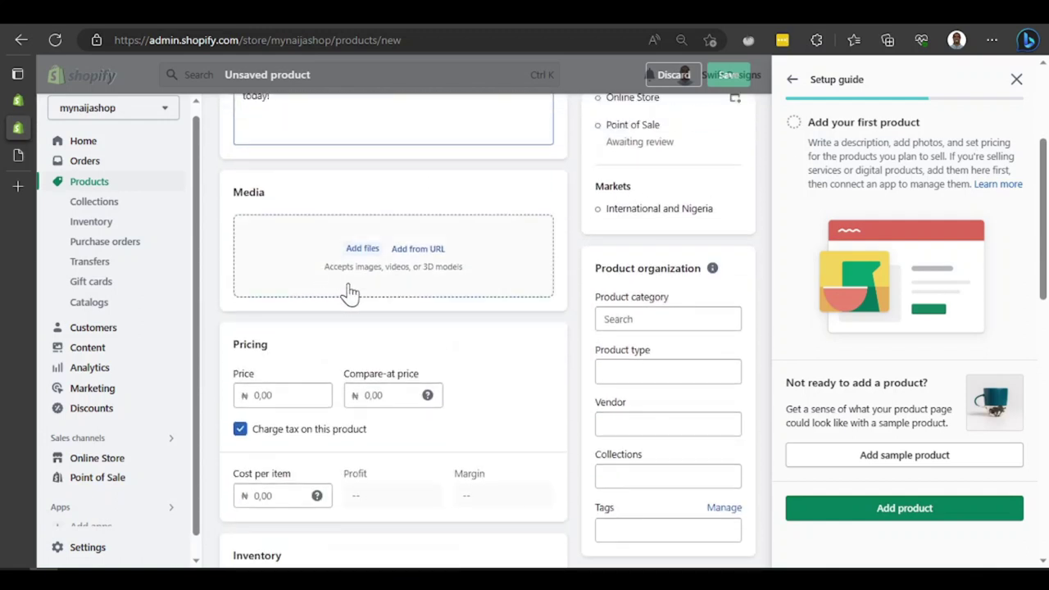
pyautogui.click(360, 248)
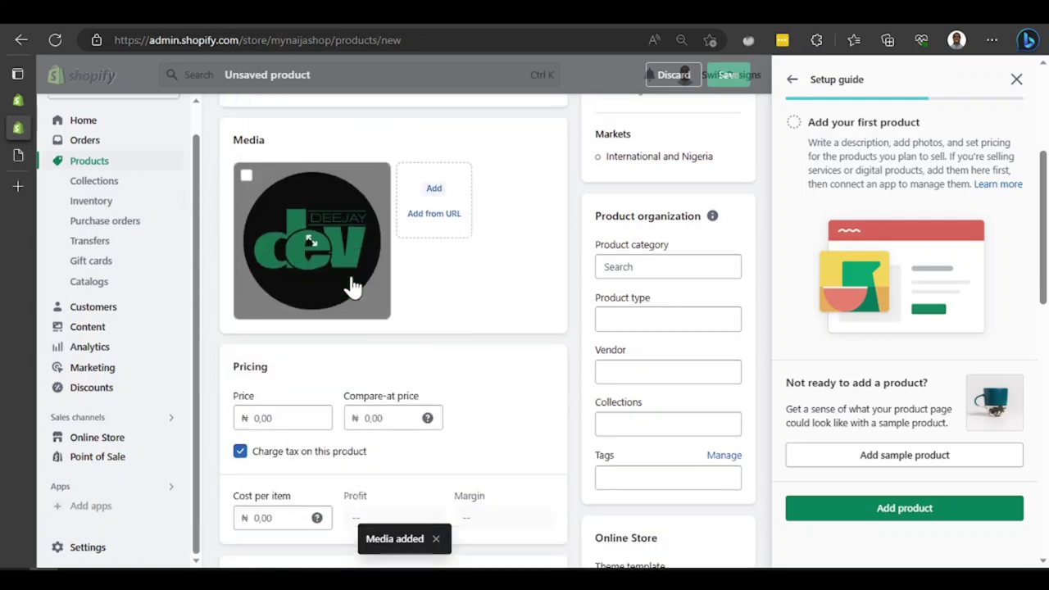
# - Set the product's price to ₦1,000 and its compare-at price to ₦500
pyautogui.scroll(2, 351, 286)
pyautogui.scroll(-1, 363, 265)
pyautogui.scroll(1, 379, 295)
pyautogui.scroll(-2, 418, 283)
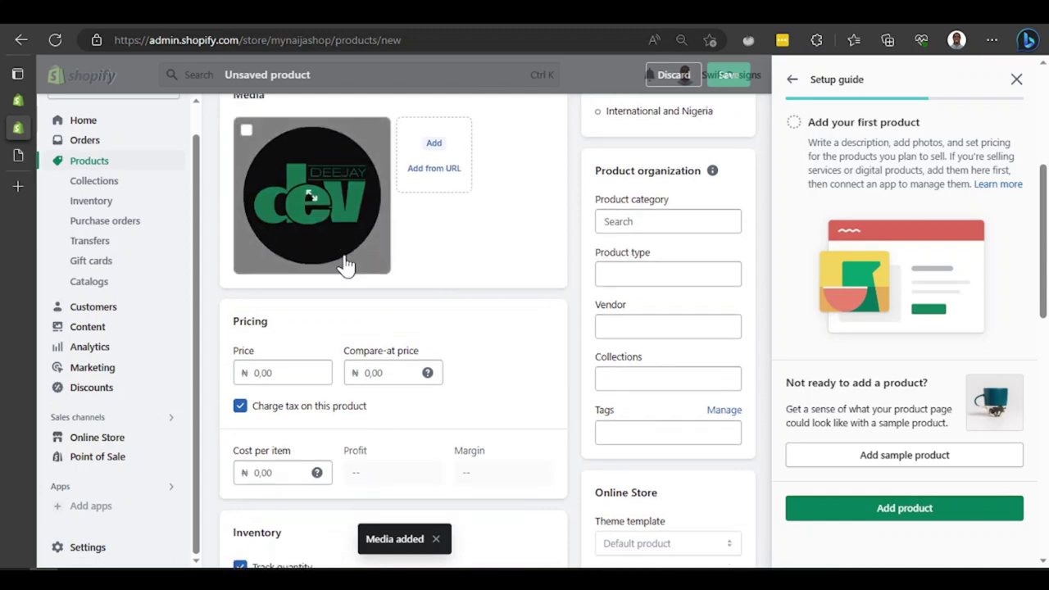
pyautogui.scroll(-4, 346, 261)
pyautogui.scroll(4, 344, 263)
pyautogui.scroll(-3, 328, 250)
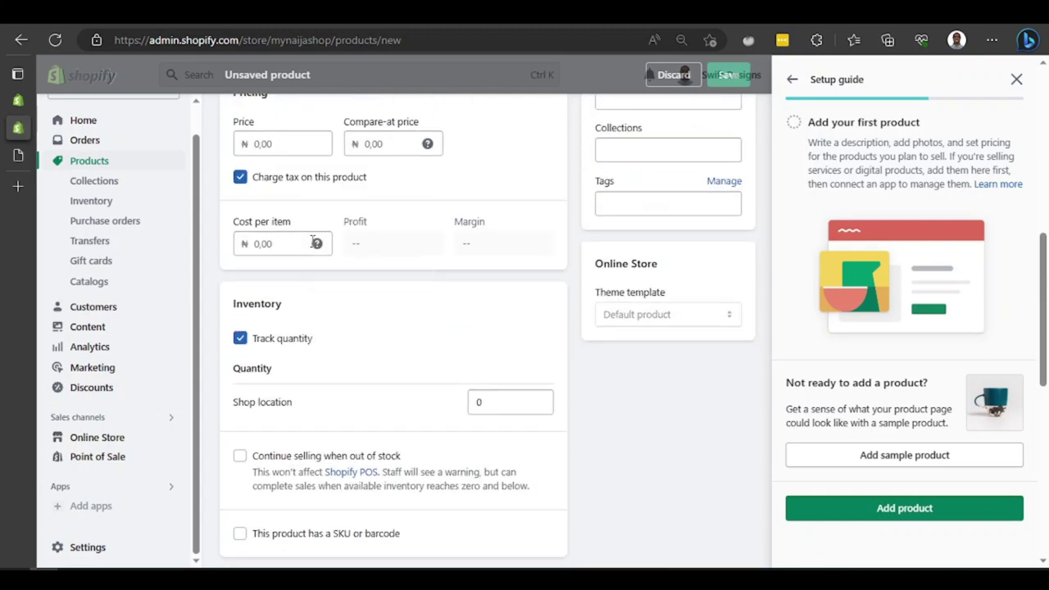
pyautogui.scroll(1, 324, 176)
pyautogui.click(282, 212)
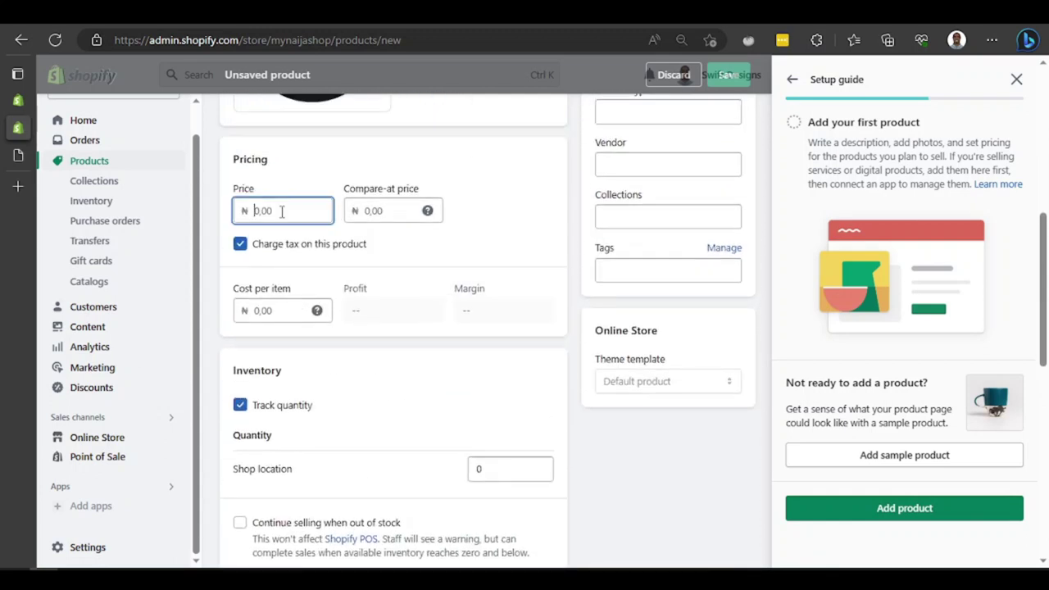
pyautogui.write('1000')
pyautogui.click(397, 213)
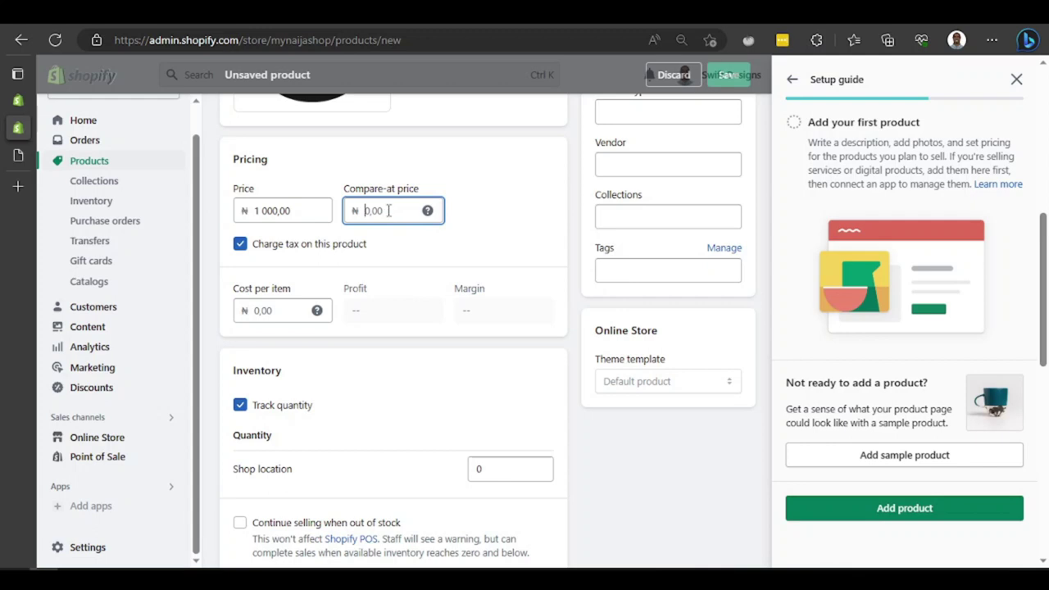
pyautogui.moveTo(427, 210)
pyautogui.click(398, 232)
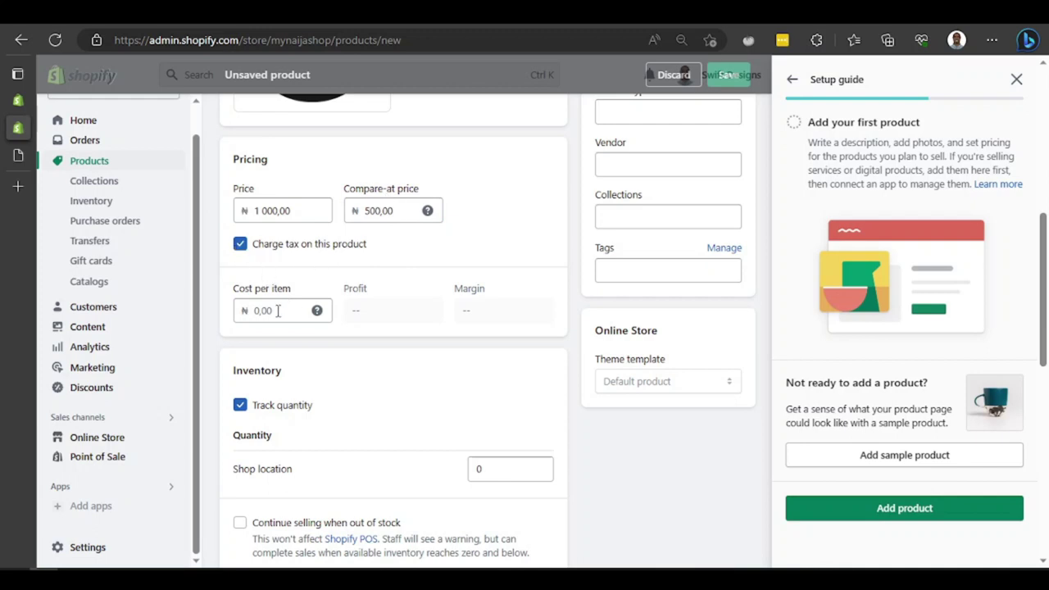
# - Set the product's cost per item to ₦200 and check the resulting profit and margin
pyautogui.scroll(-1, 278, 303)
pyautogui.click(273, 264)
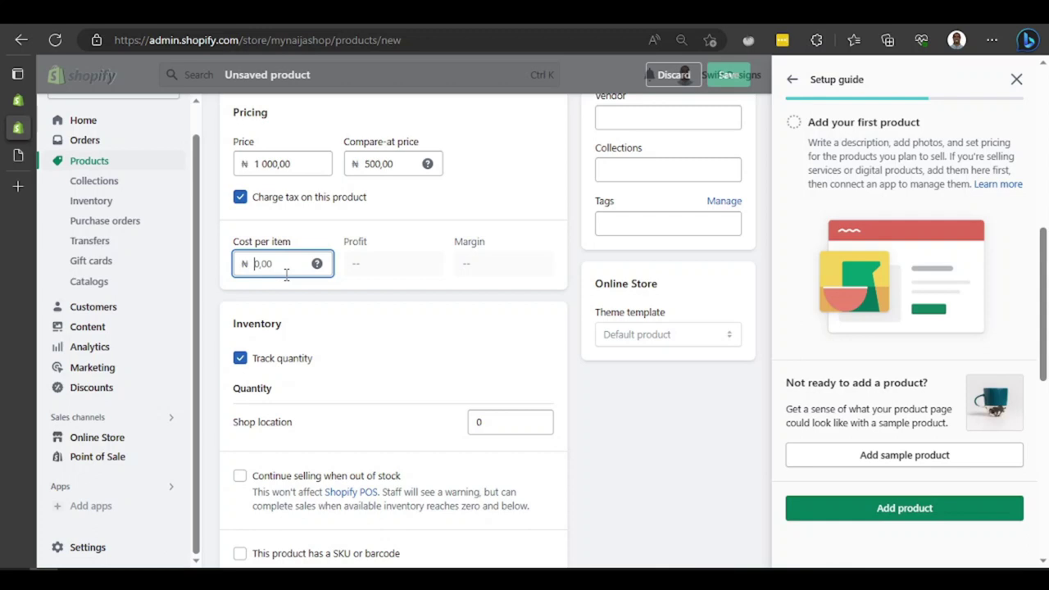
pyautogui.write('200')
pyautogui.click(360, 293)
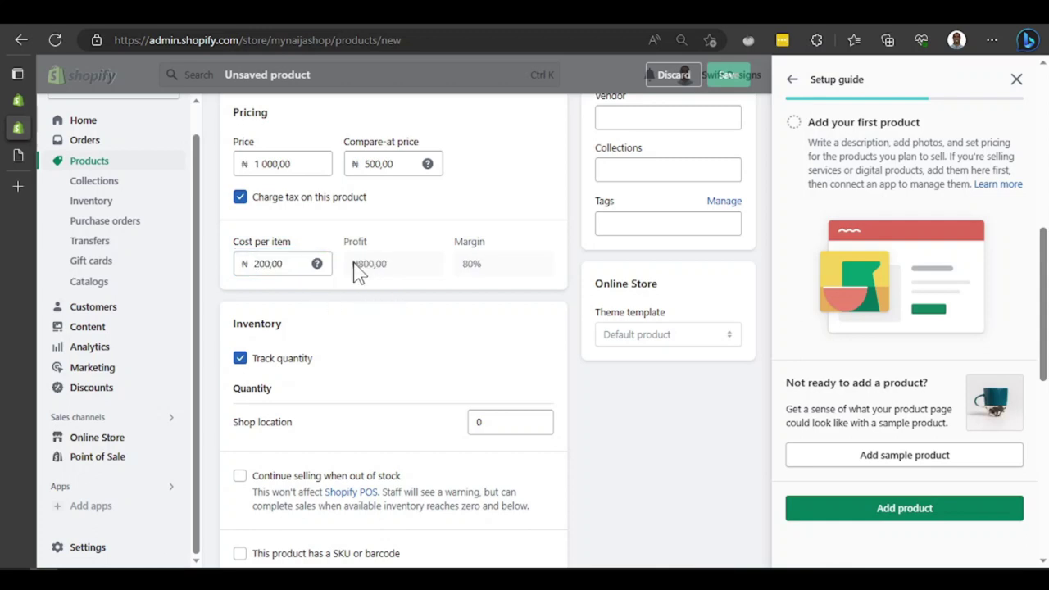
pyautogui.moveTo(366, 268); pyautogui.dragTo(386, 275)
pyautogui.moveTo(492, 264); pyautogui.dragTo(475, 265)
# - Look over the inventory, shipping and variants sections of the product form
pyautogui.scroll(-3, 403, 265)
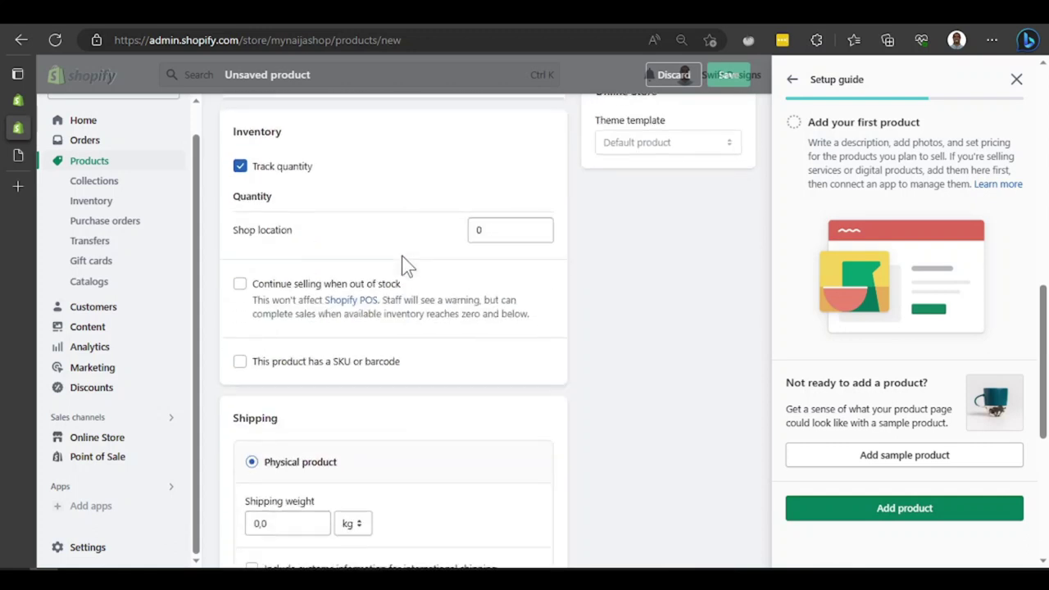
pyautogui.scroll(2, 366, 247)
pyautogui.scroll(-4, 366, 247)
pyautogui.scroll(3, 364, 249)
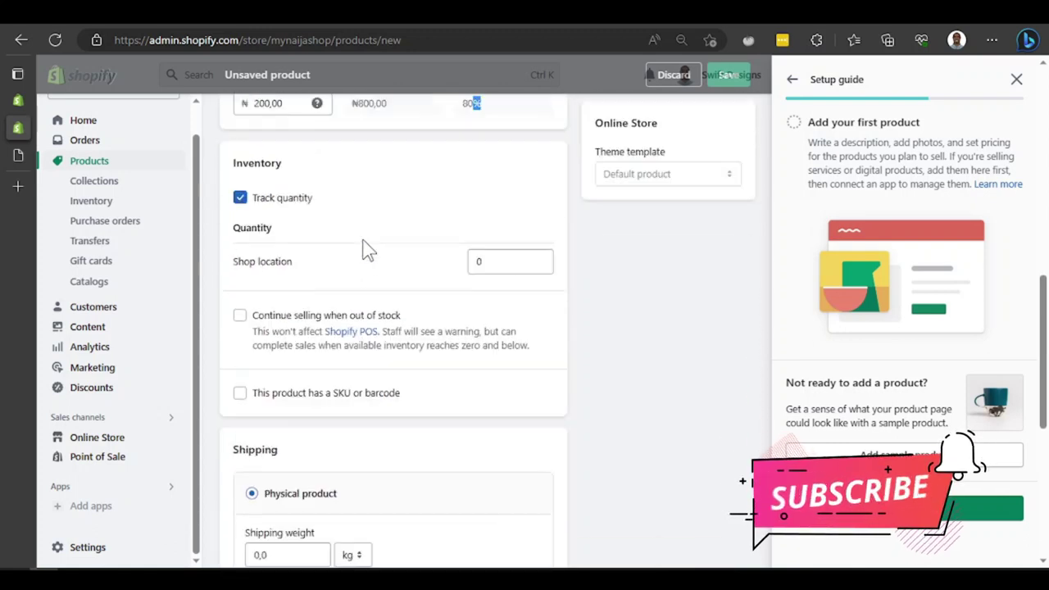
pyautogui.scroll(-1, 344, 307)
pyautogui.scroll(-3, 405, 251)
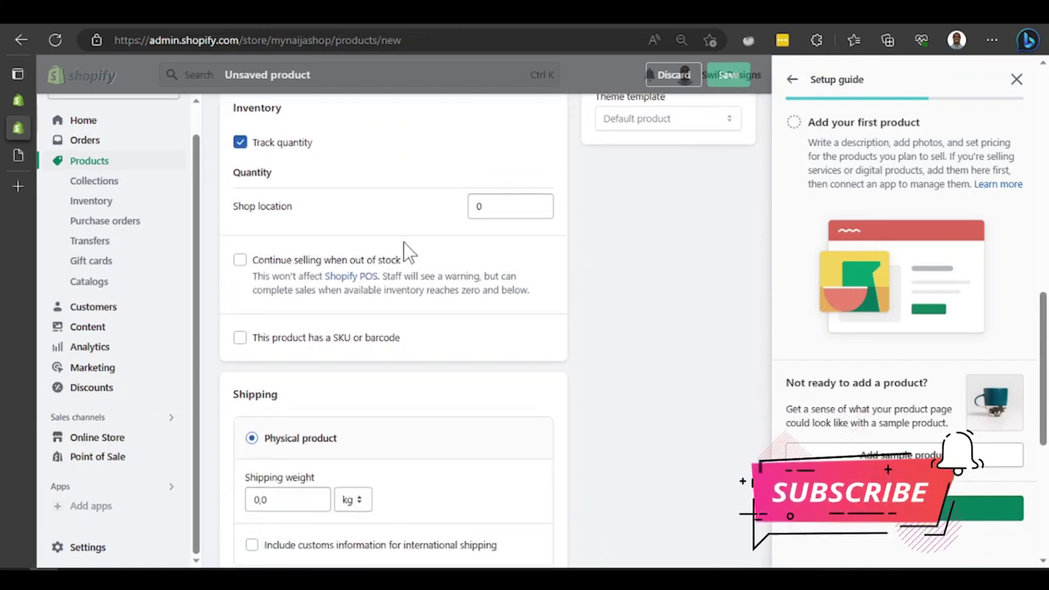
pyautogui.scroll(-1, 402, 250)
pyautogui.scroll(1, 402, 251)
pyautogui.scroll(-1, 397, 246)
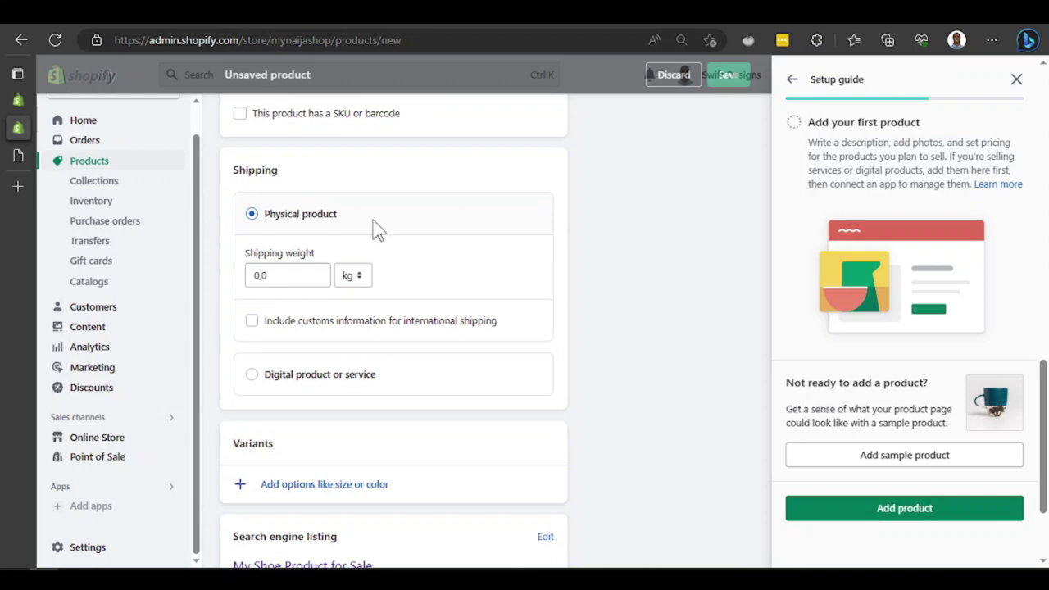
# - Save the new product and close the setup guide
pyautogui.scroll(-3, 375, 230)
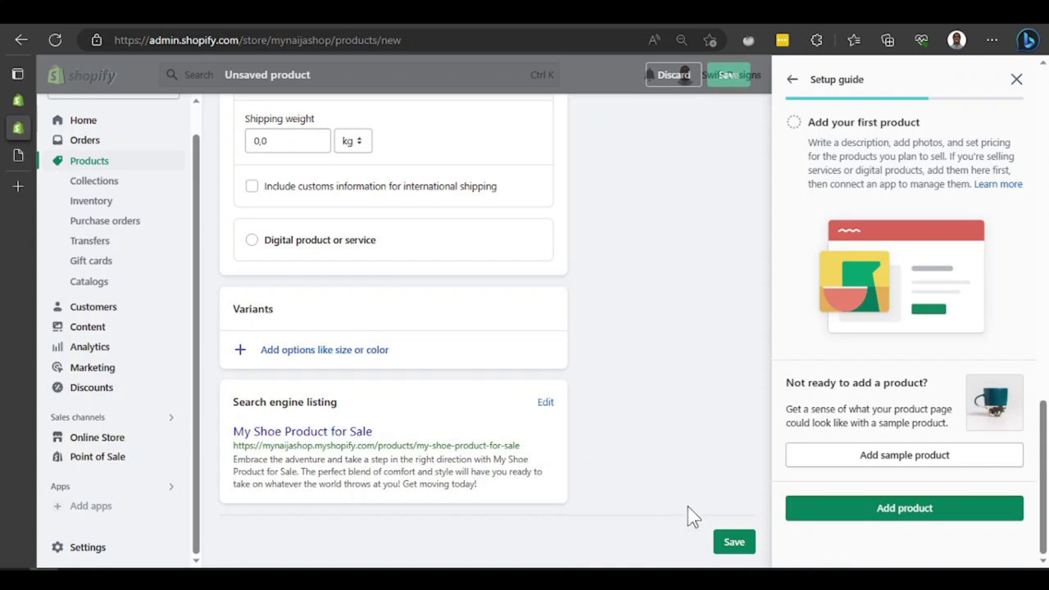
pyautogui.click(733, 544)
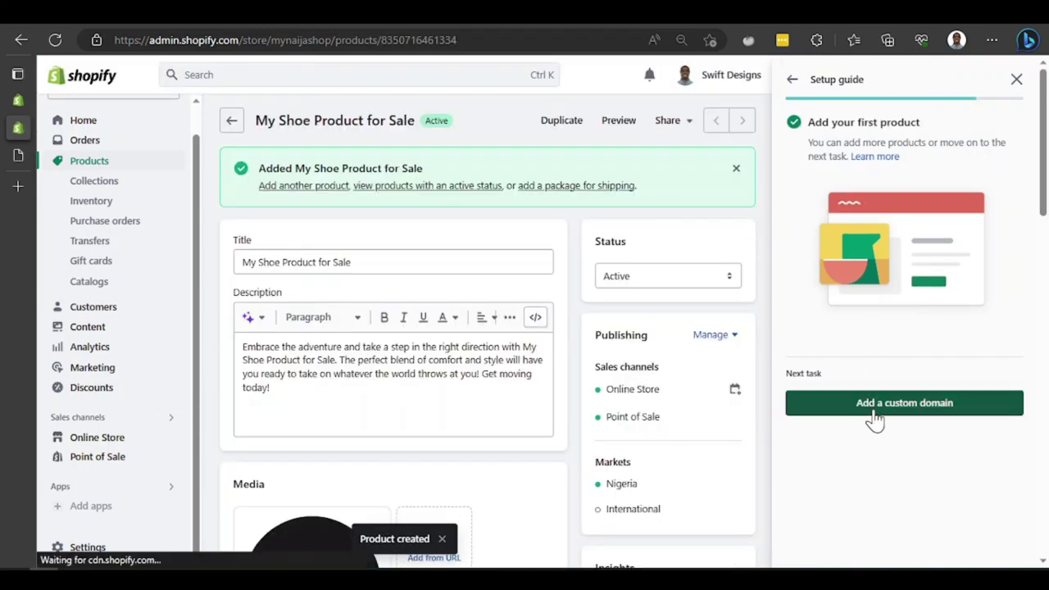
pyautogui.click(871, 408)
# - Expand the International market's details in the product's publishing section
pyautogui.scroll(-1, 791, 330)
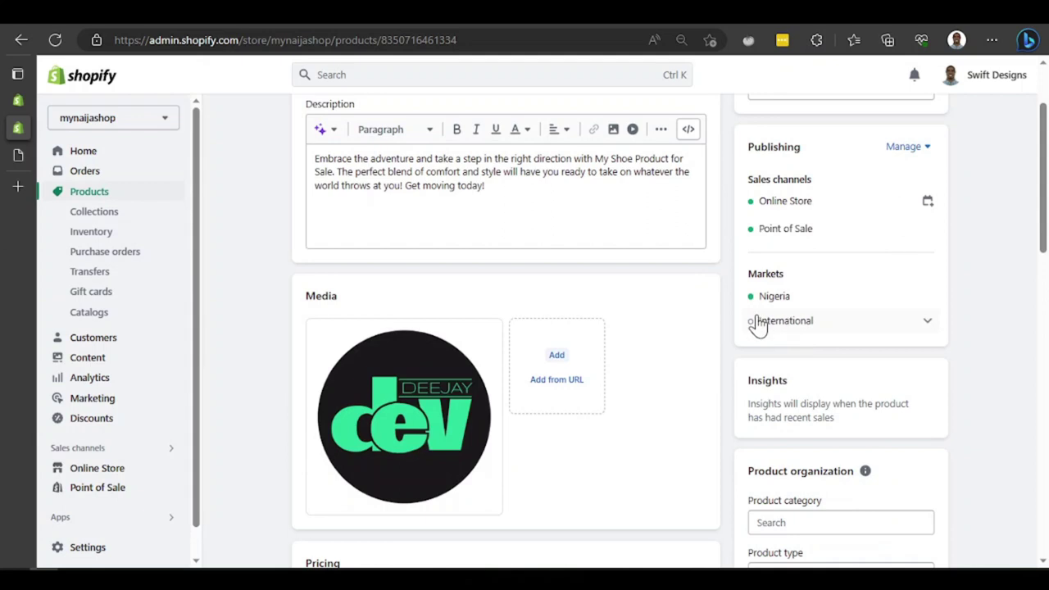
pyautogui.click(872, 332)
pyautogui.click(755, 328)
pyautogui.click(756, 326)
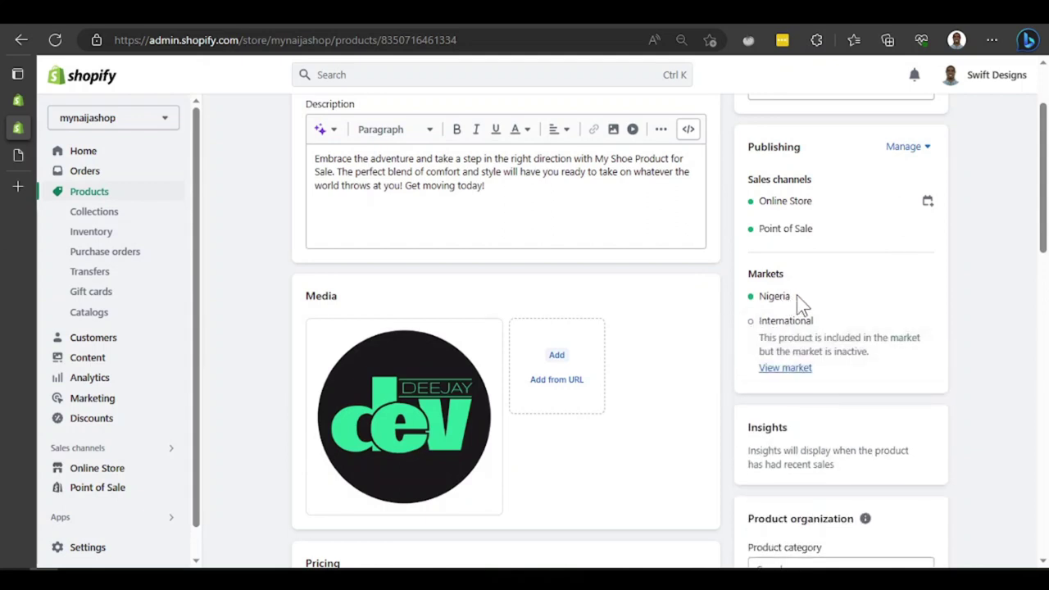
# - Set the product category to Business & Industrial, save the product and return to the products list
pyautogui.scroll(-2, 803, 301)
pyautogui.scroll(-2, 794, 298)
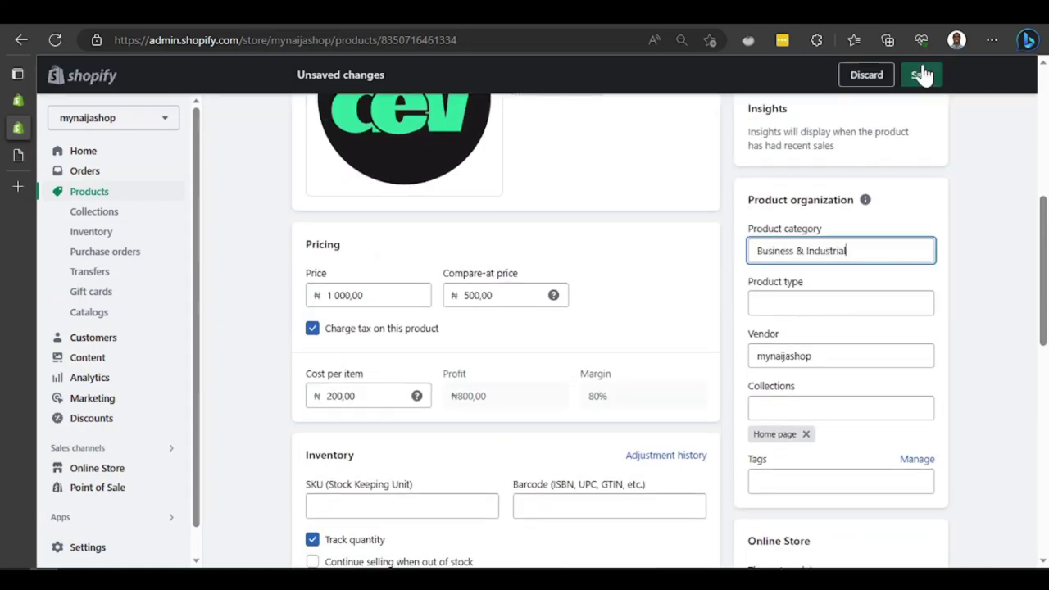
pyautogui.click(921, 74)
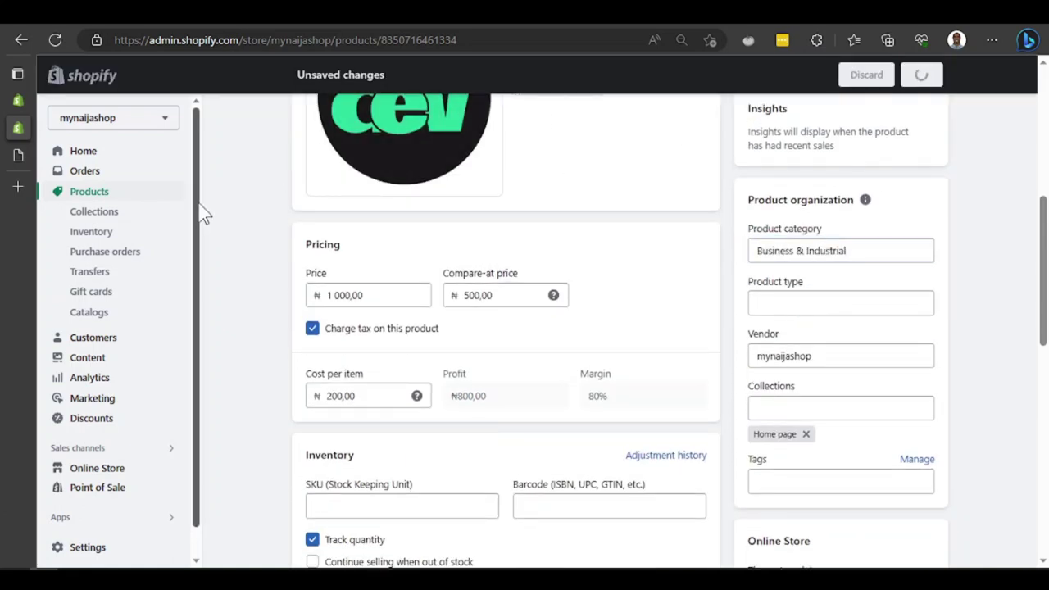
pyautogui.click(300, 117)
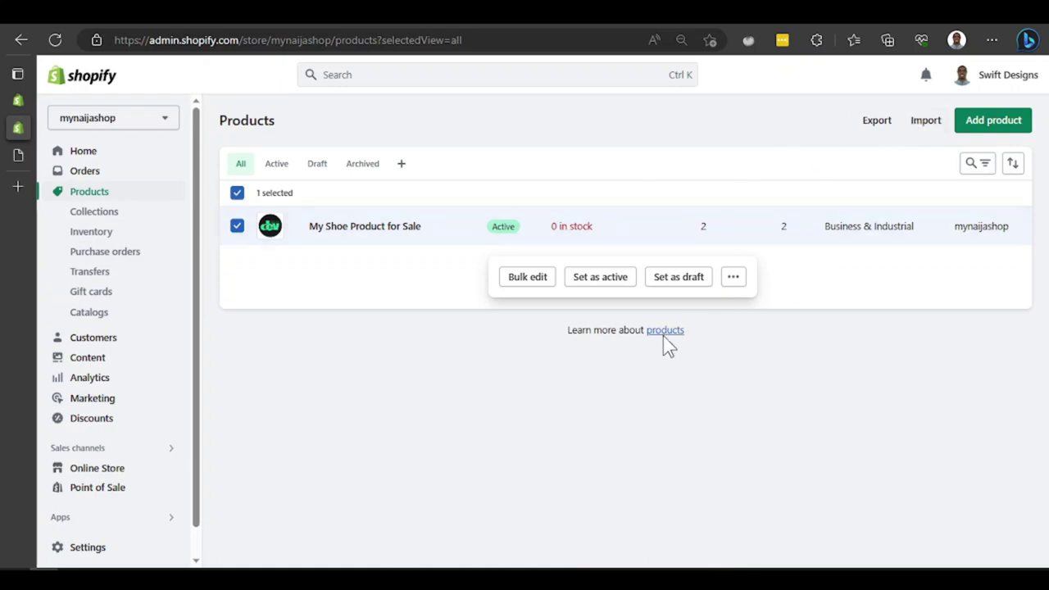
# - Open the Home page collection and examine its description, products, sorting, image and search engine listing options
pyautogui.click(106, 218)
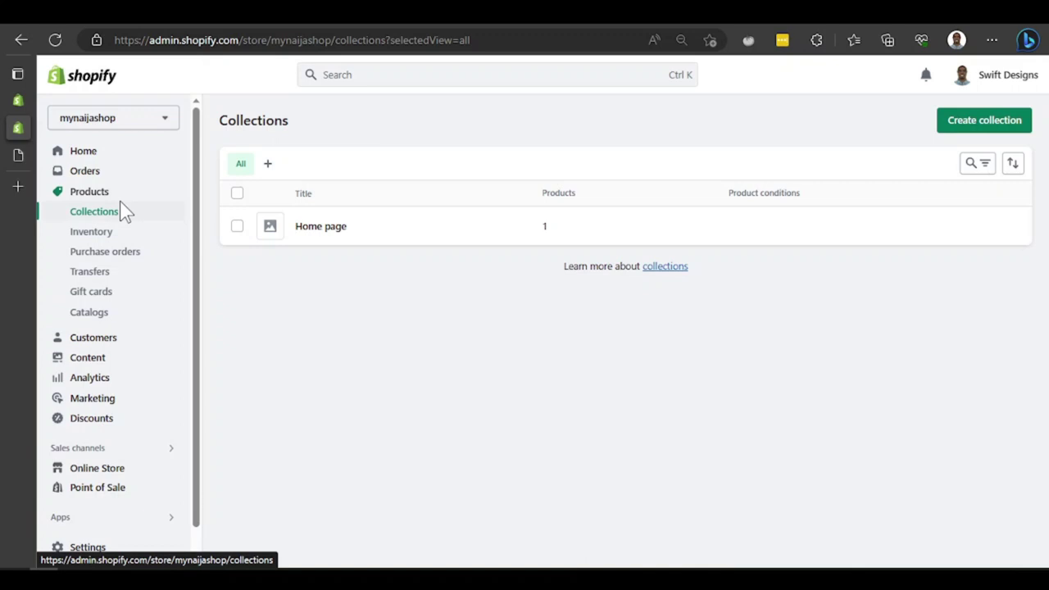
pyautogui.click(427, 236)
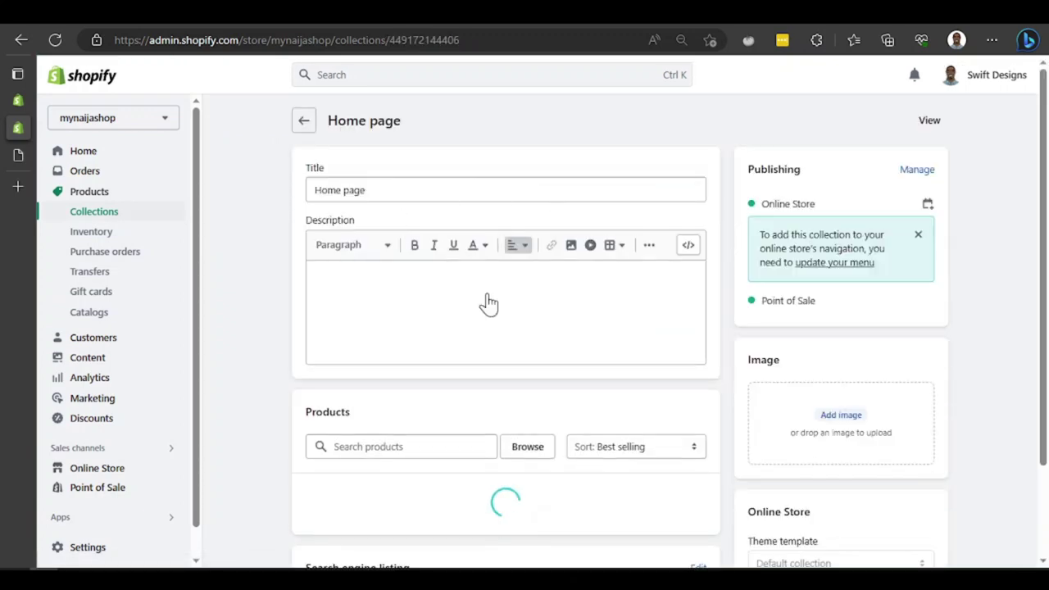
pyautogui.scroll(-2, 456, 314)
pyautogui.scroll(1, 497, 410)
pyautogui.scroll(-1, 504, 443)
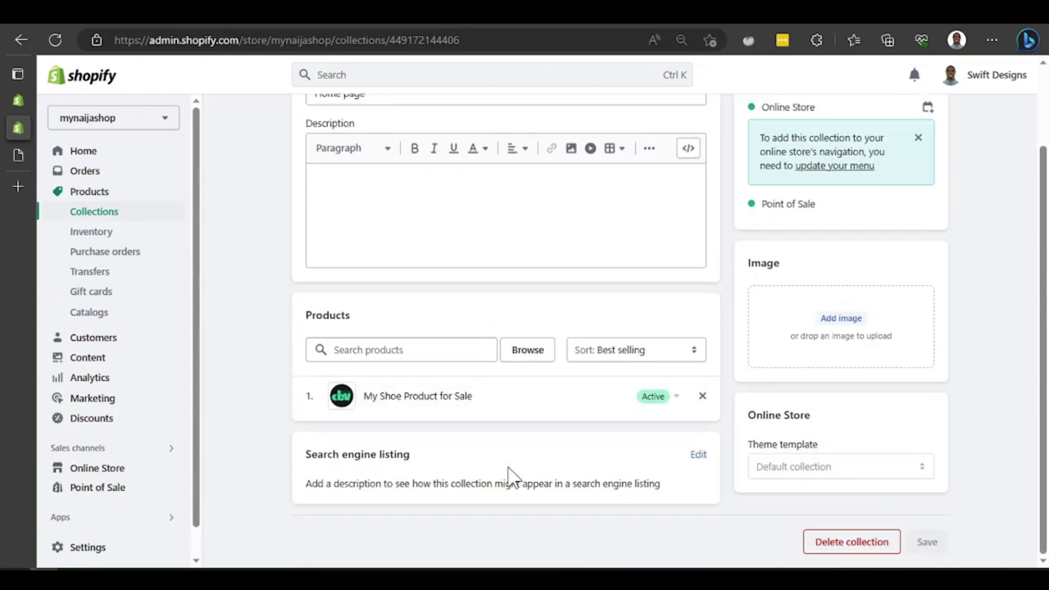
pyautogui.scroll(2, 411, 279)
pyautogui.scroll(-1, 401, 352)
pyautogui.scroll(1, 443, 299)
pyautogui.scroll(-1, 445, 307)
pyautogui.click(404, 353)
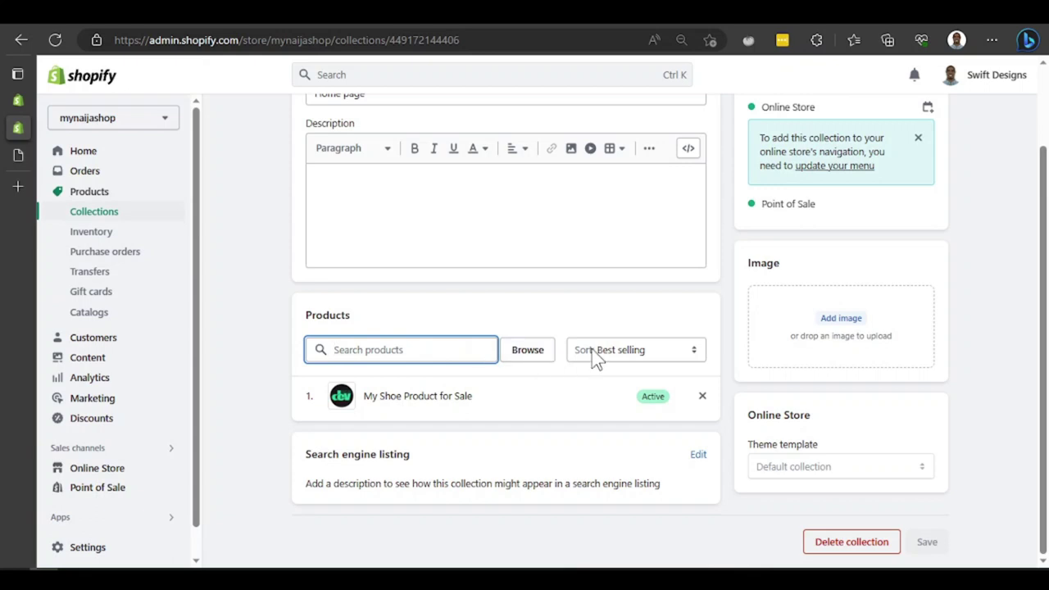
pyautogui.scroll(1, 357, 324)
pyautogui.scroll(-1, 389, 323)
pyautogui.scroll(1, 429, 234)
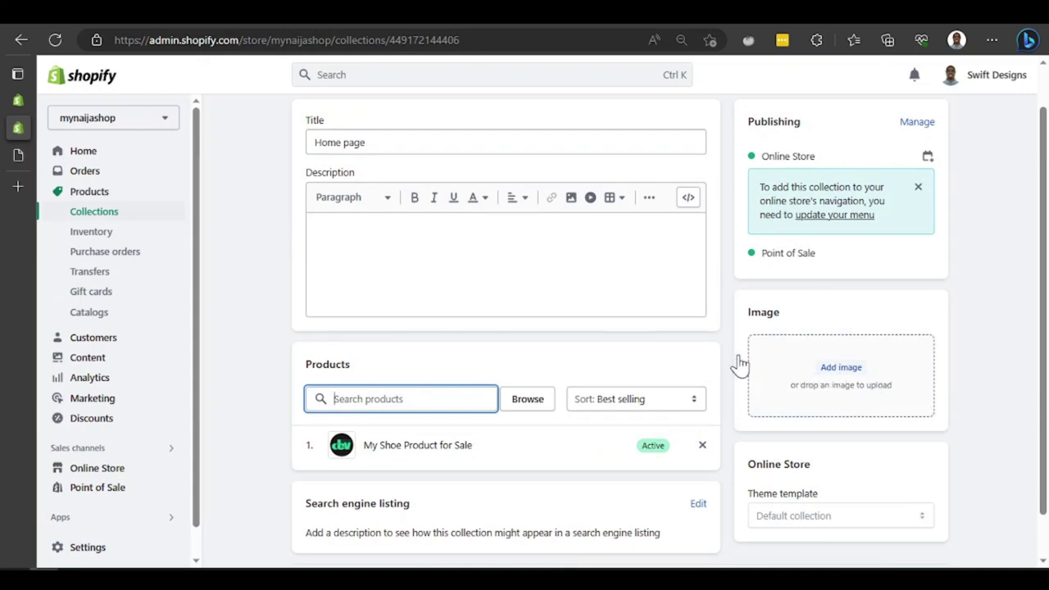
# - View the store's inventory list and its analytics dashboard
pyautogui.click(103, 233)
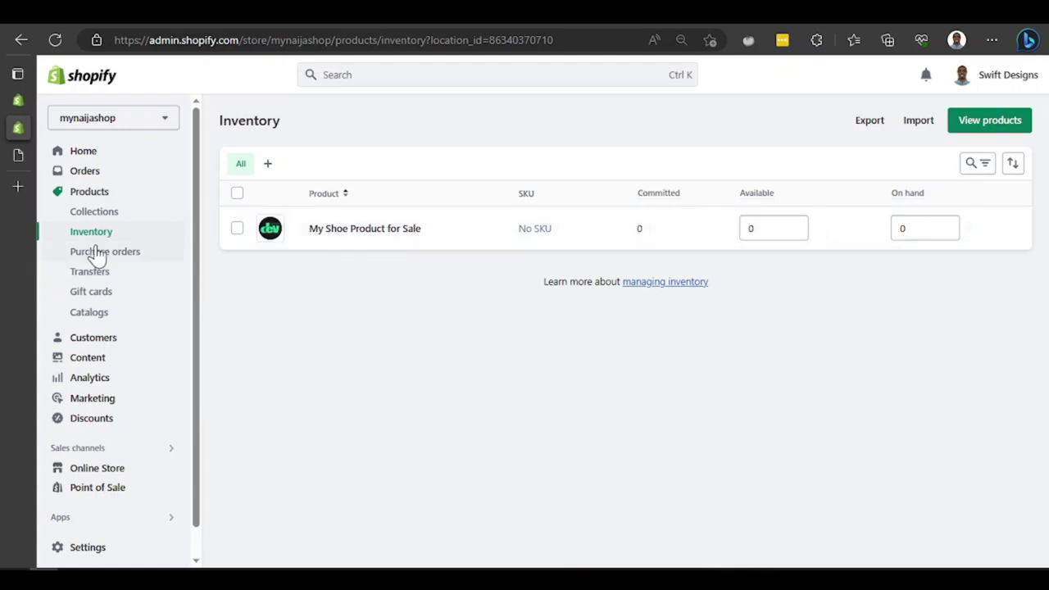
pyautogui.click(89, 377)
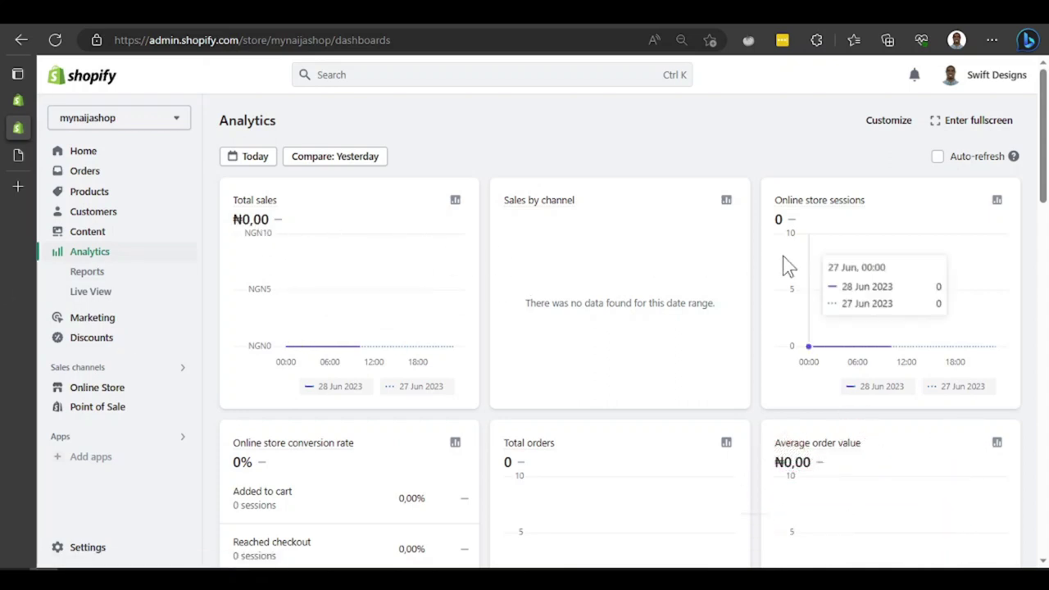
# - Open the online store's themes page and browse the current theme and the popular free themes
pyautogui.click(103, 387)
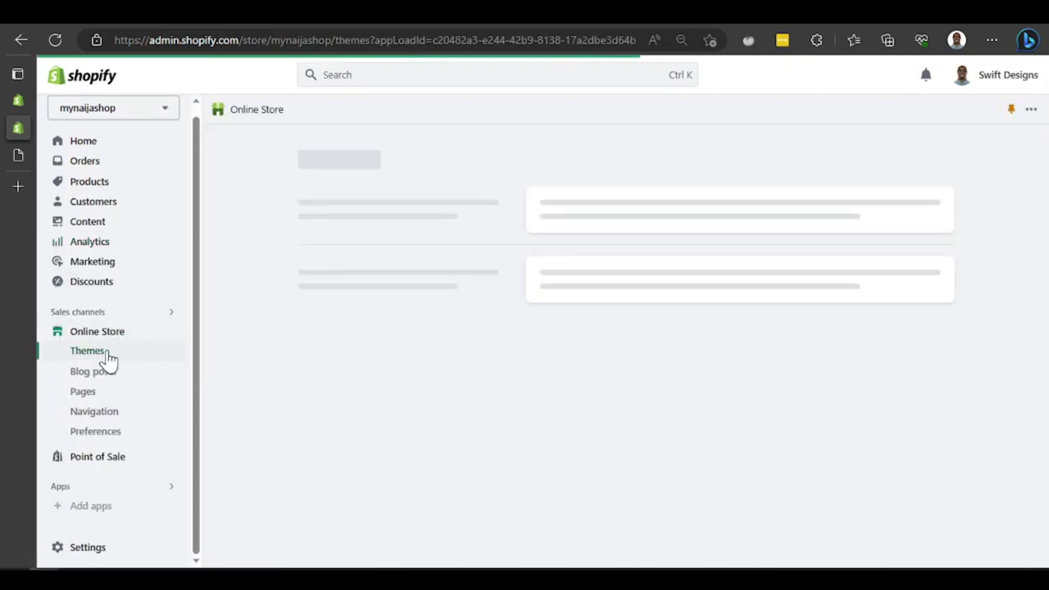
pyautogui.scroll(-2, 336, 364)
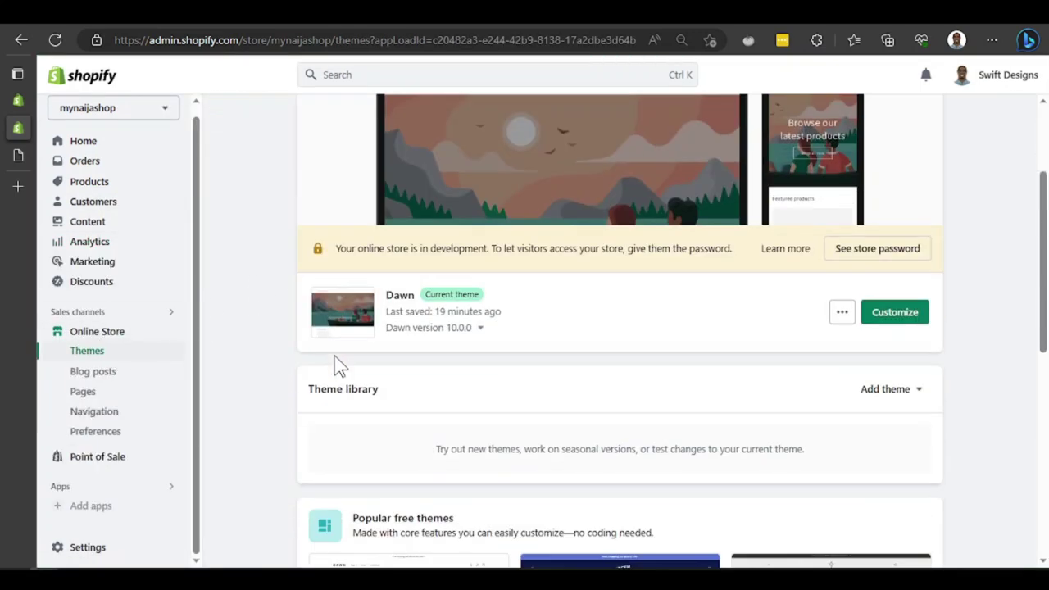
pyautogui.scroll(-4, 334, 355)
pyautogui.scroll(-2, 459, 270)
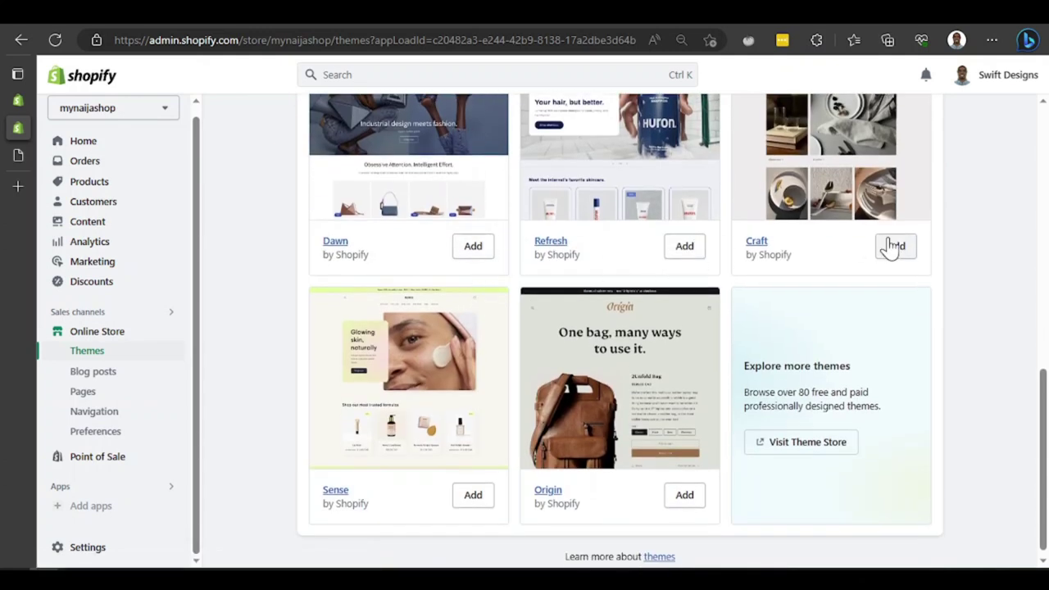
pyautogui.scroll(-1, 560, 326)
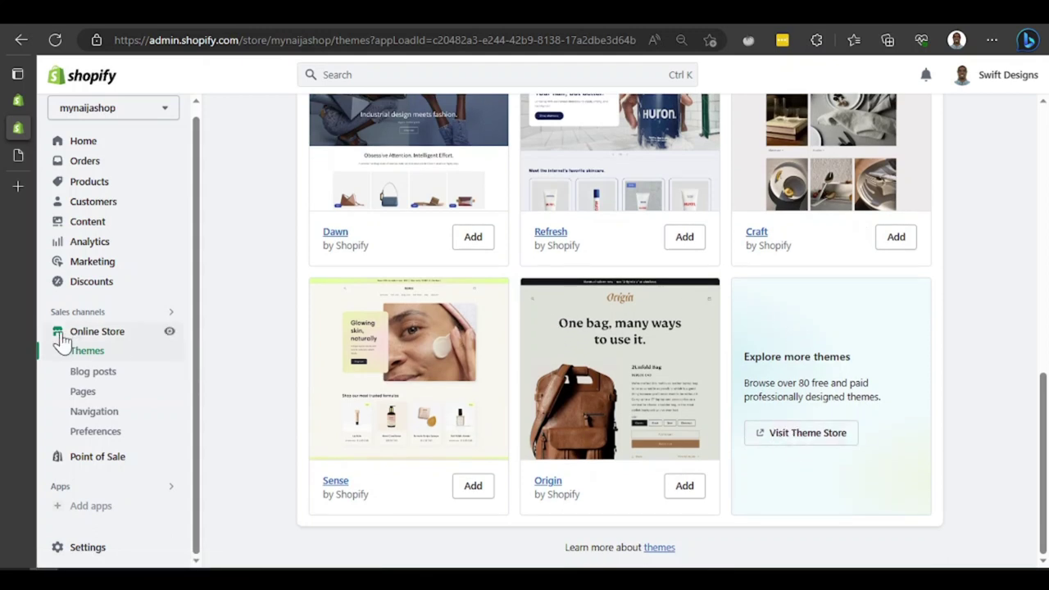
pyautogui.scroll(3, 381, 307)
# - View the online store's blog posts page
pyautogui.click(123, 380)
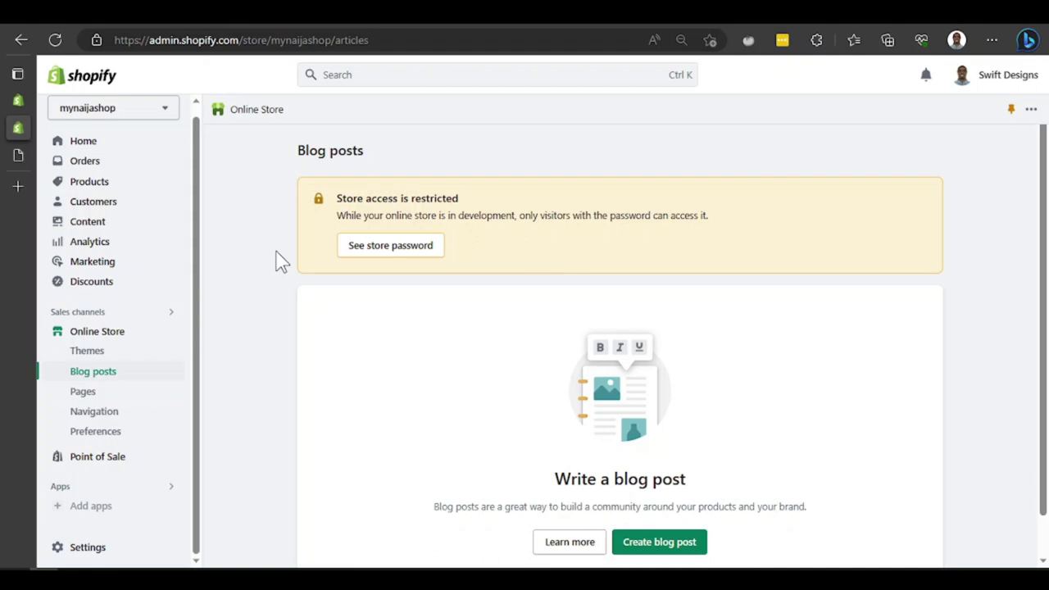
pyautogui.scroll(-1, 281, 262)
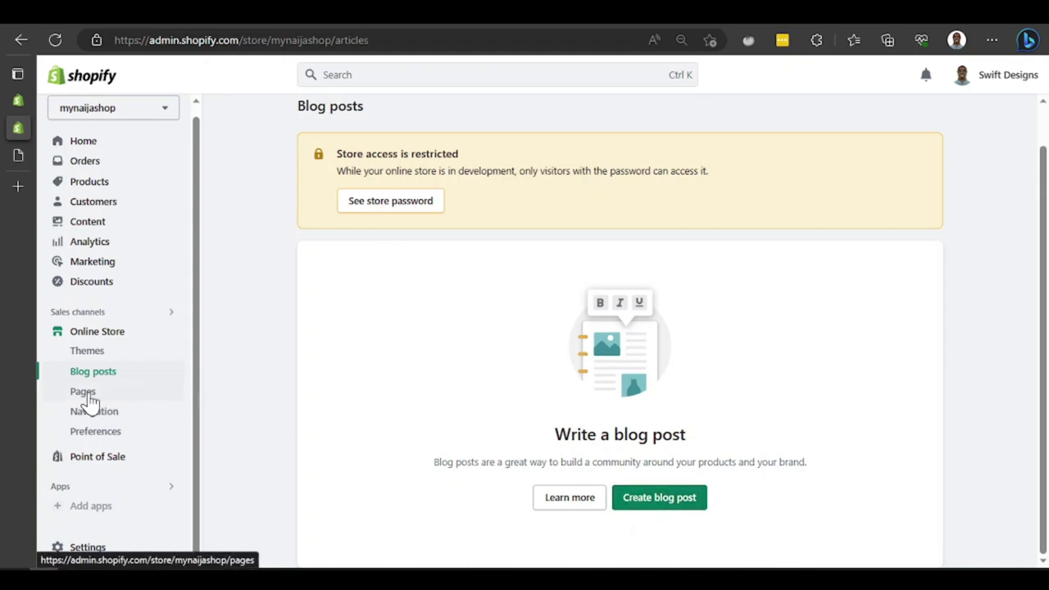
# - Open the online store preferences and browse the apps recommended for the store
pyautogui.click(95, 431)
pyautogui.click(108, 507)
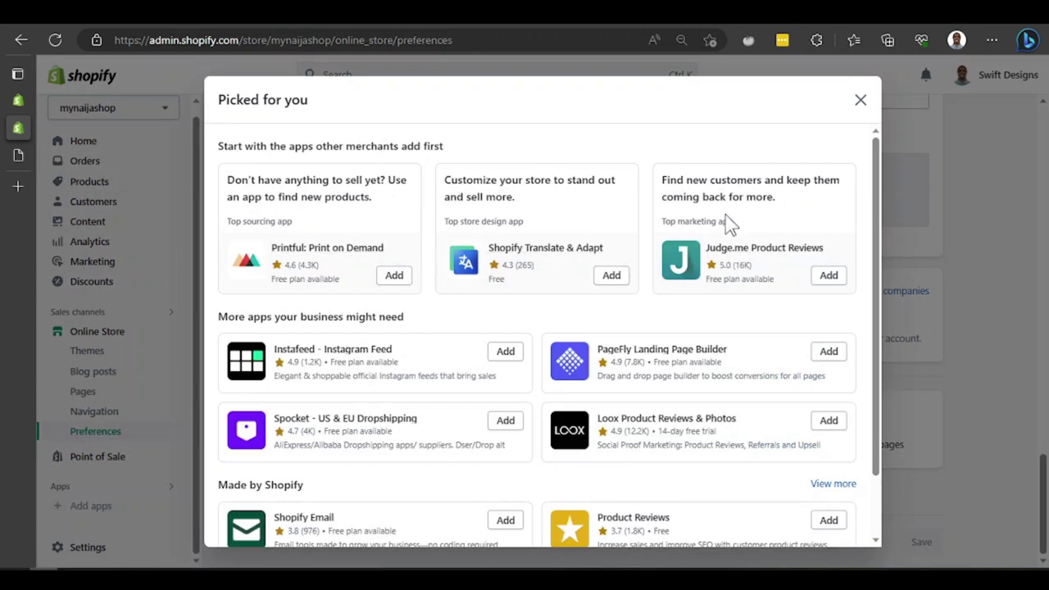
pyautogui.scroll(-2, 347, 215)
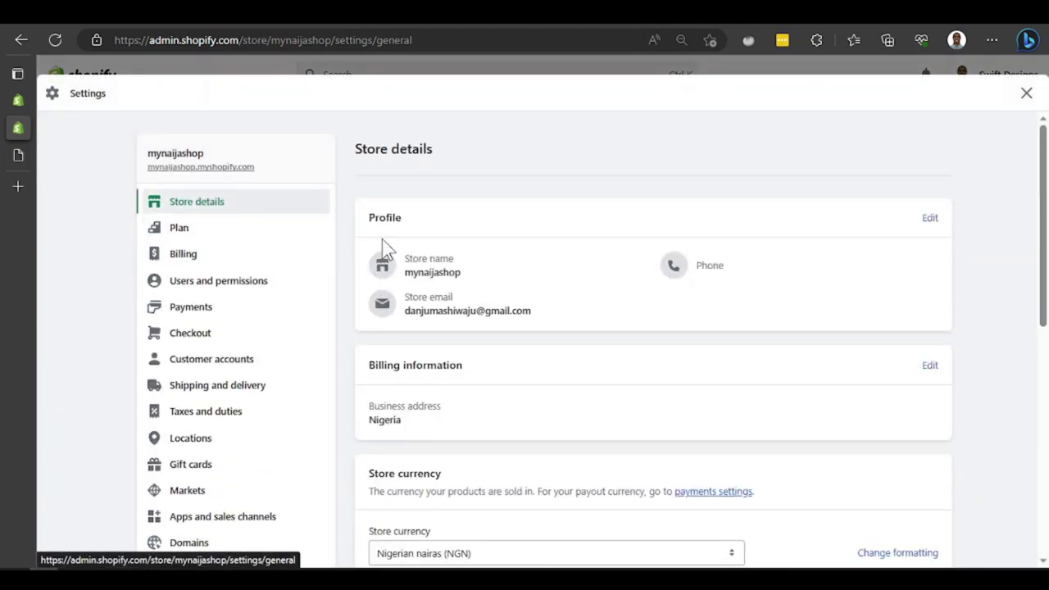
# - Examine the store details settings, including the available store currencies and the time zone setting
pyautogui.scroll(-2, 435, 316)
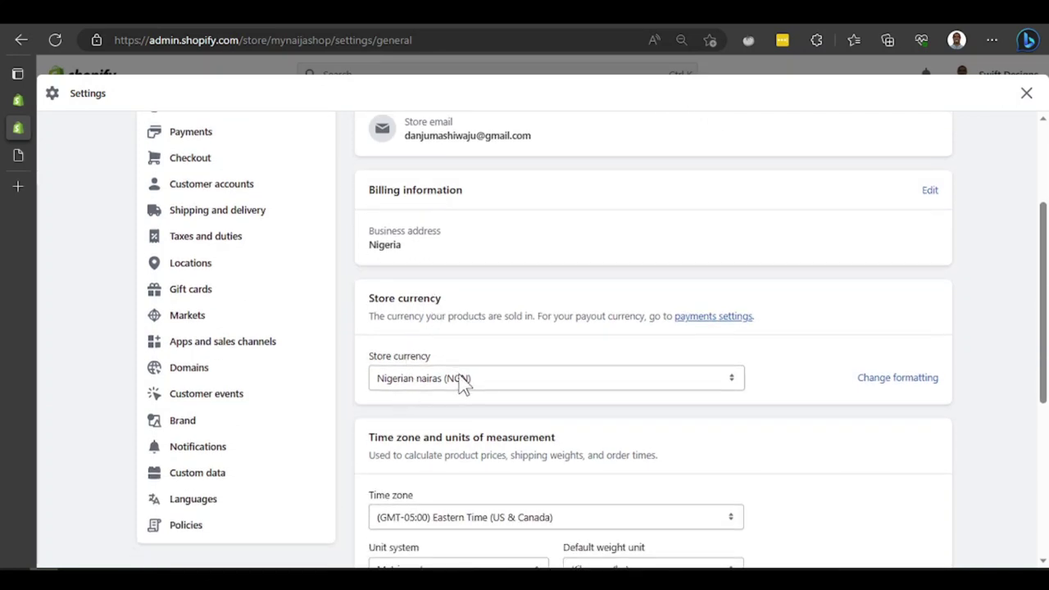
pyautogui.click(496, 381)
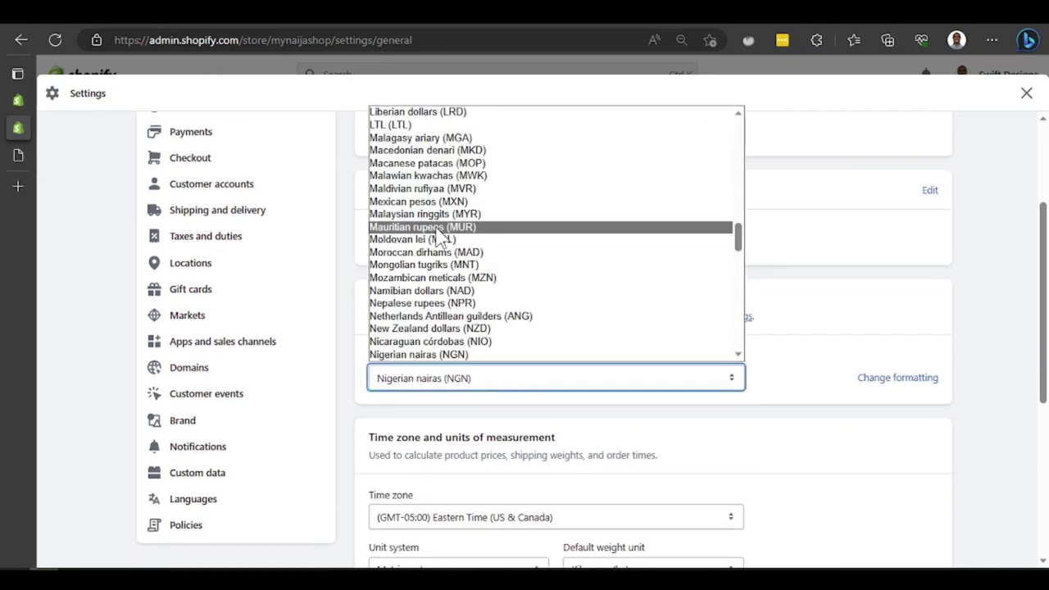
pyautogui.click(347, 308)
pyautogui.scroll(-3, 524, 356)
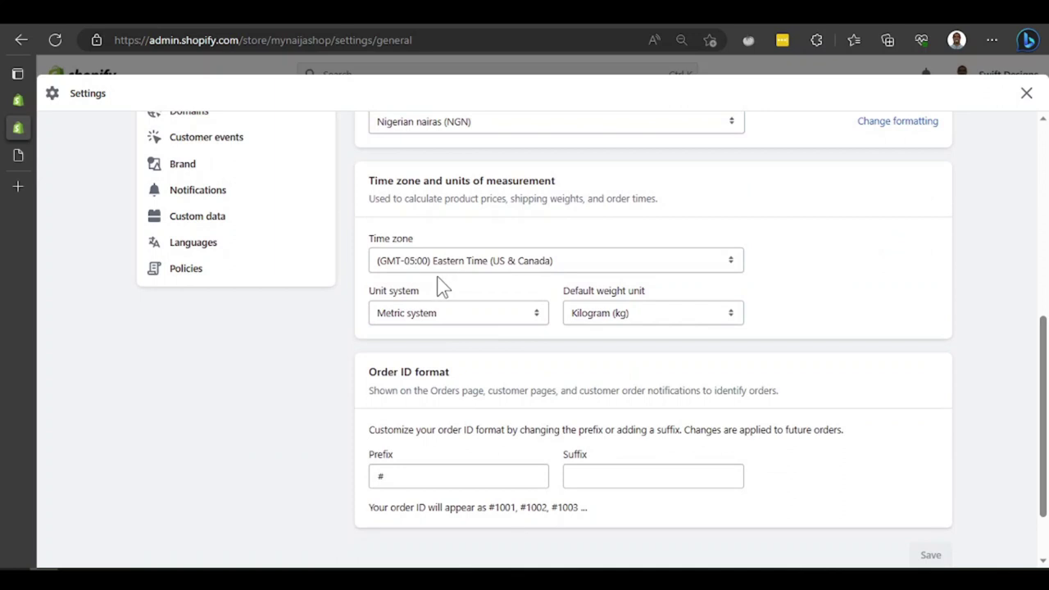
pyautogui.click(488, 260)
pyautogui.scroll(5, 332, 273)
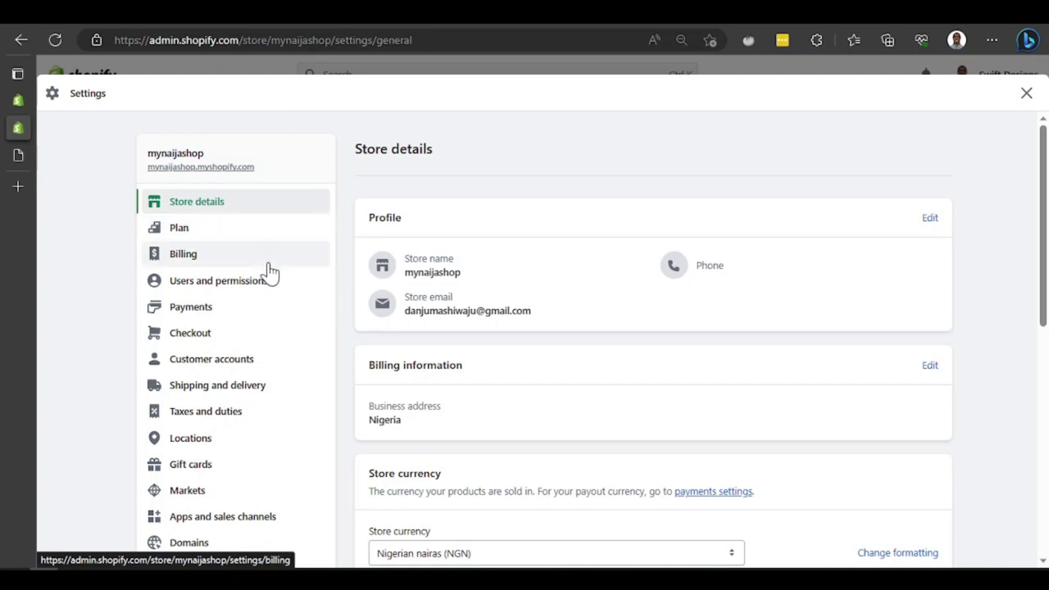
# - Open the store's plan settings and look through the remaining settings categories
pyautogui.click(270, 235)
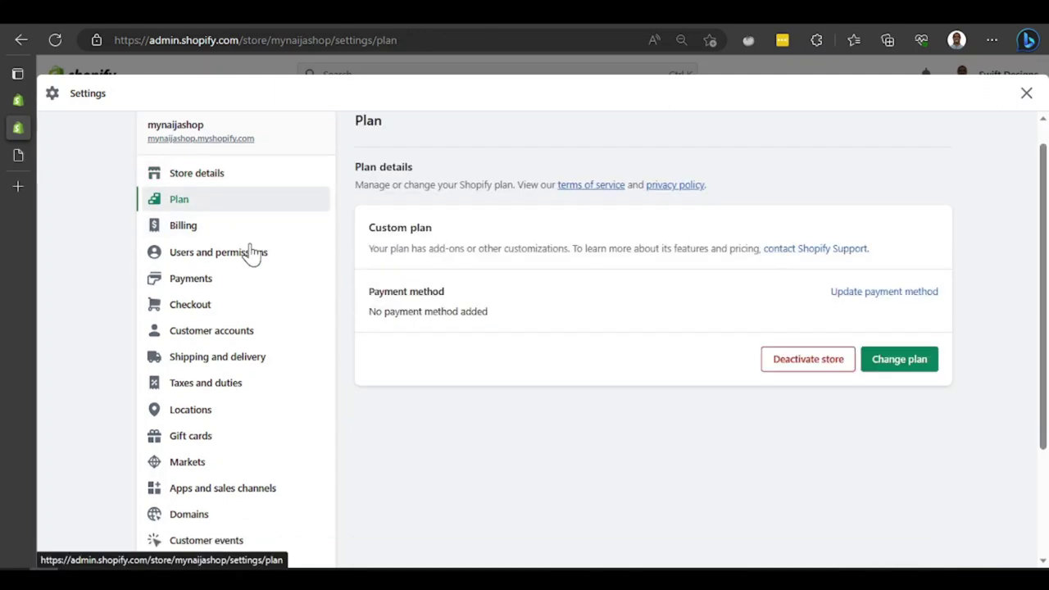
pyautogui.scroll(-3, 220, 269)
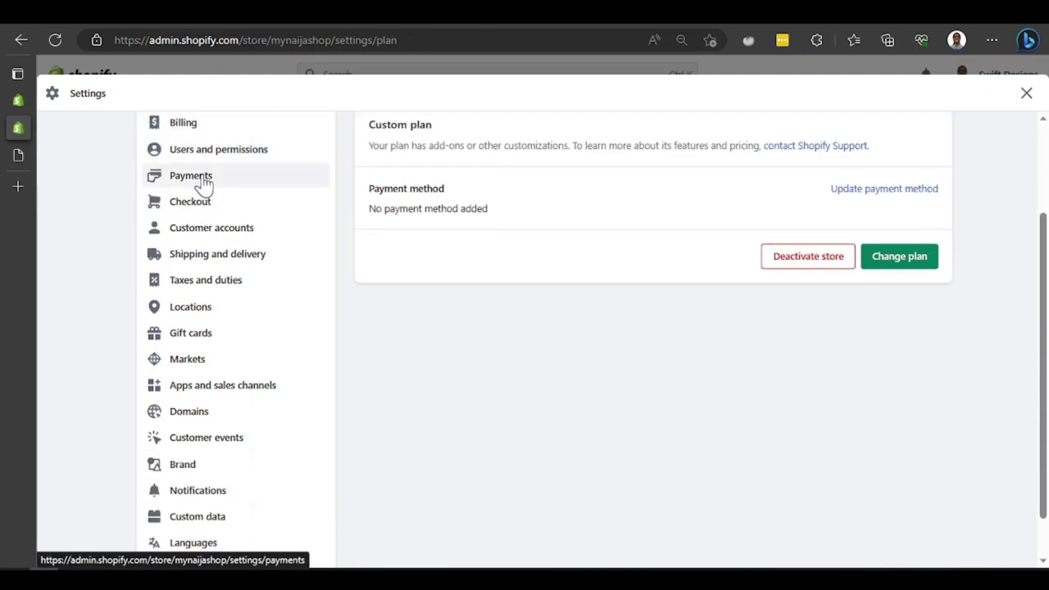
pyautogui.scroll(-2, 233, 344)
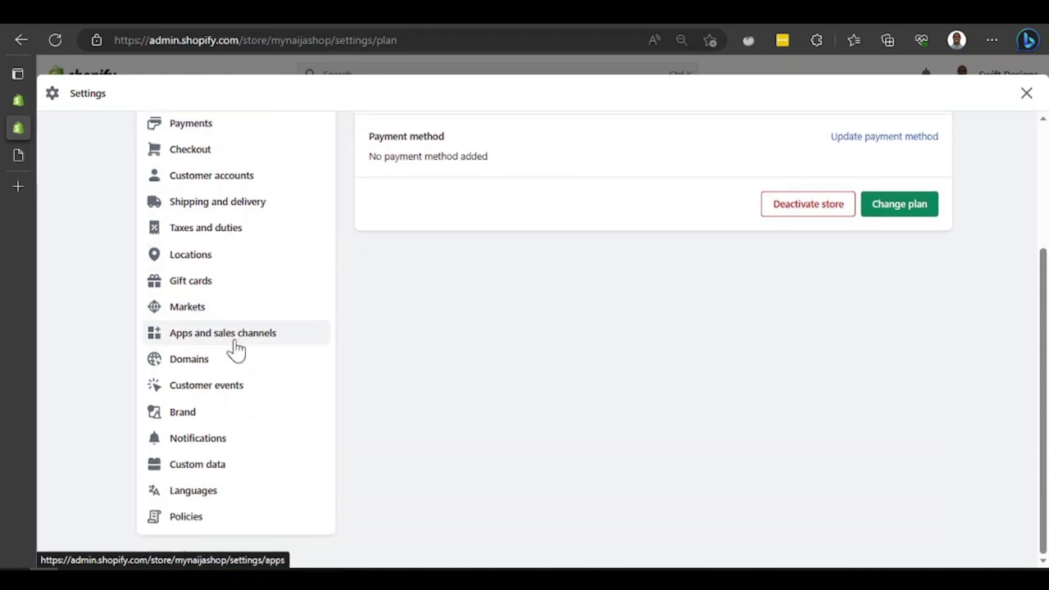
# - Open the store's brand settings and review the logo and color options
pyautogui.click(231, 422)
pyautogui.scroll(-3, 237, 435)
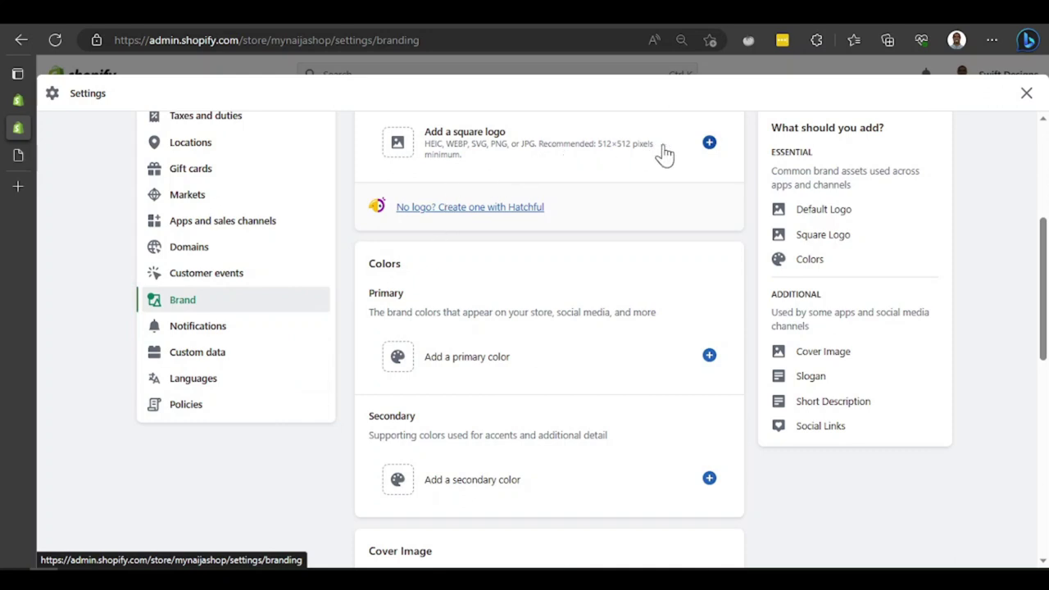
pyautogui.scroll(3, 444, 436)
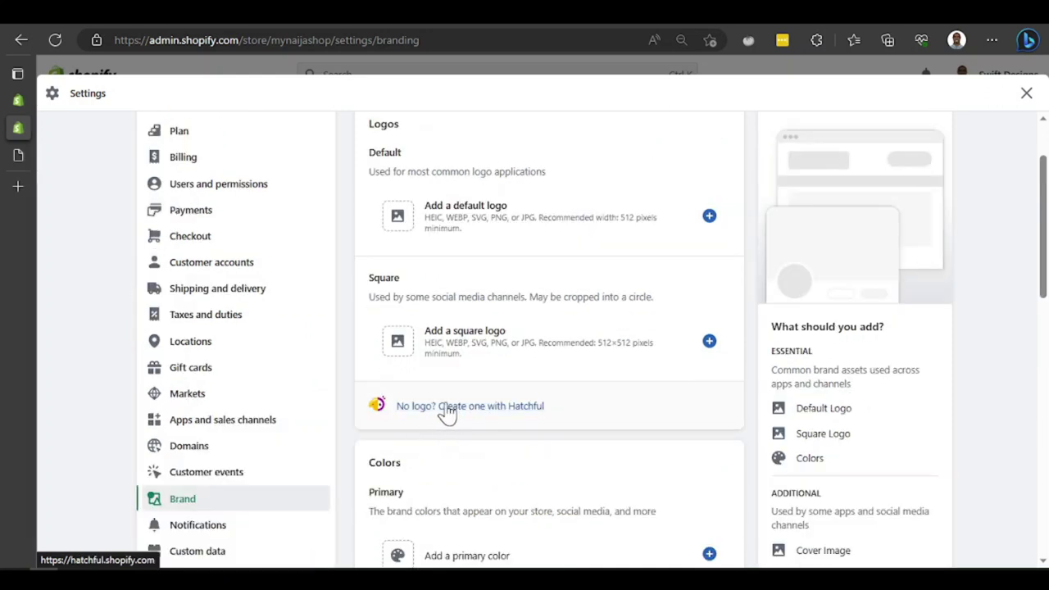
# - Generate logo suggestions in Hatchful for the Fashion category, with the Bold visual style and the business name Naijashop
pyautogui.click(473, 406)
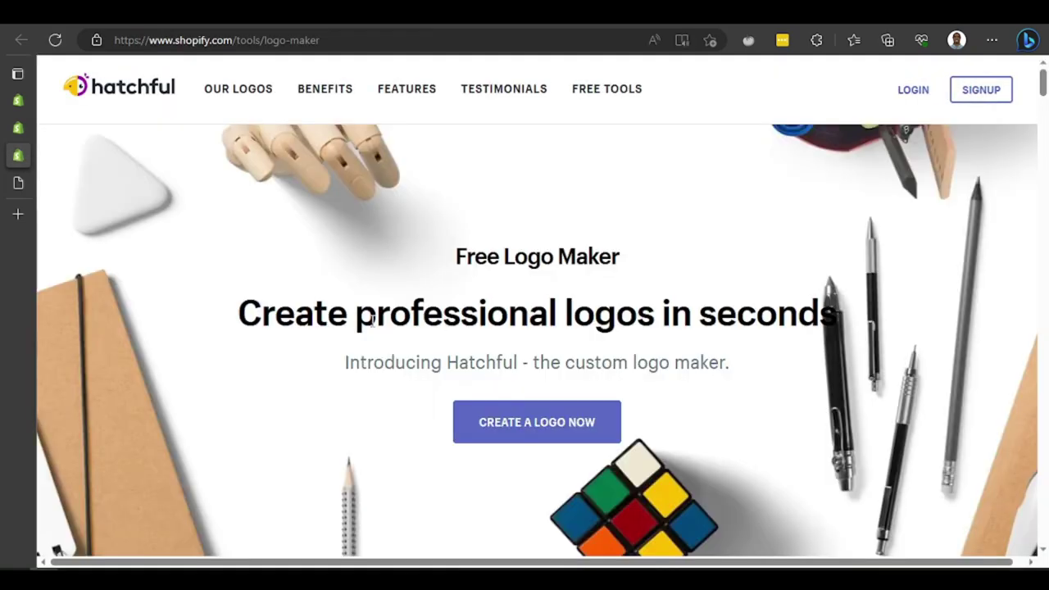
pyautogui.click(503, 430)
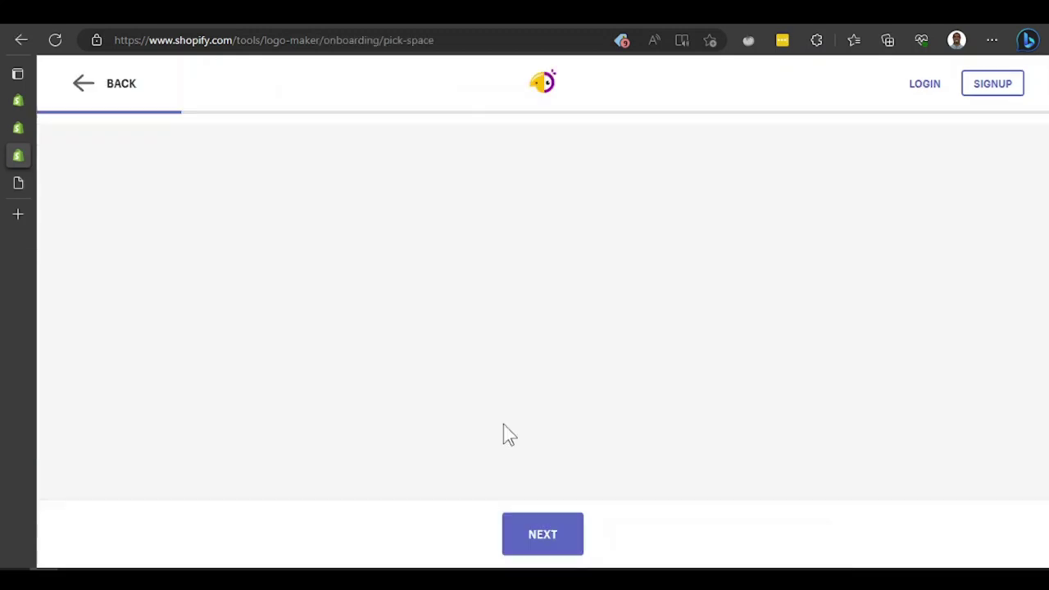
pyautogui.scroll(-2, 316, 326)
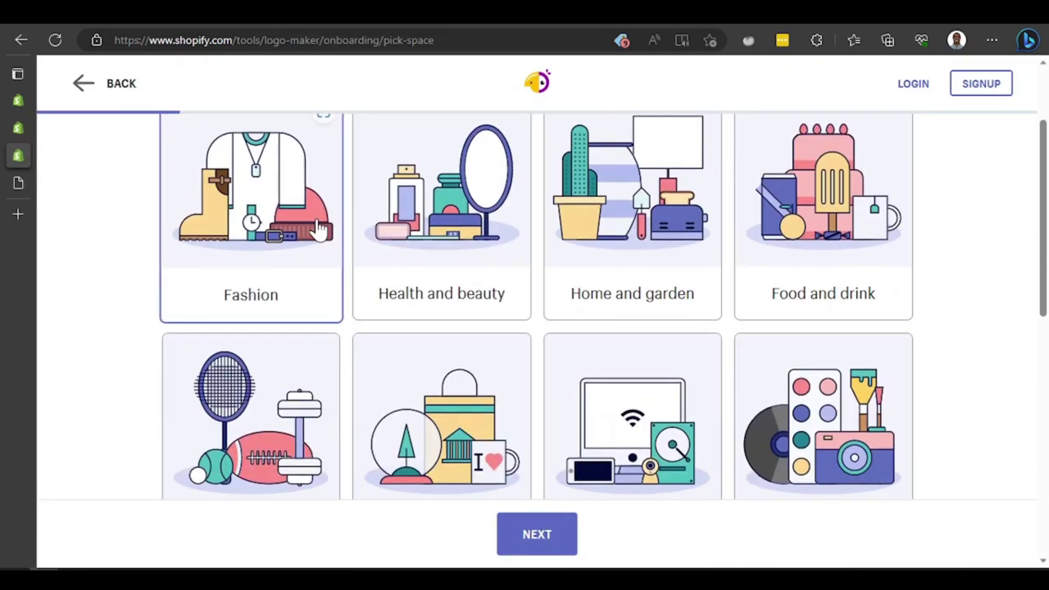
pyautogui.click(545, 536)
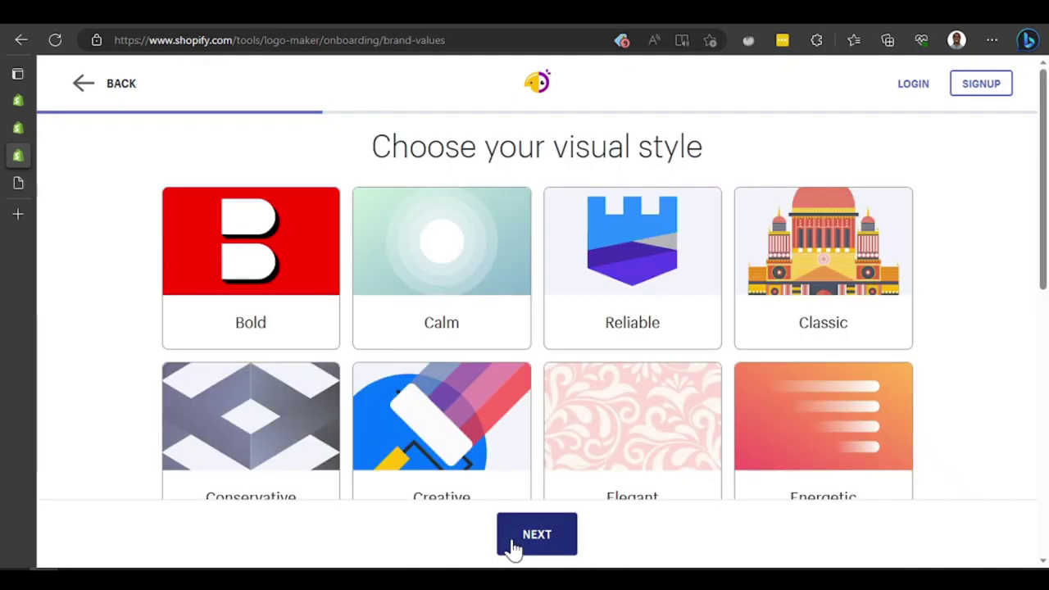
pyautogui.click(281, 265)
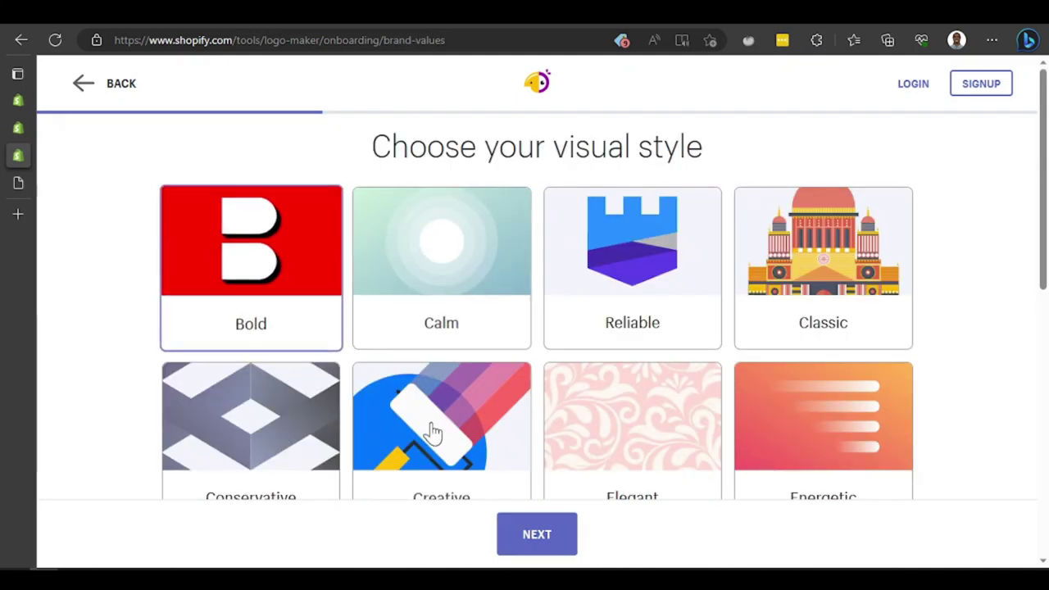
pyautogui.click(518, 541)
pyautogui.click(407, 281)
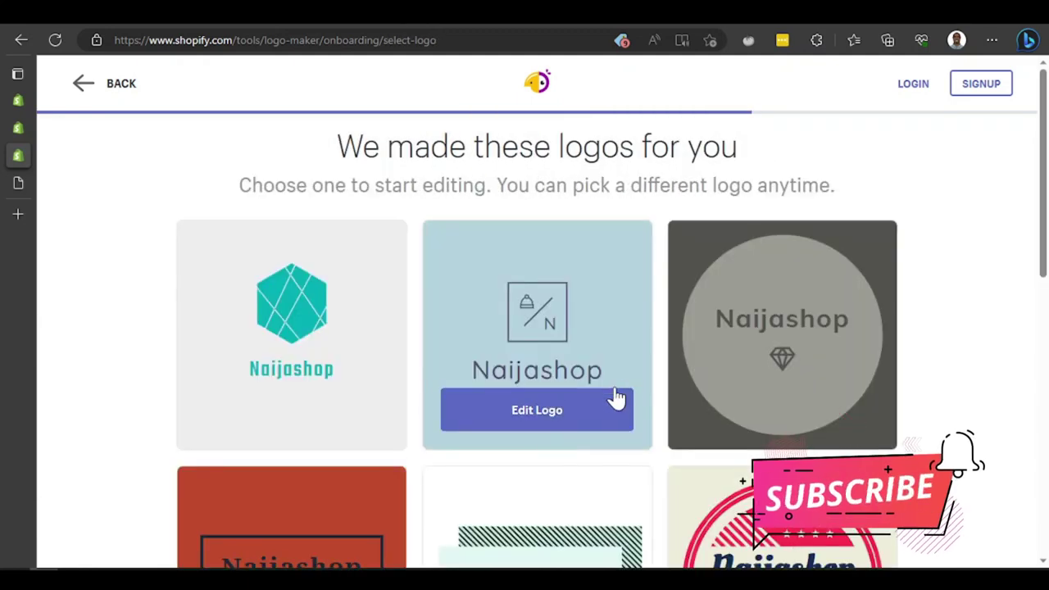
# - Browse the suggested Naijashop logo designs and close the Hatchful logo maker
pyautogui.scroll(-1, 541, 344)
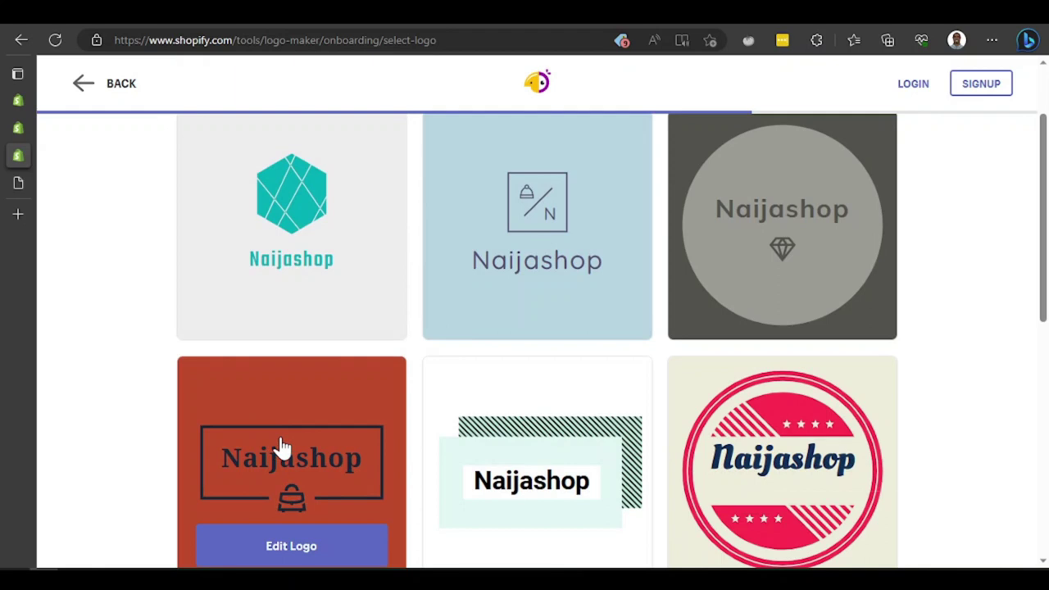
pyautogui.scroll(-2, 276, 448)
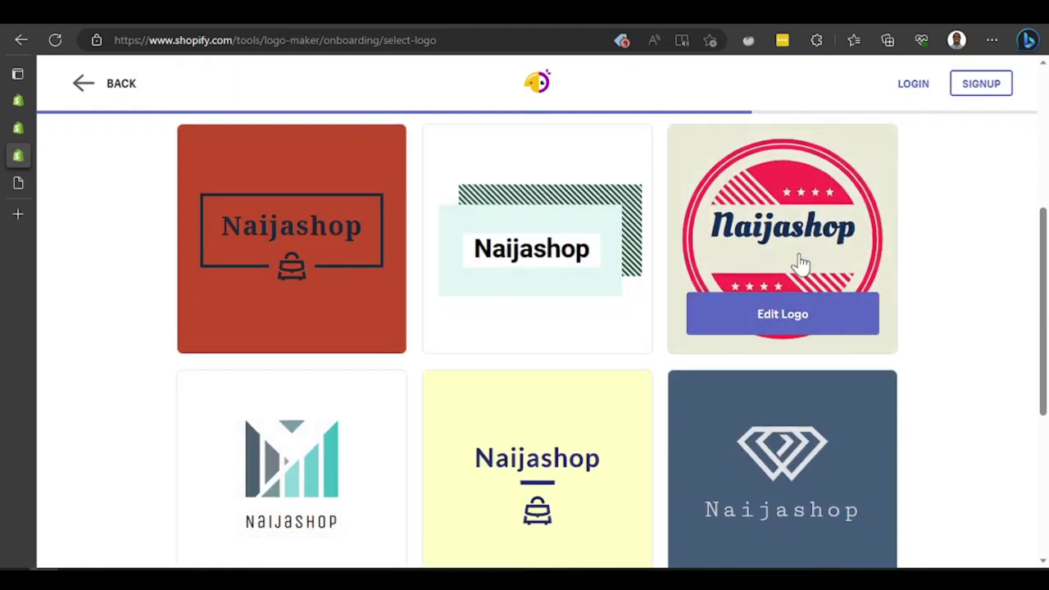
pyautogui.scroll(-3, 650, 297)
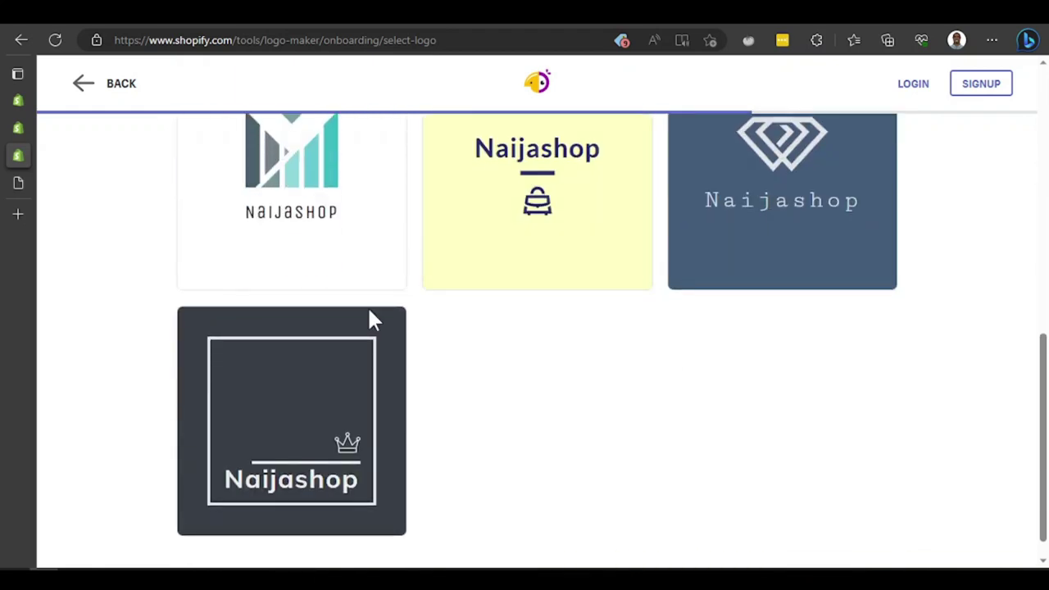
pyautogui.scroll(2, 299, 270)
pyautogui.scroll(-3, 300, 279)
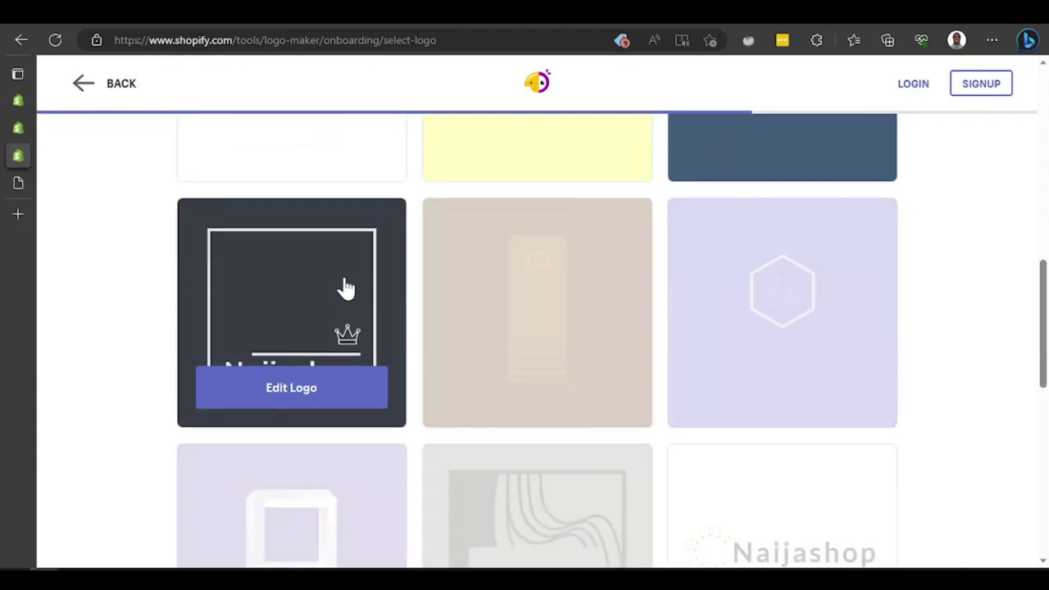
pyautogui.scroll(6, 246, 213)
pyautogui.hotkey('ctrl', 'w')
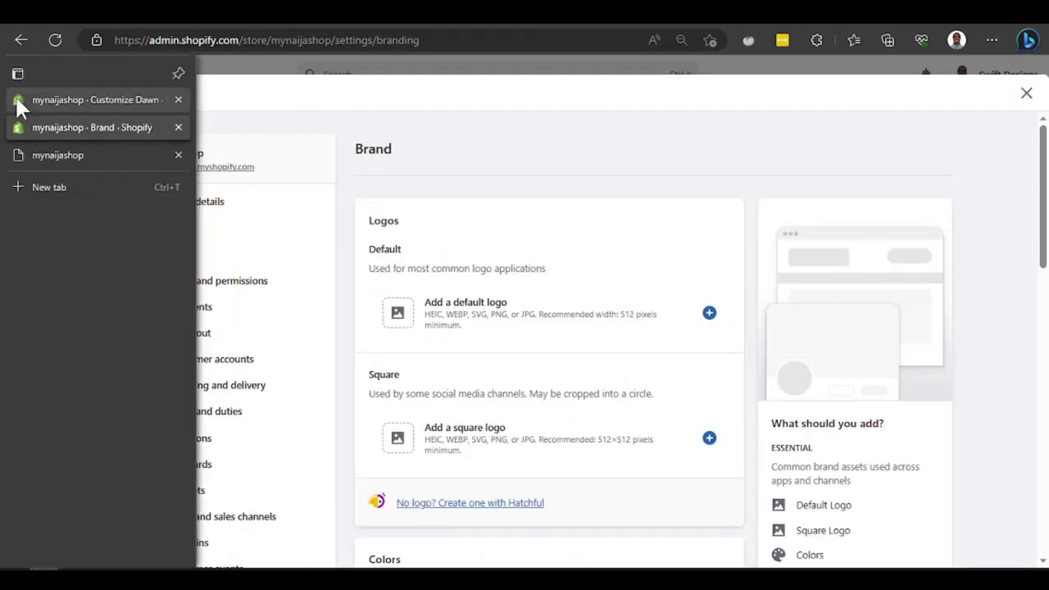
# - Switch to the Dawn theme editor and open the Home page template
pyautogui.click(18, 99)
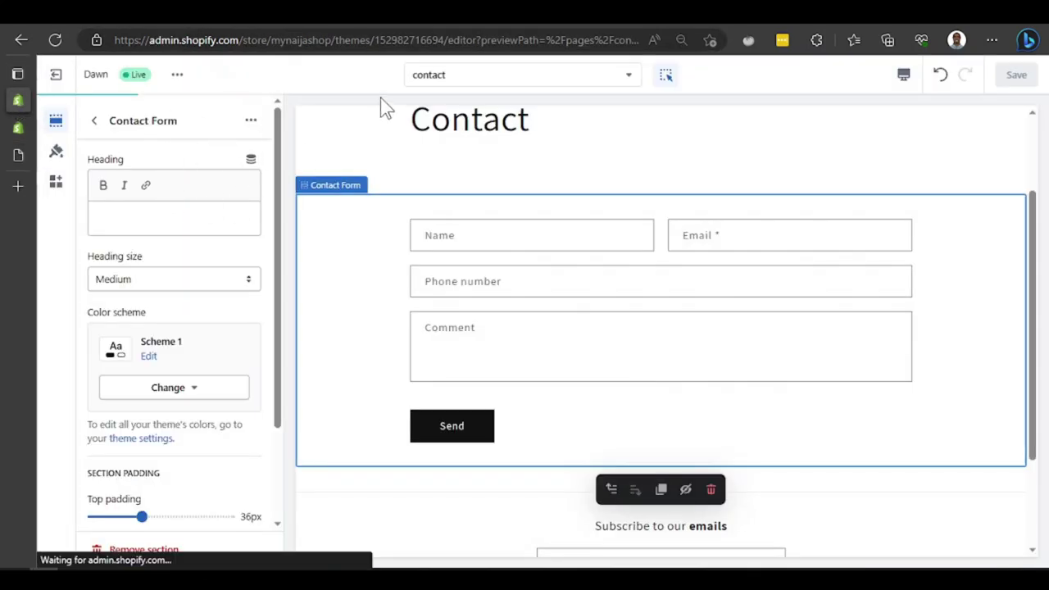
pyautogui.click(467, 82)
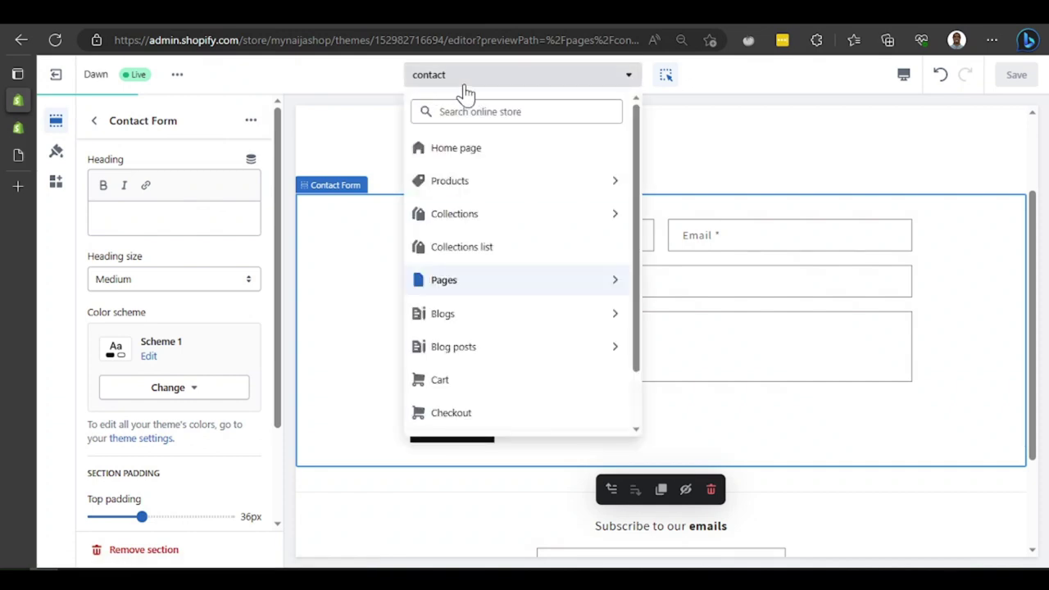
pyautogui.click(459, 150)
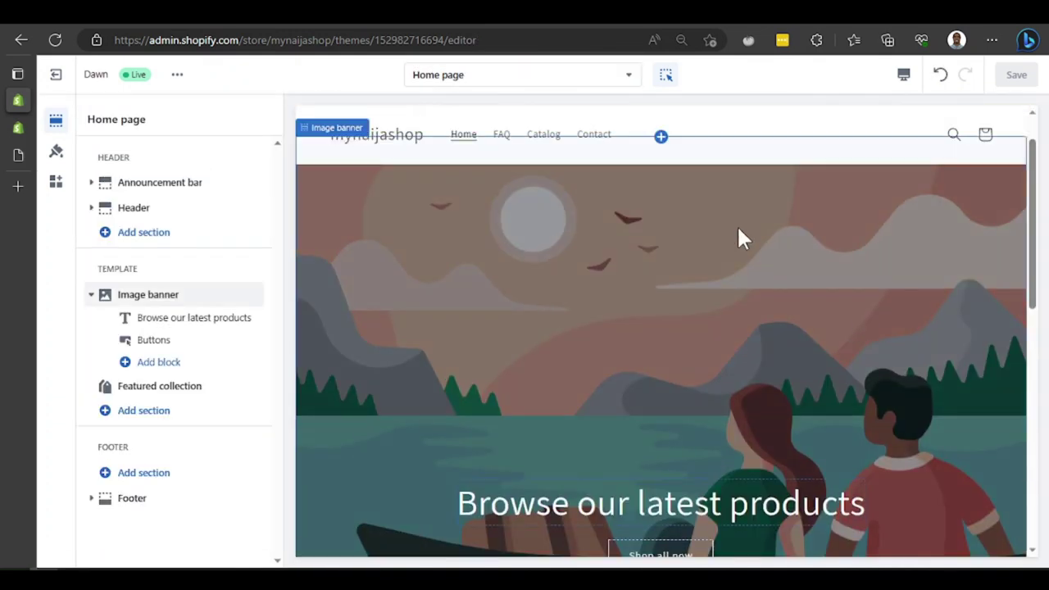
# - Try the free Men's Fashion photo of a man in a black shirt by a white wall as the image banner's first image
pyautogui.click(737, 229)
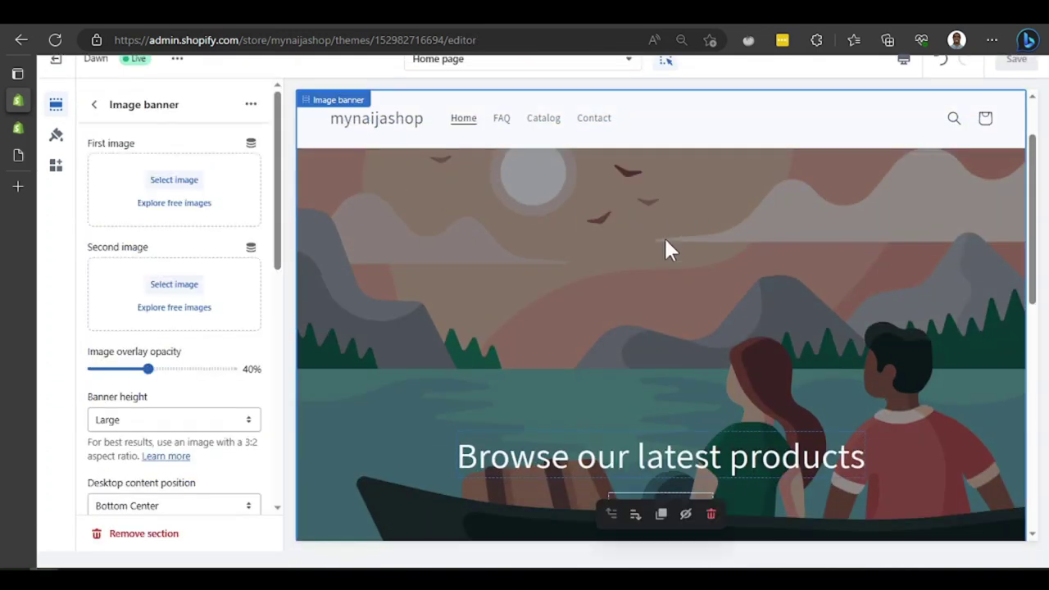
pyautogui.click(174, 203)
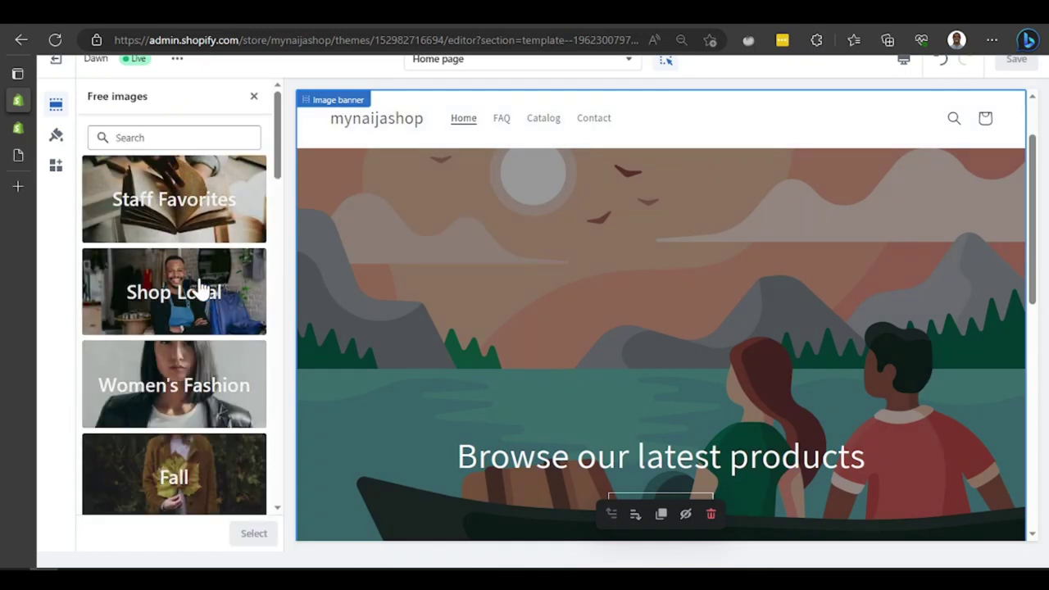
pyautogui.scroll(-6, 202, 291)
pyautogui.scroll(2, 202, 291)
pyautogui.scroll(-1, 202, 292)
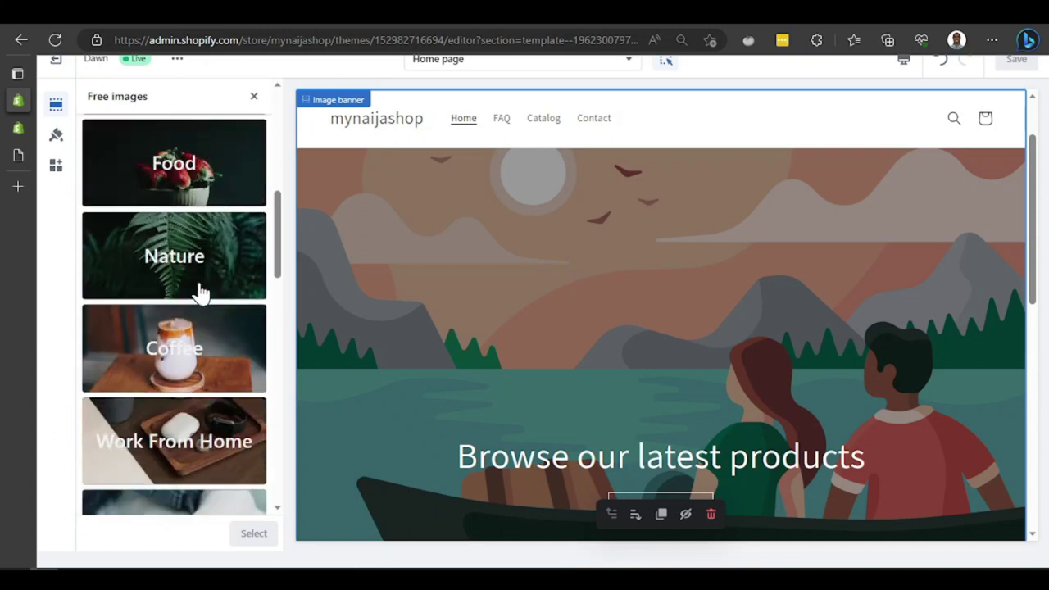
pyautogui.scroll(4, 190, 267)
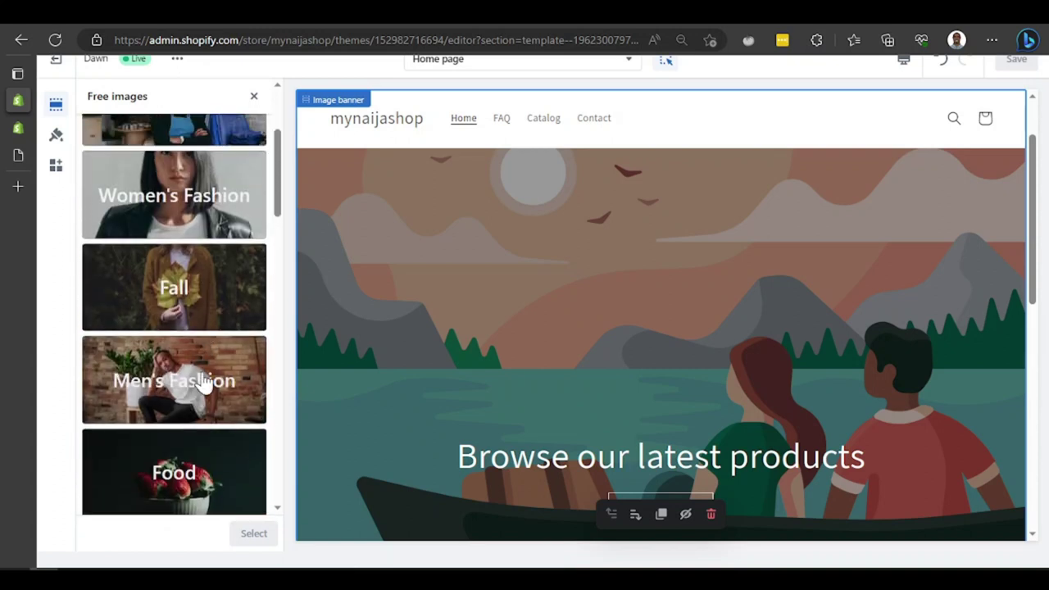
pyautogui.click(190, 381)
pyautogui.scroll(-2, 172, 136)
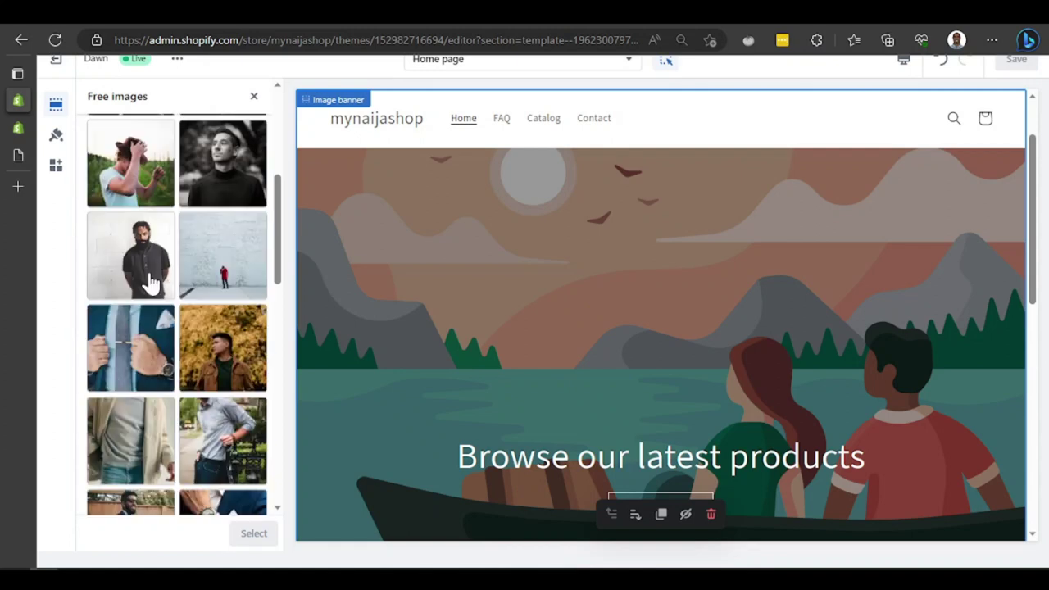
pyautogui.click(132, 254)
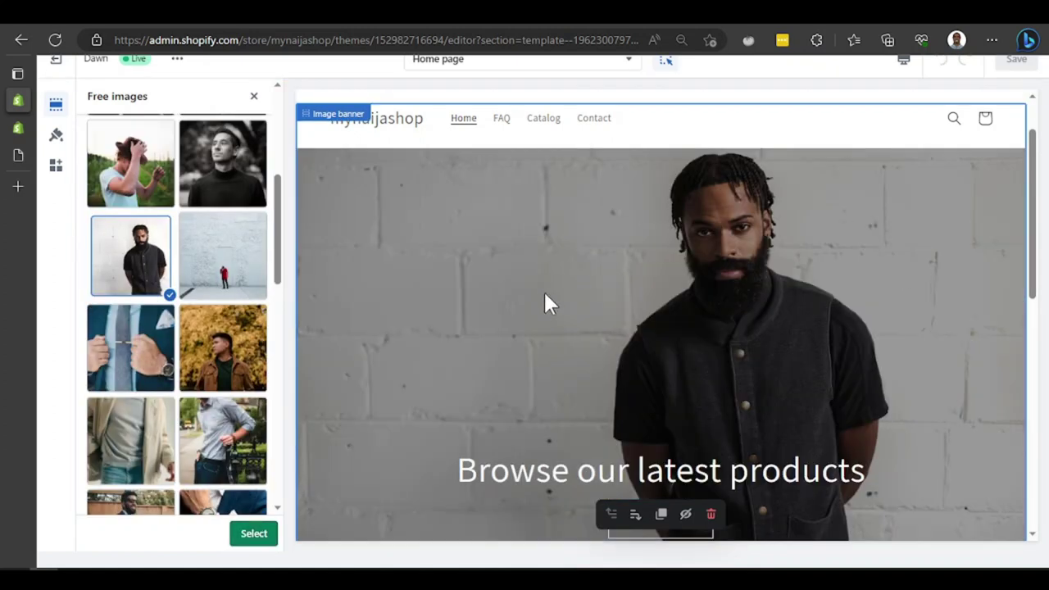
# - Inspect the banner's heading settings and review the home page preview down to the featured products
pyautogui.click(565, 474)
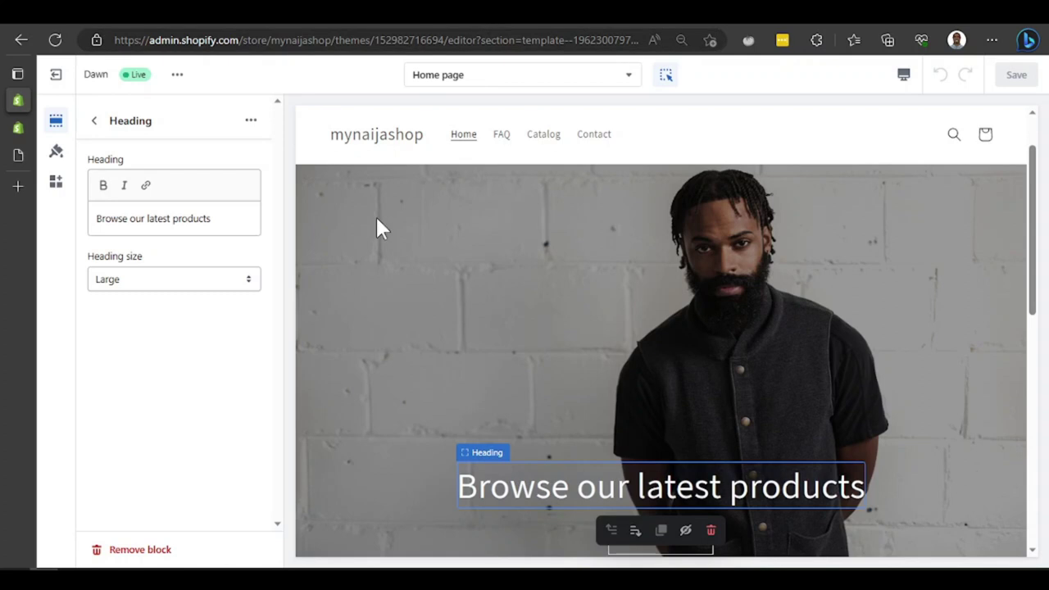
pyautogui.doubleClick(593, 490)
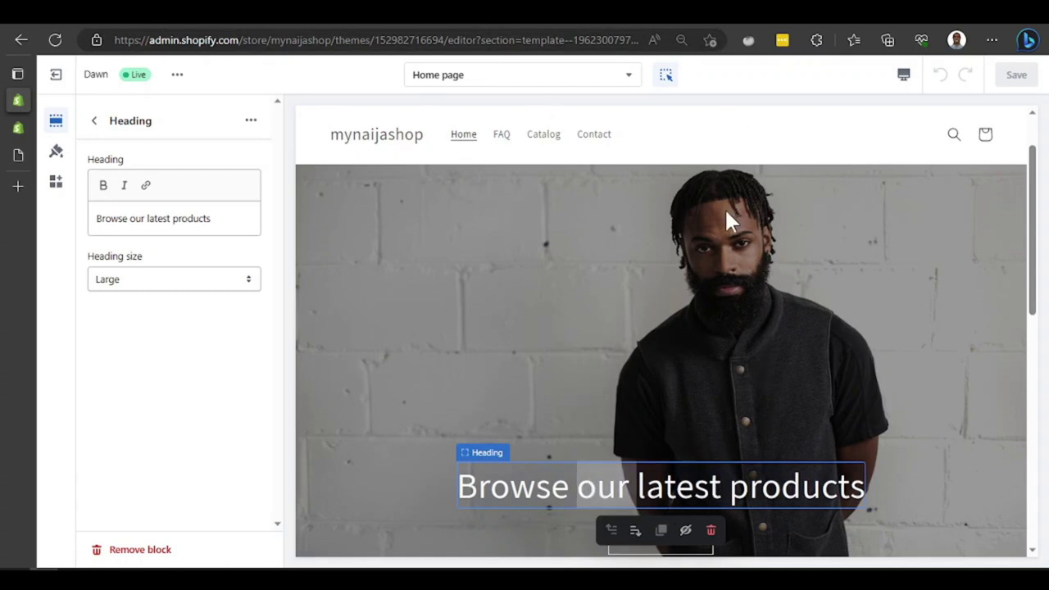
pyautogui.scroll(-7, 721, 218)
pyautogui.scroll(2, 708, 218)
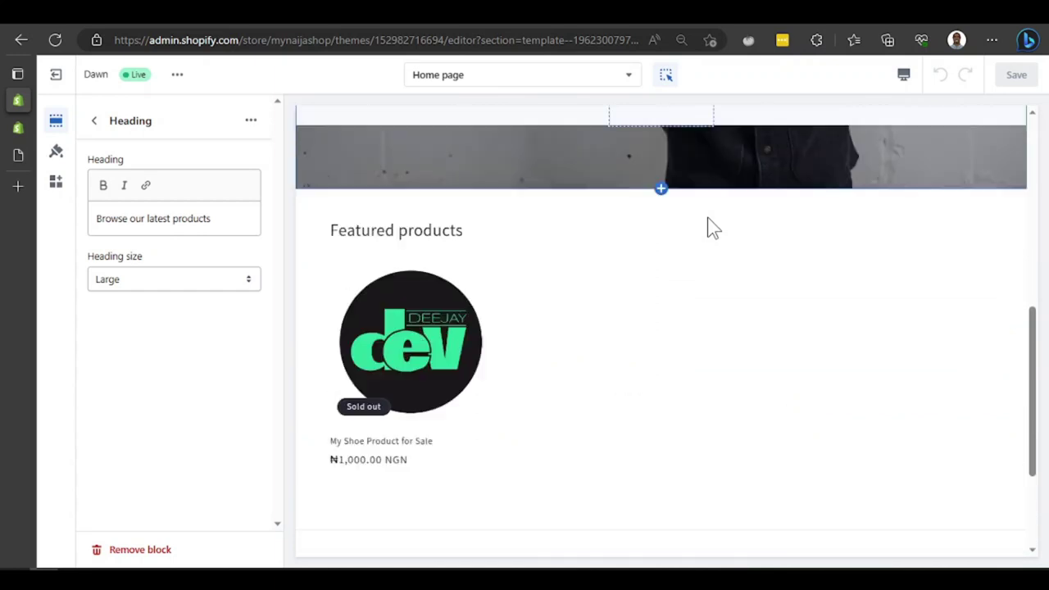
pyautogui.scroll(6, 710, 223)
pyautogui.scroll(-4, 710, 220)
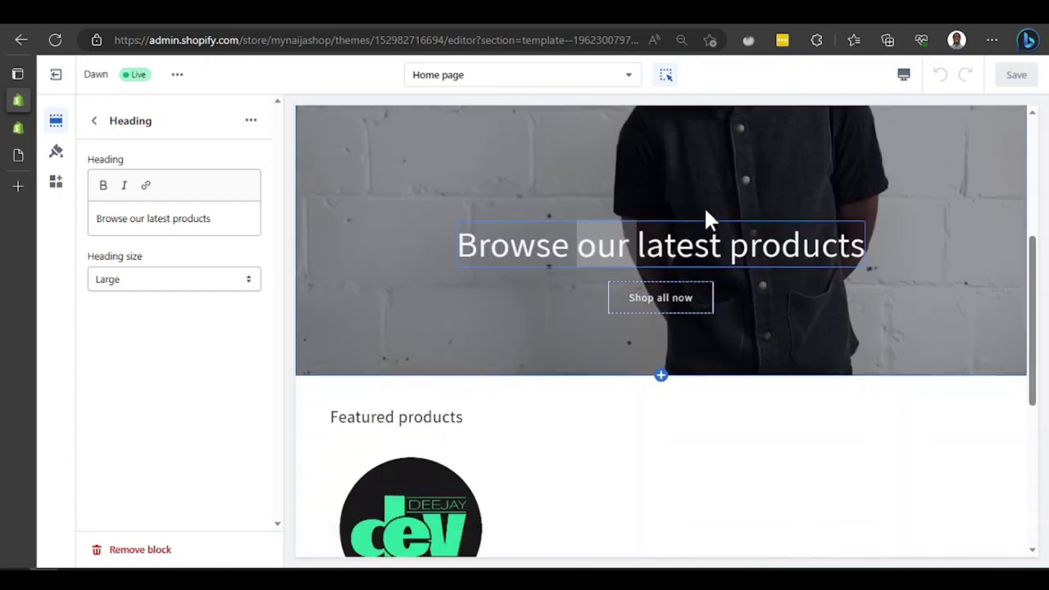
pyautogui.scroll(4, 708, 220)
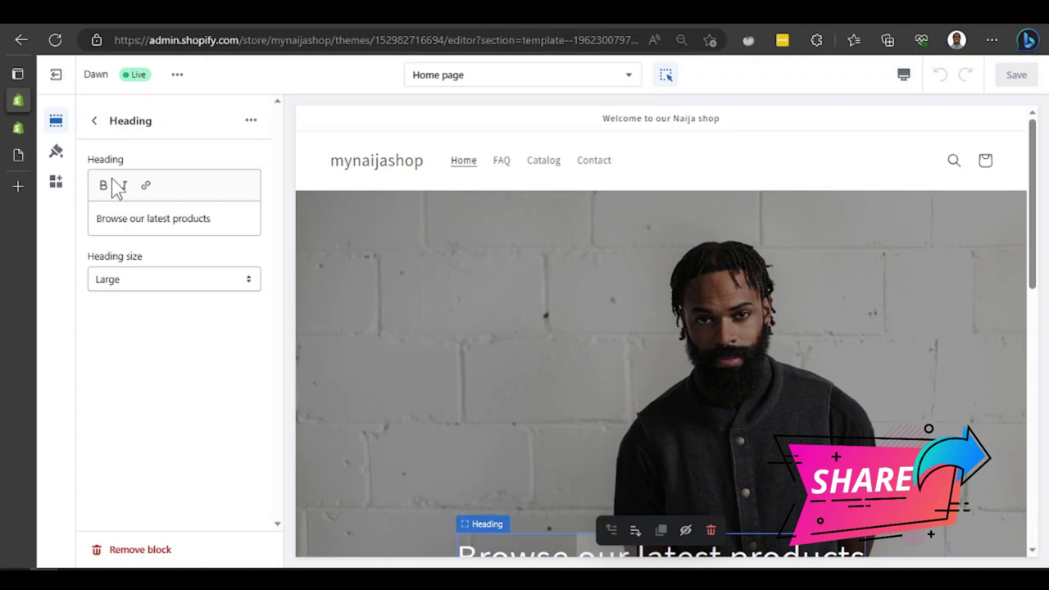
pyautogui.click(95, 123)
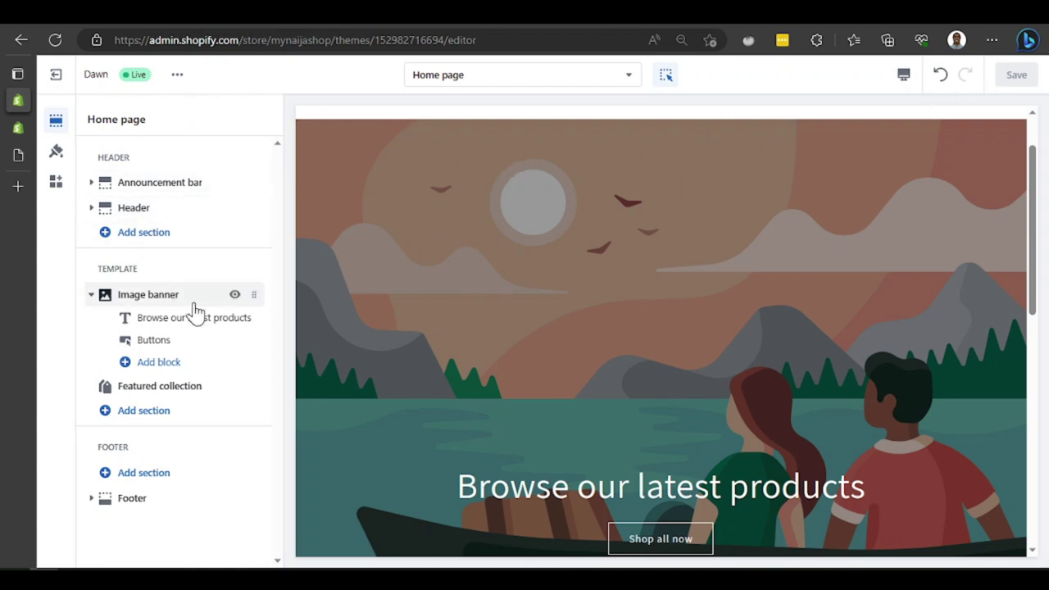
# - Set the image banner's first image to the free Men's Fashion photo man-dressed-in-monochrome-by-white-wall and save the theme
pyautogui.click(147, 295)
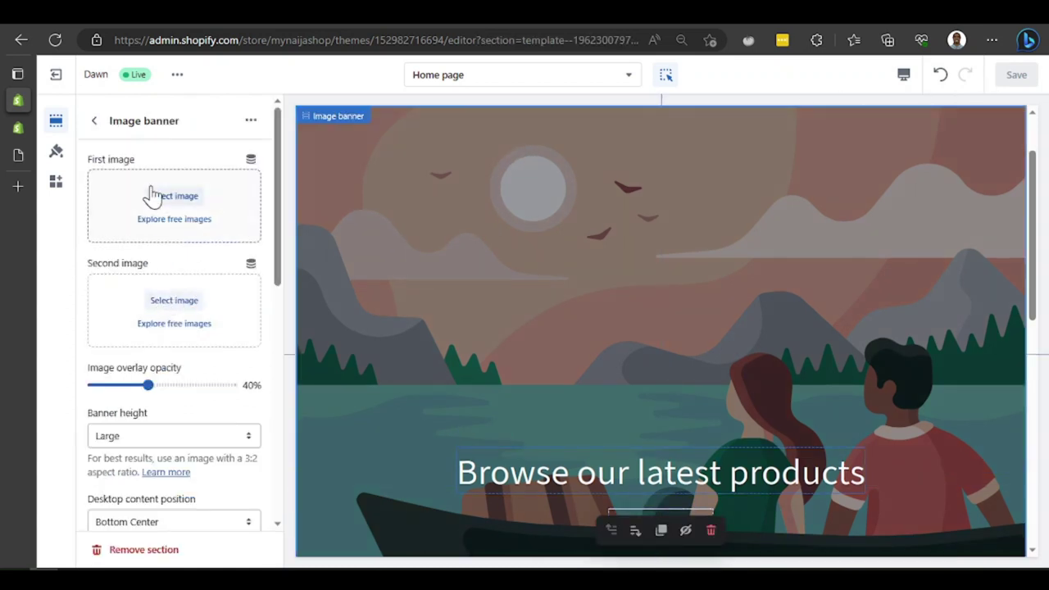
pyautogui.click(182, 220)
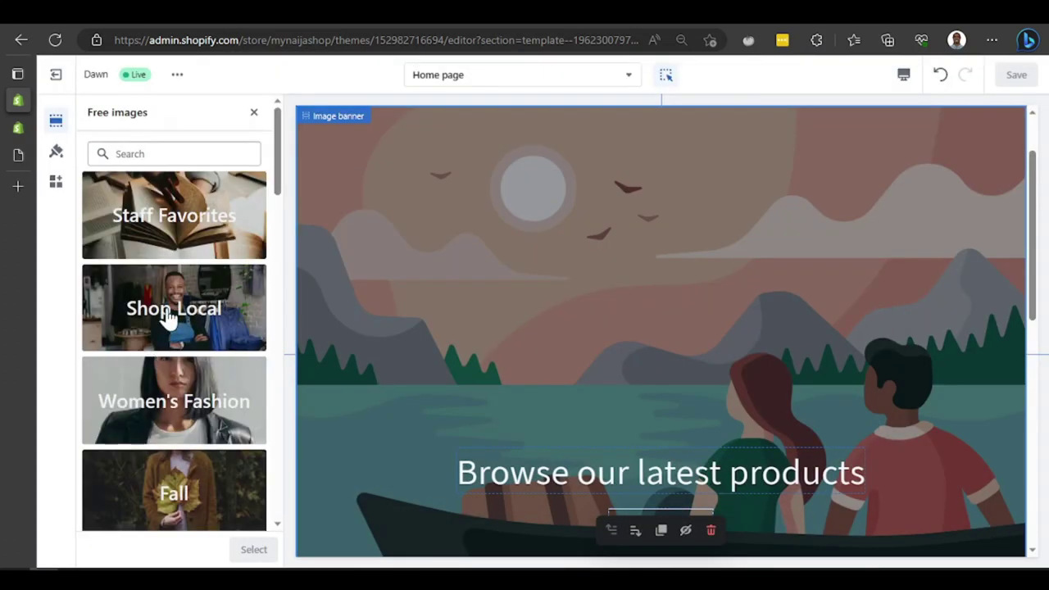
pyautogui.scroll(-4, 168, 318)
pyautogui.click(188, 261)
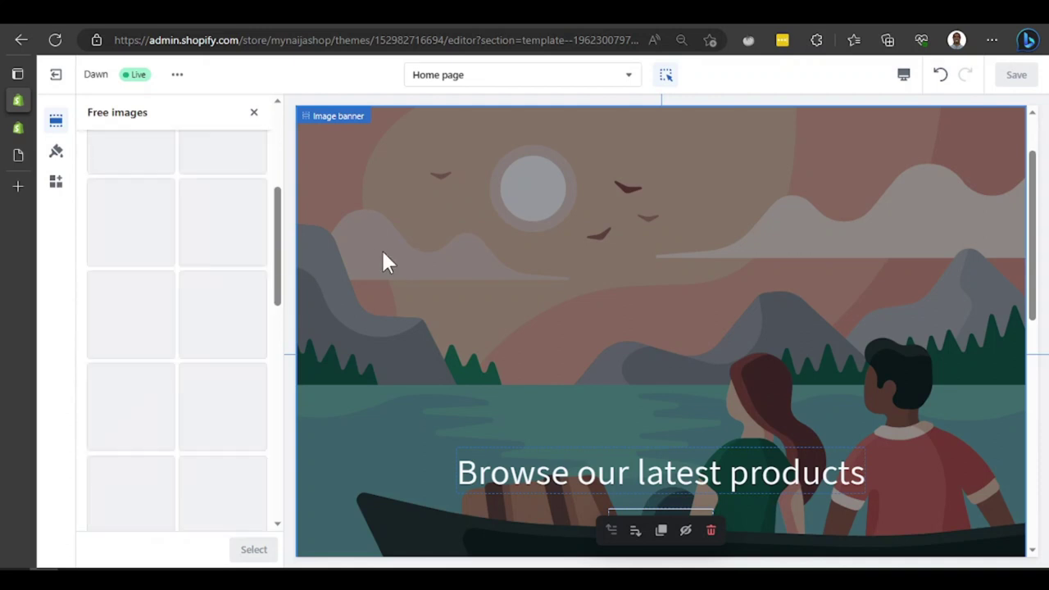
pyautogui.click(141, 328)
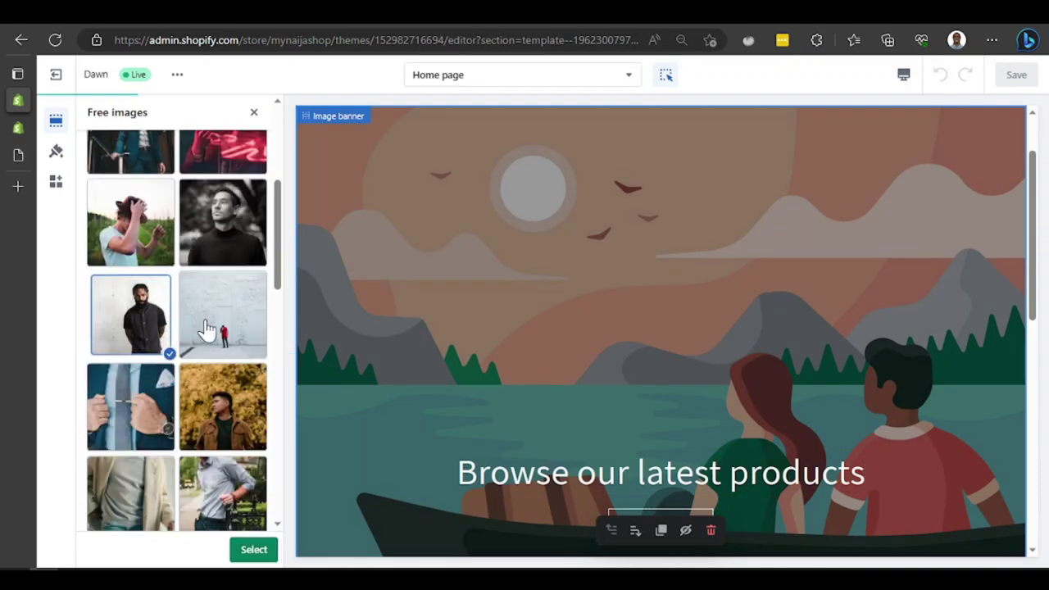
pyautogui.click(254, 550)
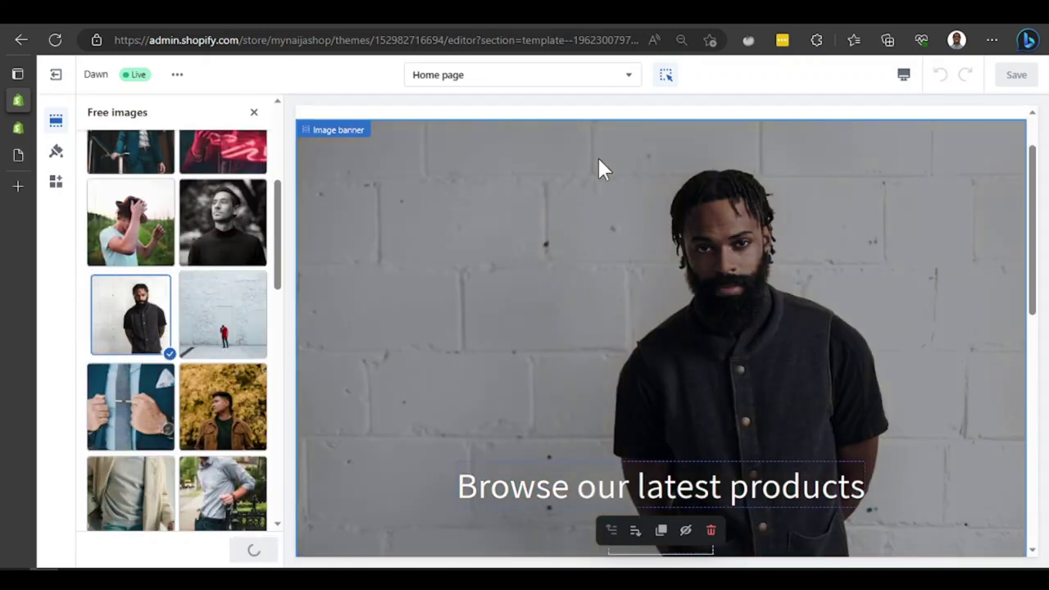
pyautogui.click(1023, 74)
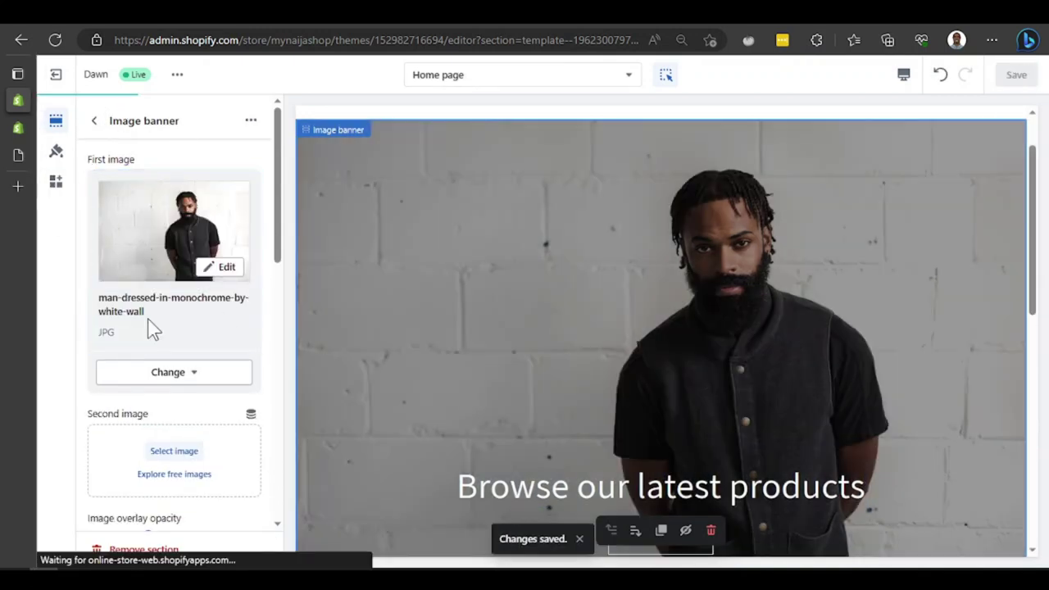
pyautogui.scroll(-8, 164, 281)
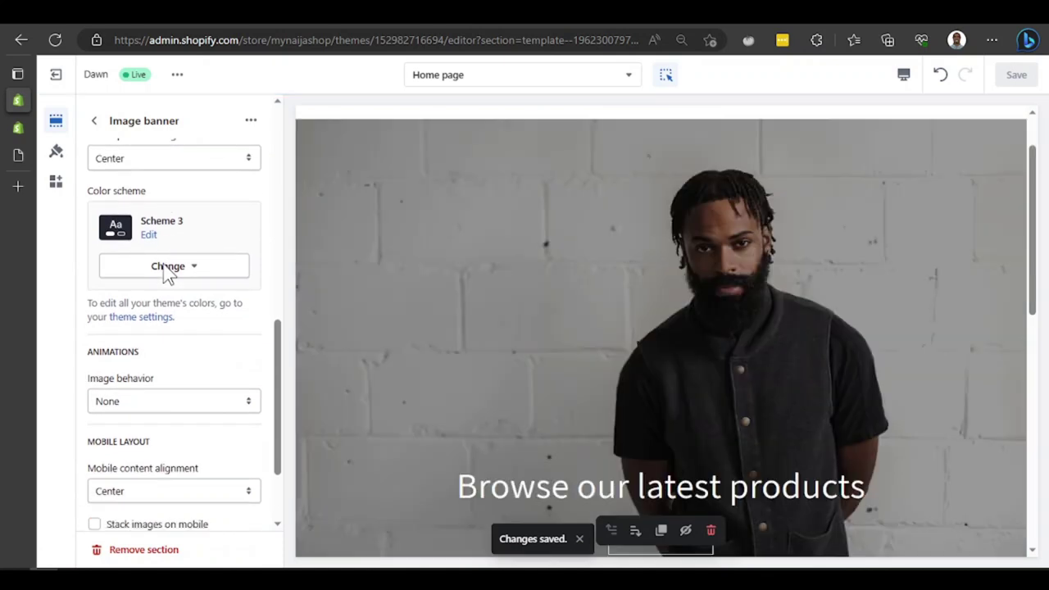
# - Switch to the Burst free stock photo site, dismiss the Shopify trial offer and open the Business photo category
pyautogui.scroll(-3, 168, 275)
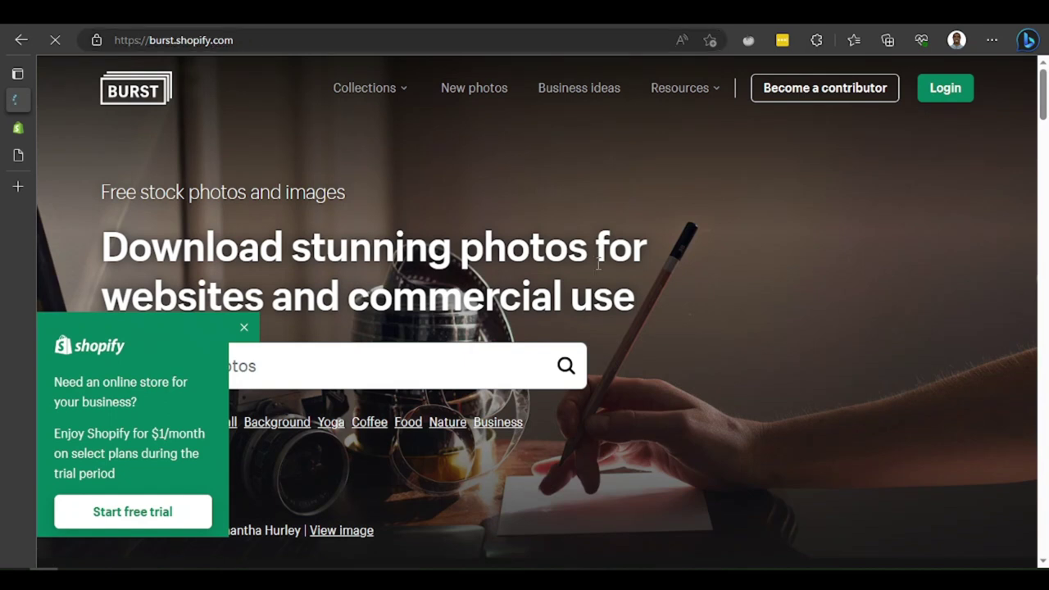
pyautogui.scroll(-10, 597, 262)
pyautogui.scroll(10, 492, 287)
pyautogui.click(245, 330)
pyautogui.click(197, 363)
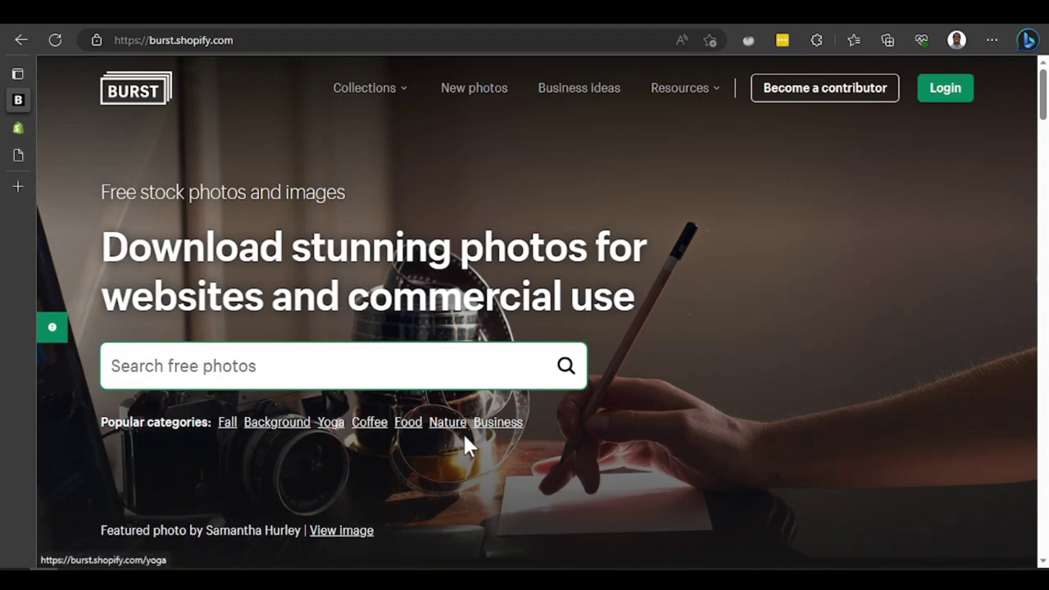
pyautogui.click(502, 428)
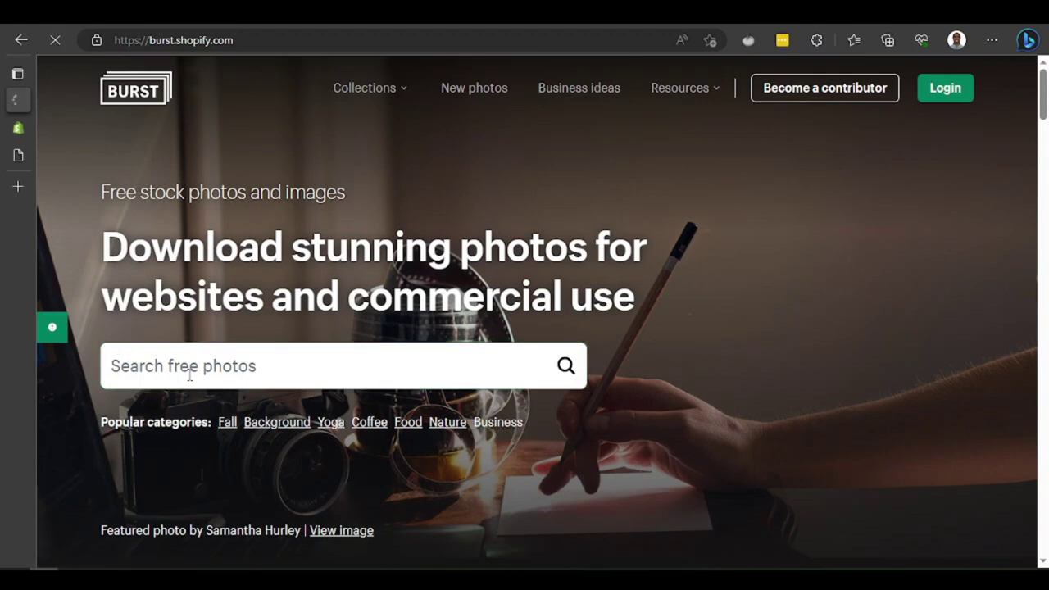
# - Browse the popular Business photos and open the page of the photo Busy Hands Typing In Flatlay
pyautogui.scroll(-3, 606, 266)
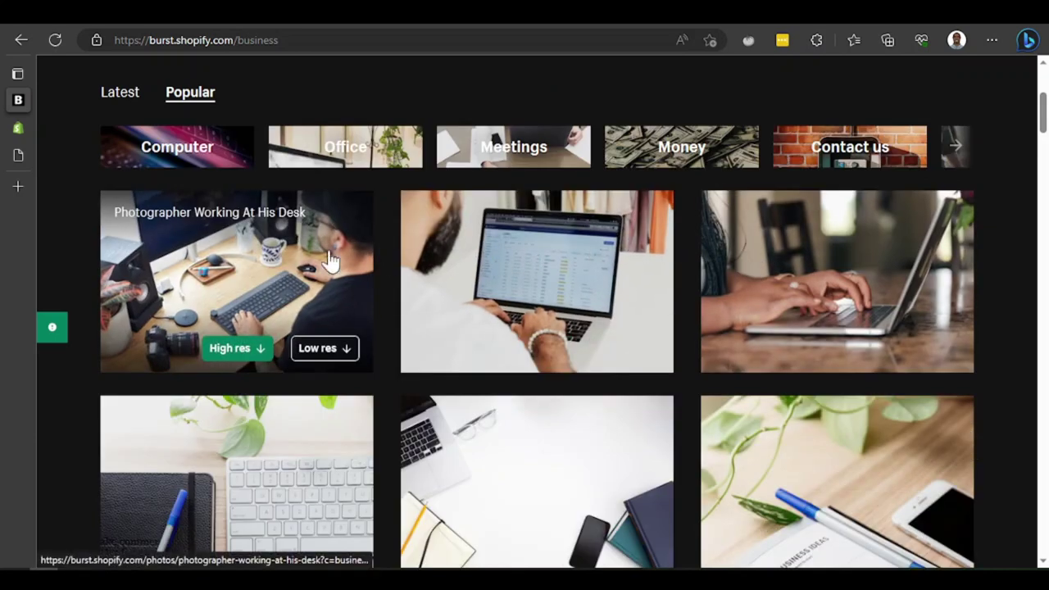
pyautogui.scroll(-2, 550, 274)
pyautogui.scroll(-2, 328, 300)
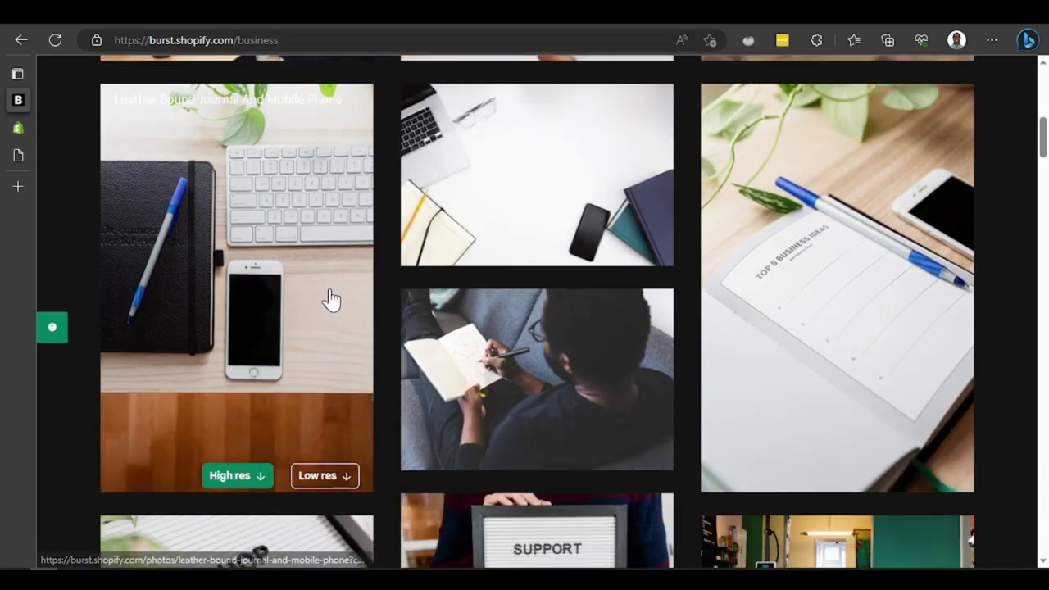
pyautogui.scroll(-3, 791, 206)
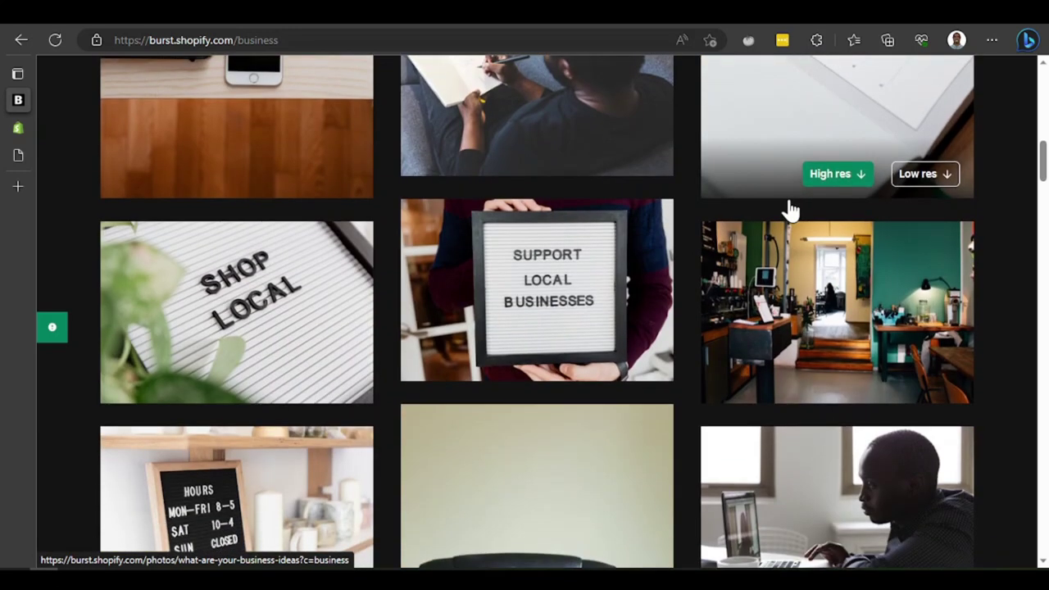
pyautogui.scroll(-1, 562, 322)
pyautogui.scroll(-3, 292, 265)
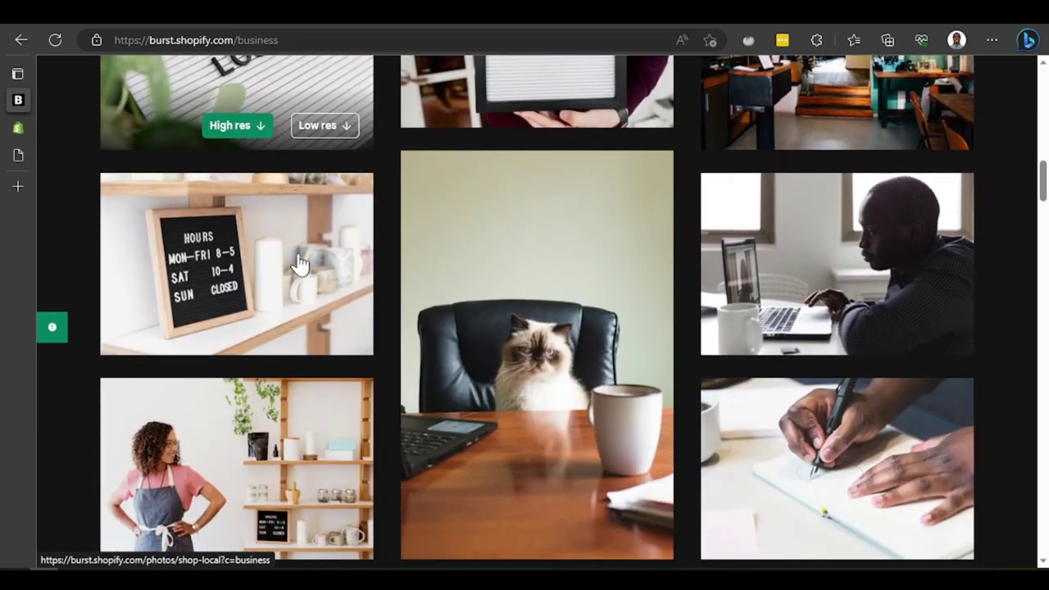
pyautogui.scroll(-2, 454, 304)
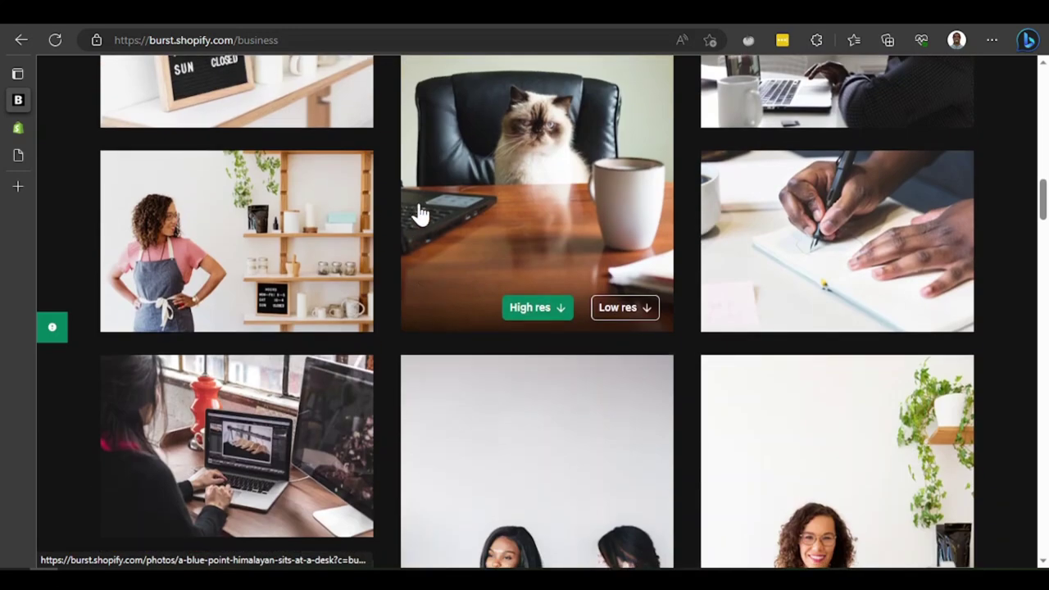
pyautogui.scroll(-3, 419, 216)
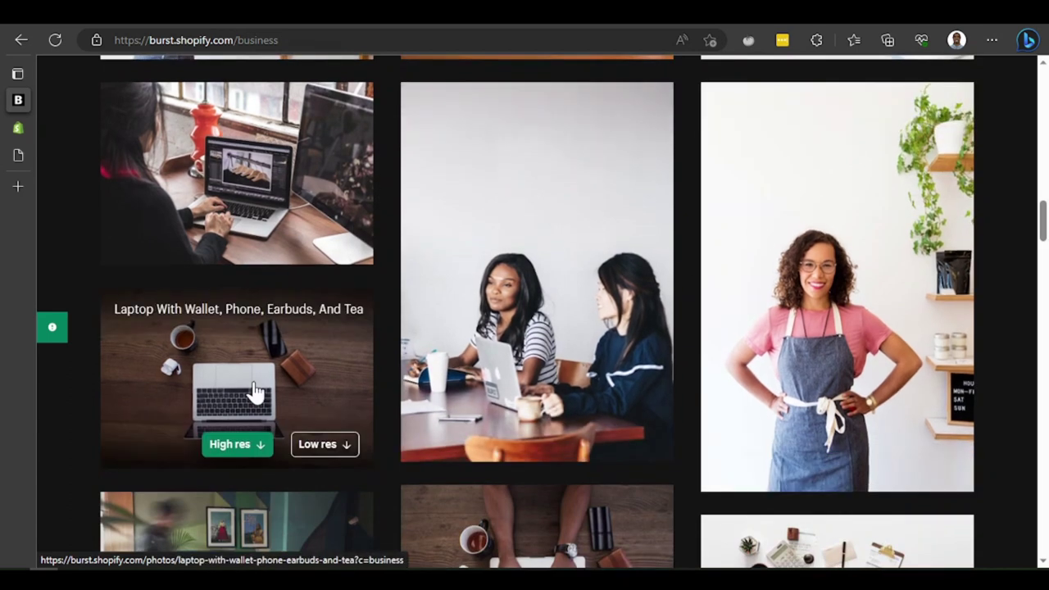
pyautogui.scroll(-3, 459, 353)
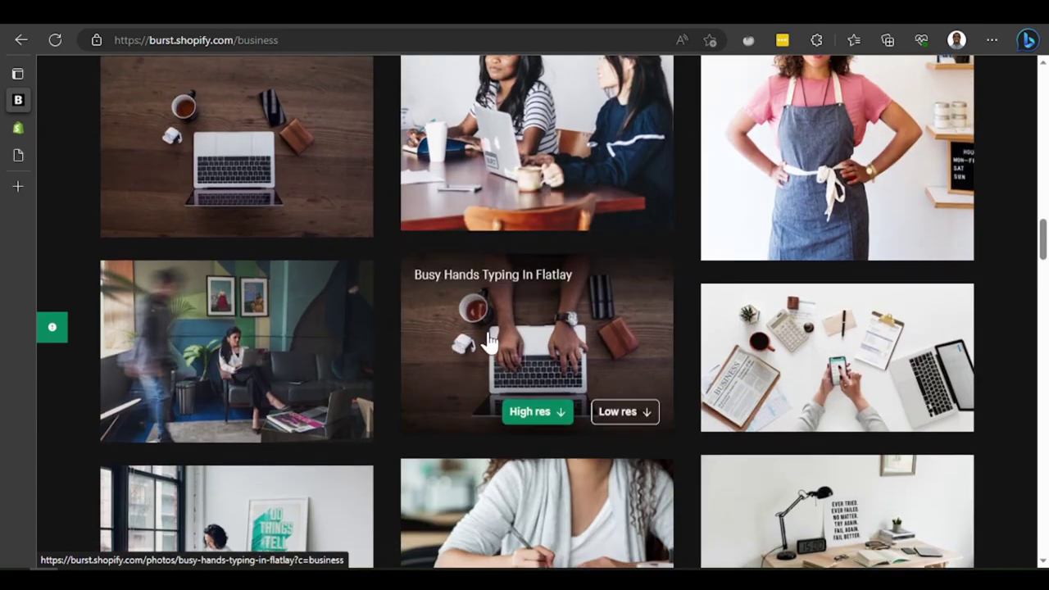
pyautogui.click(457, 359)
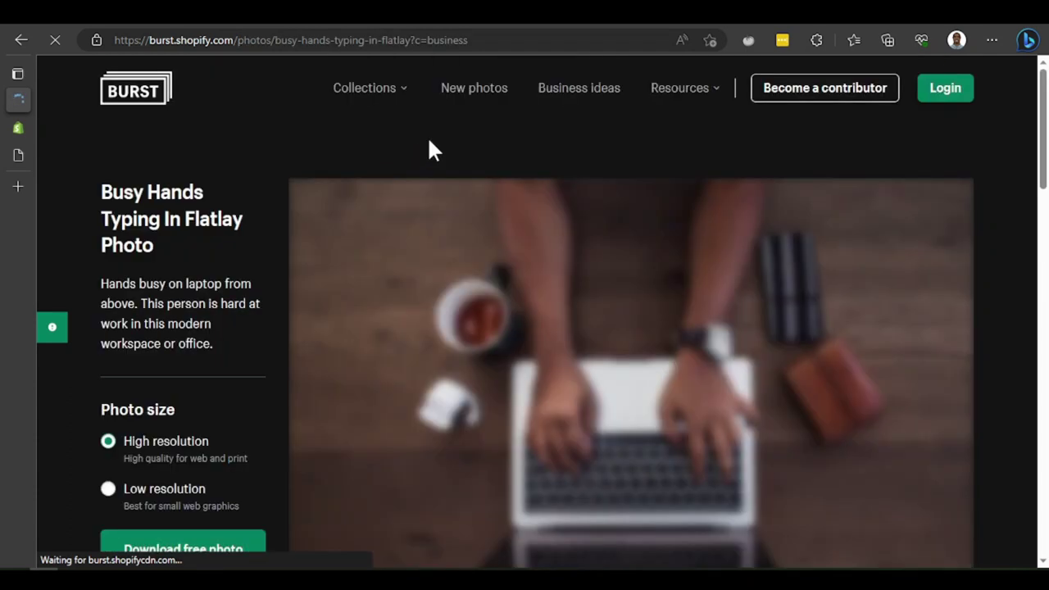